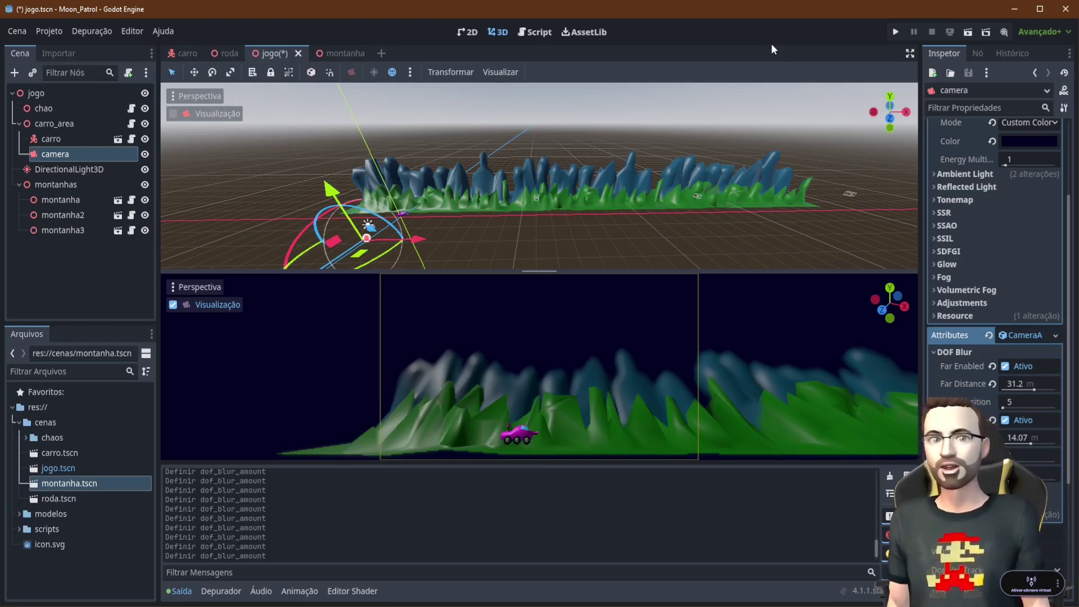
# Test-run the game twice to check how the mountains look with the current blur
pyautogui.click(896, 32)
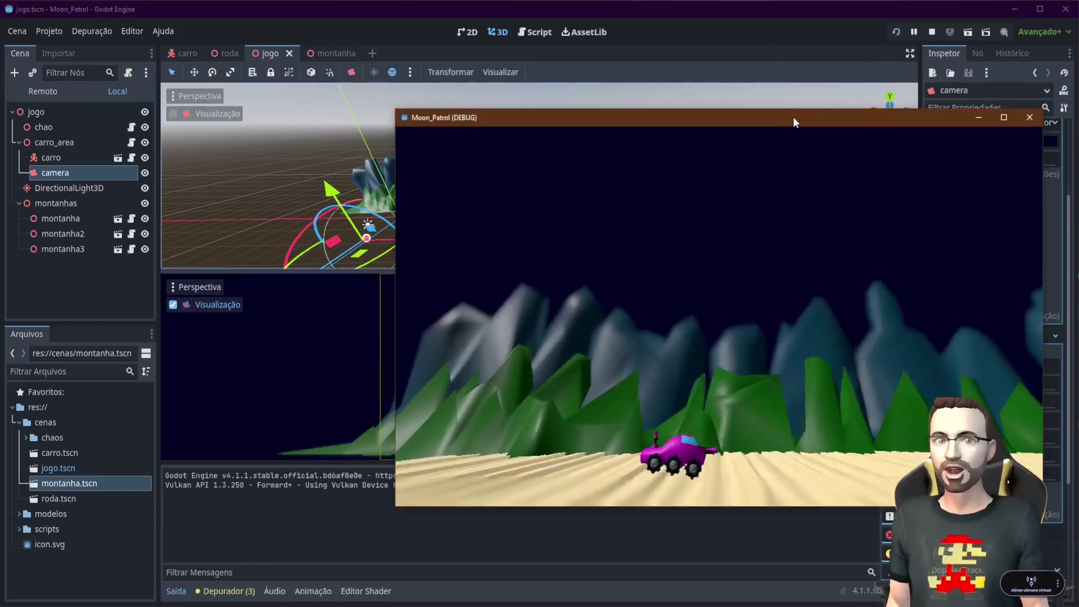
pyautogui.moveTo(794, 116); pyautogui.dragTo(696, 107)
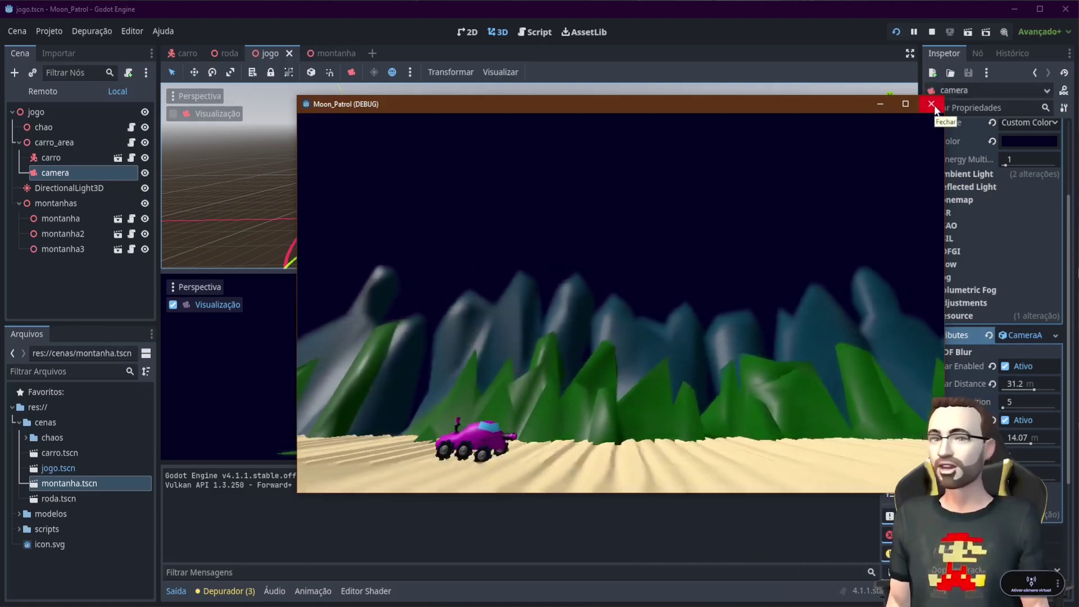
pyautogui.click(932, 105)
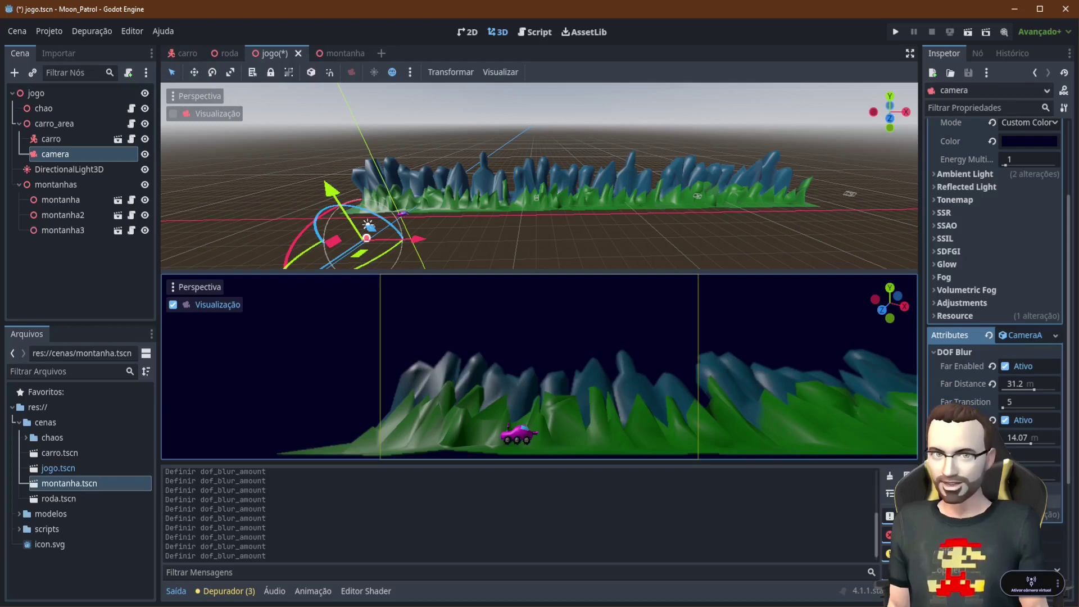
pyautogui.click(893, 32)
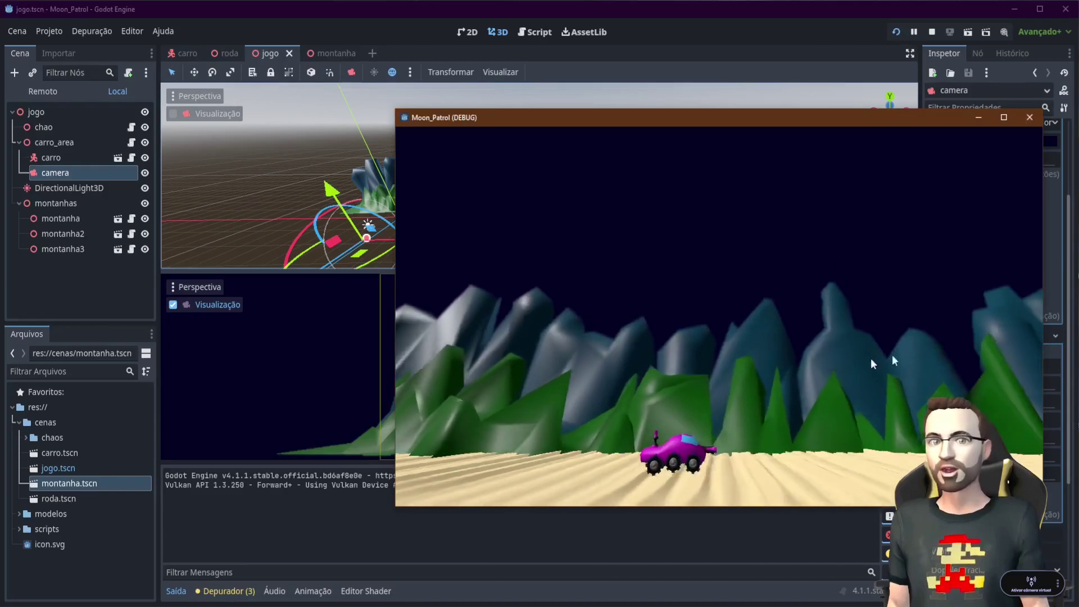
pyautogui.click(1029, 117)
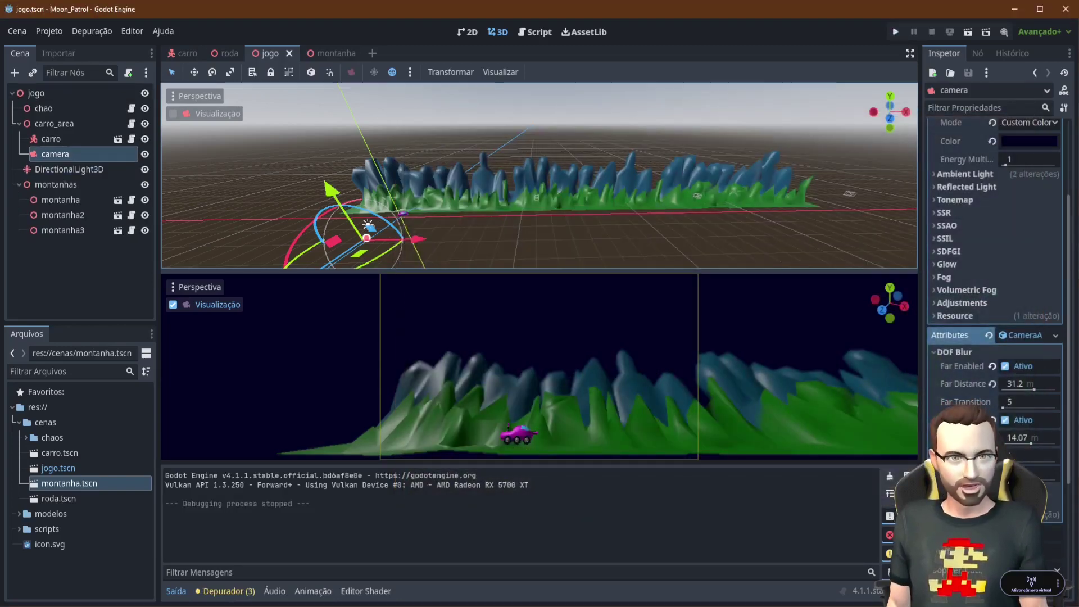
# Undo back the camera's DOF blur amount, then run and stop the game to compare
pyautogui.hotkey('ctrl', 'z')
pyautogui.hotkey('ctrl', 'z')
pyautogui.hotkey('ctrl', 'z')
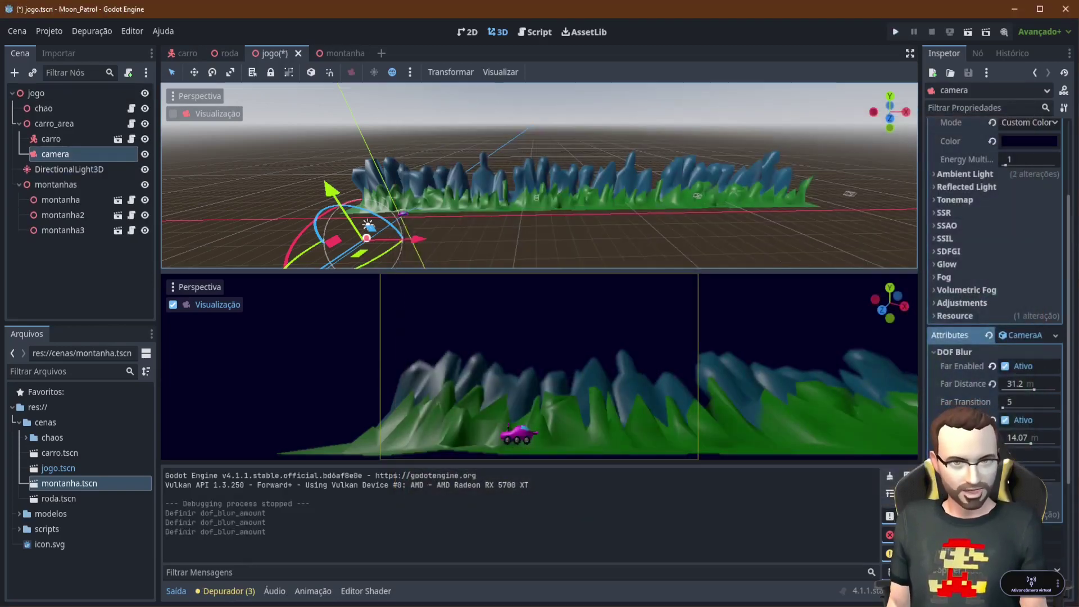
pyautogui.hotkey('ctrl', 'z')
pyautogui.hotkey('ctrl', 'z')
pyautogui.hotkey('ctrl', 'z')
pyautogui.hotkey('ctrl', 'z')
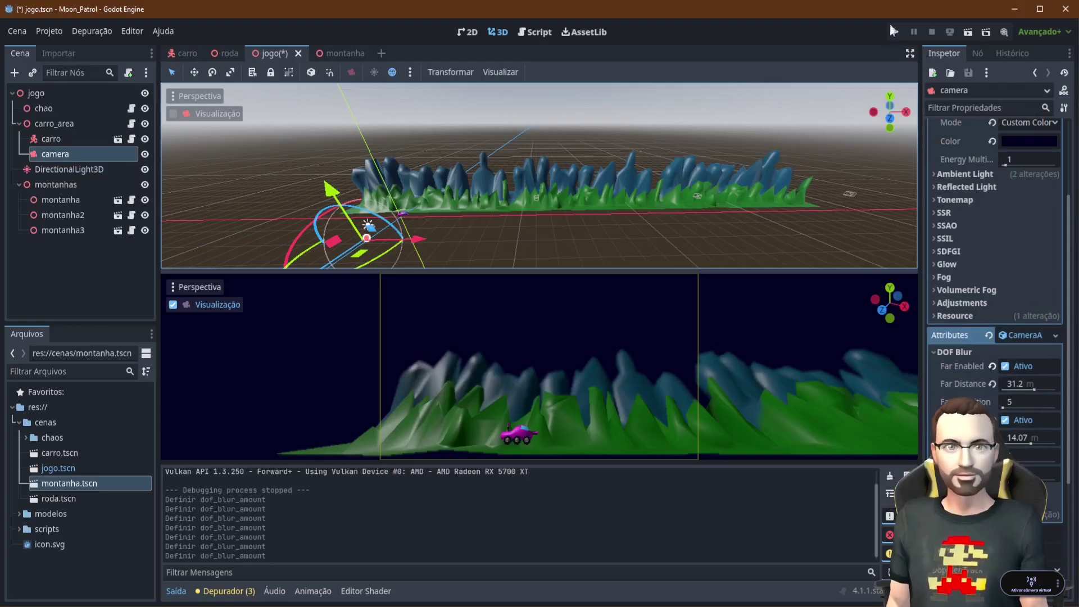
pyautogui.click(891, 32)
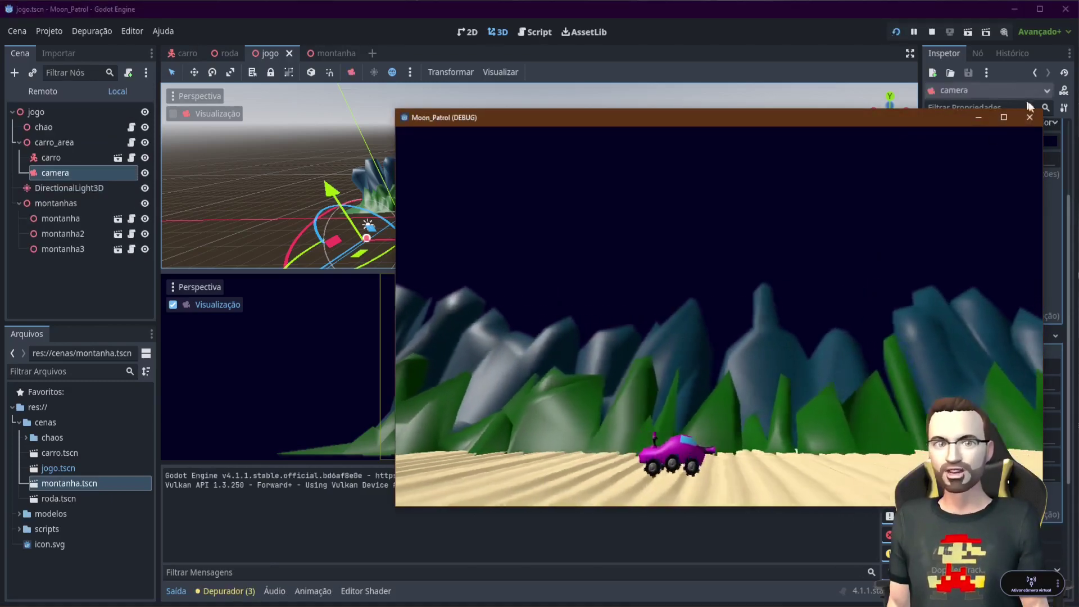
pyautogui.click(1030, 119)
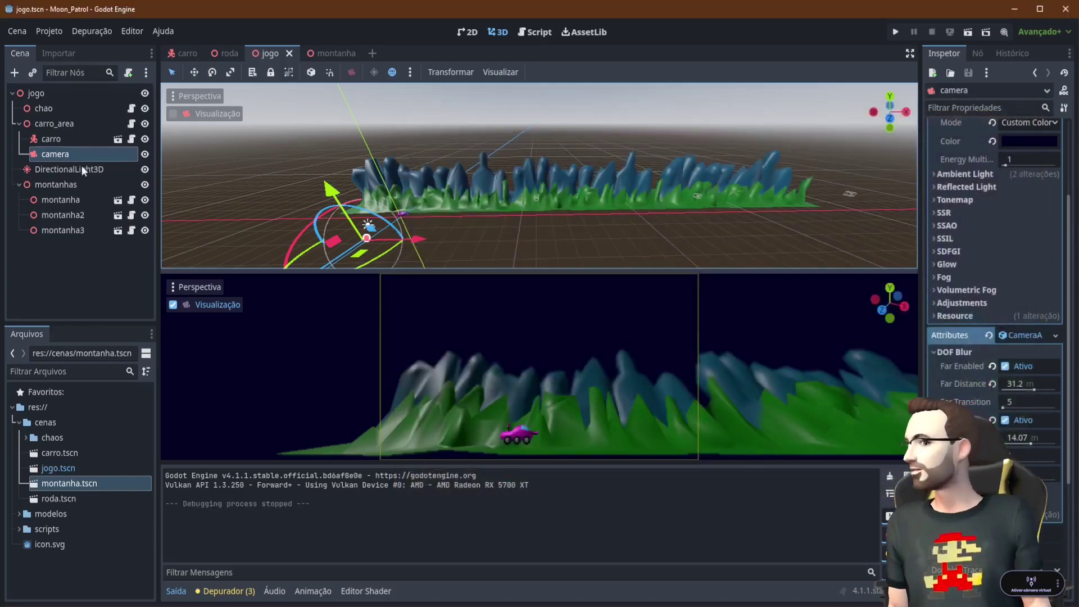
# Rename the DirectionalLight3D node to sol
pyautogui.click(81, 167)
pyautogui.click(81, 168)
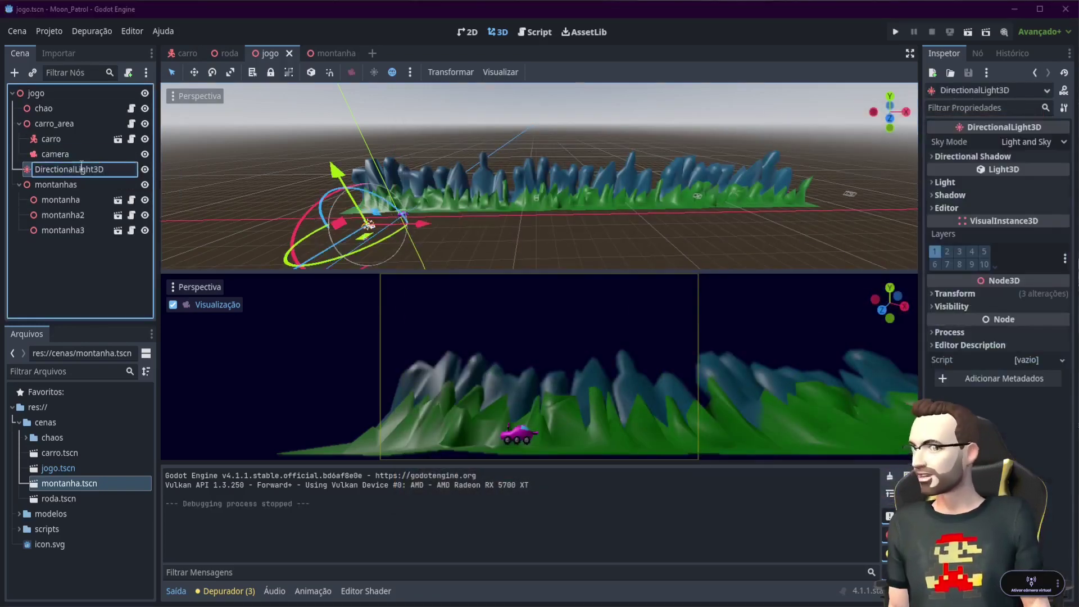
pyautogui.write('sol')
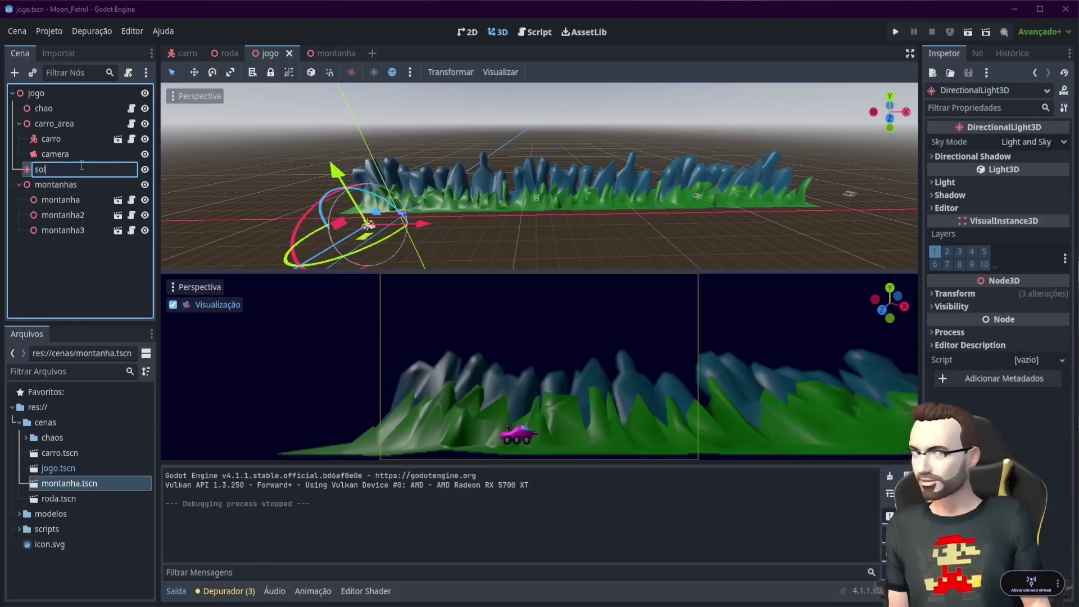
pyautogui.press('Return')
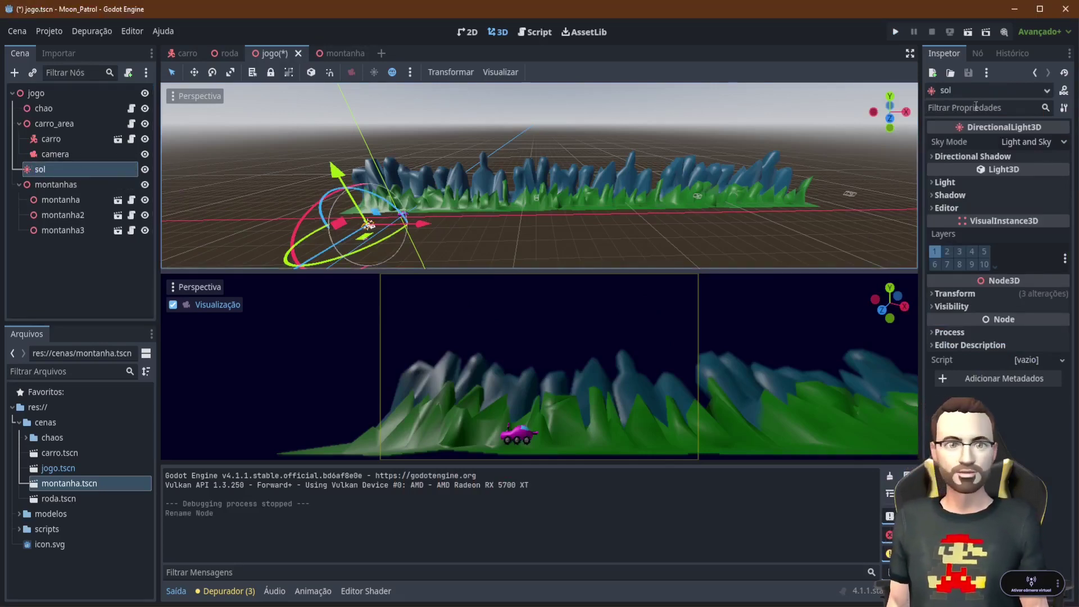
# Enable shadows on the sol light and run the game to see them
pyautogui.click(979, 196)
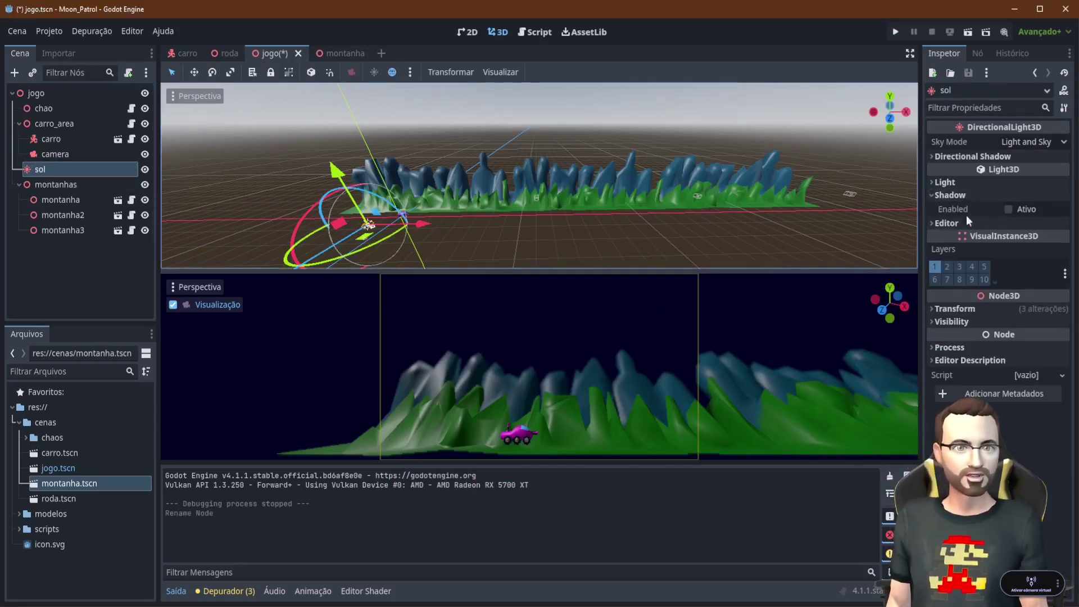
pyautogui.click(1009, 209)
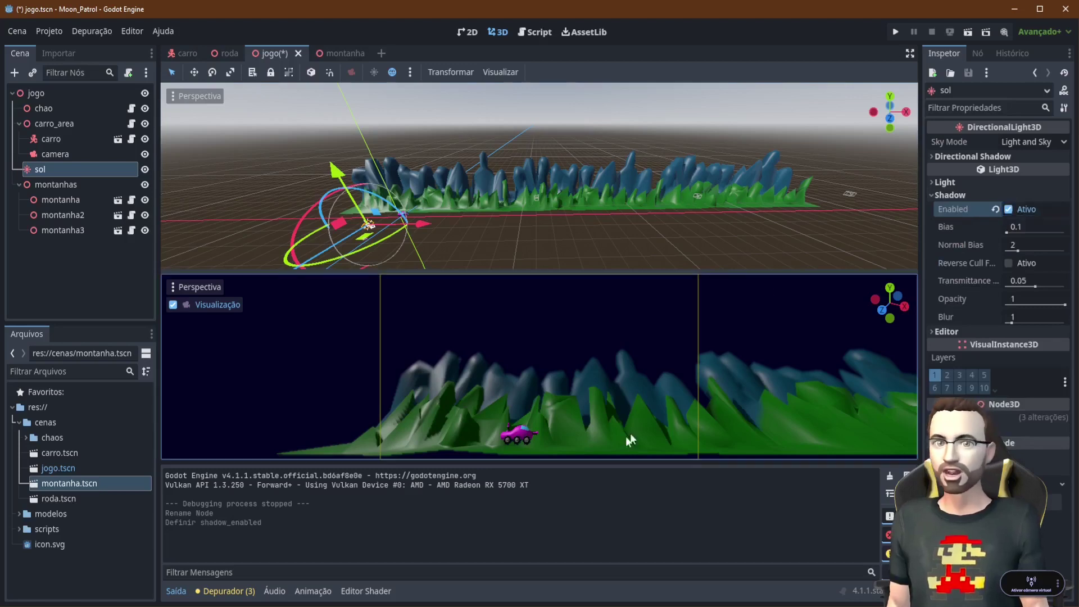
pyautogui.click(1009, 209)
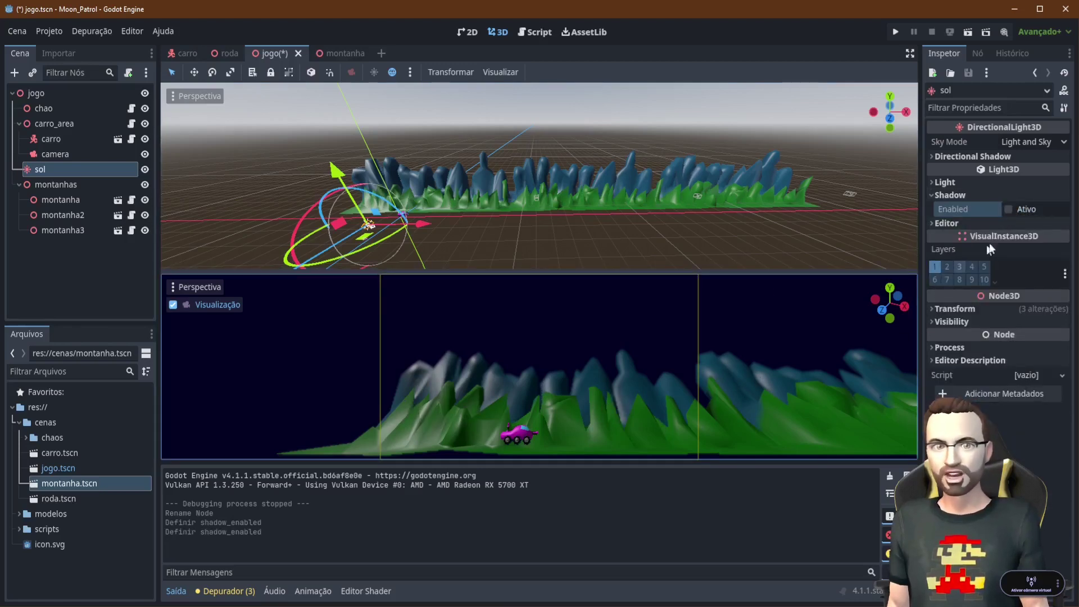
pyautogui.click(1004, 207)
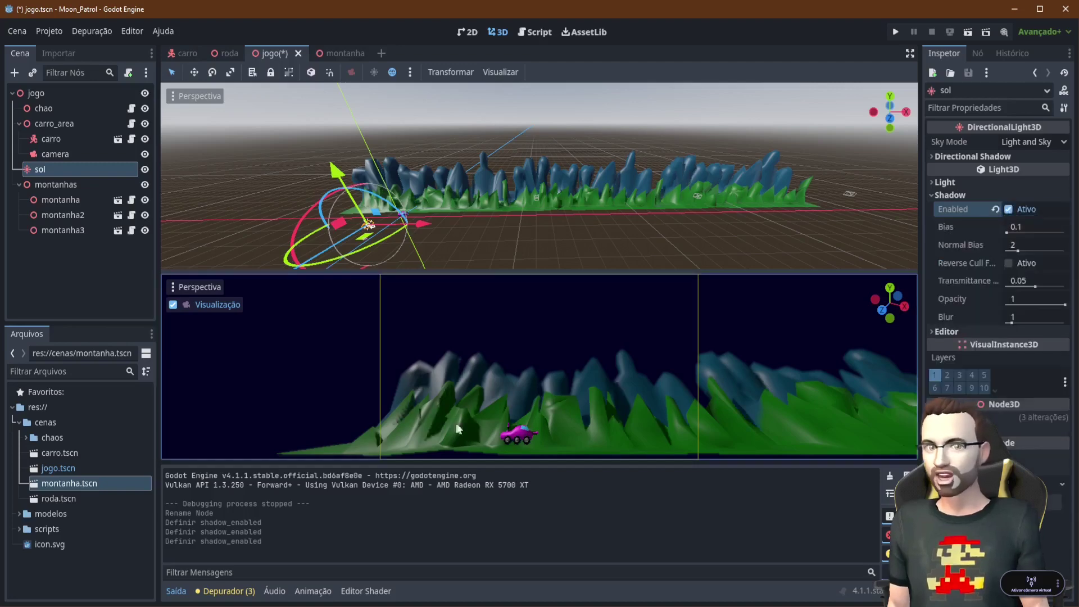
pyautogui.click(893, 32)
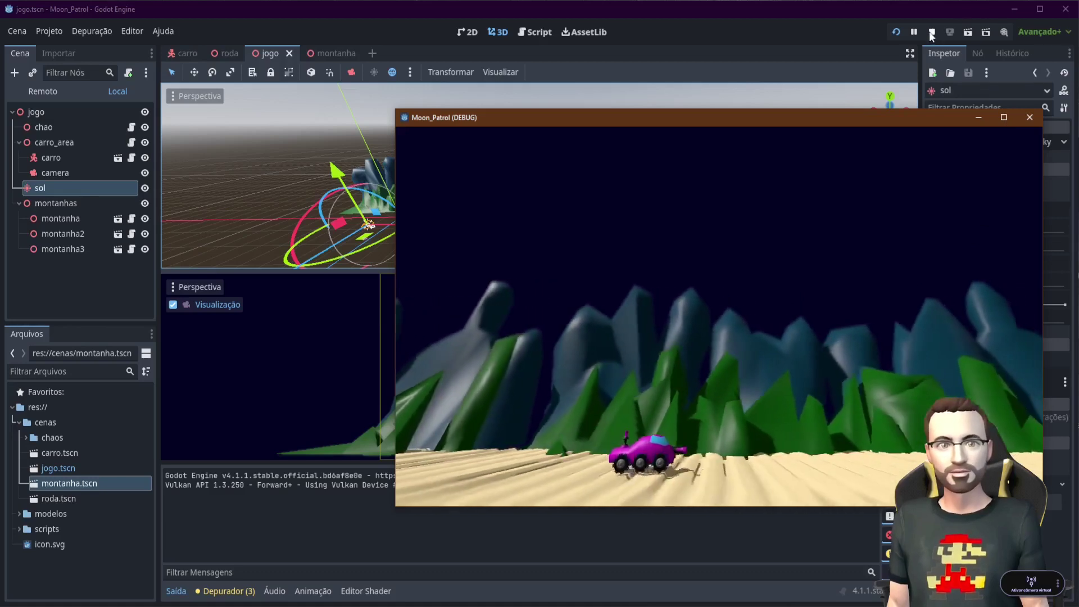
# Stop the Moon_Patrol debug run and return to the jogo scene
pyautogui.click(930, 32)
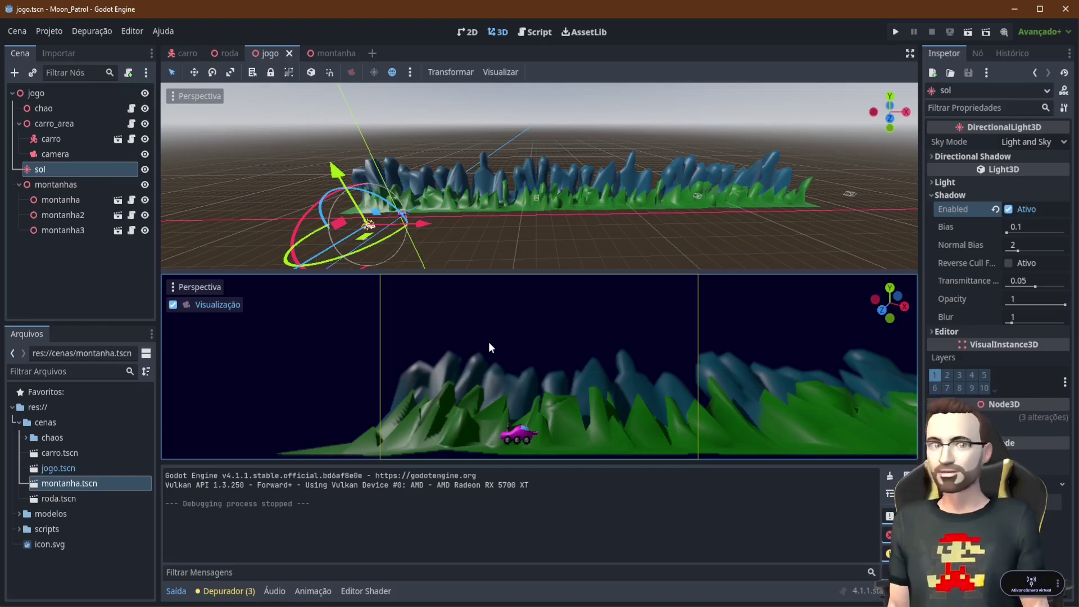
# Create lazer.tscn in the cenas folder with an Area3D root named lazer
pyautogui.click(34, 422)
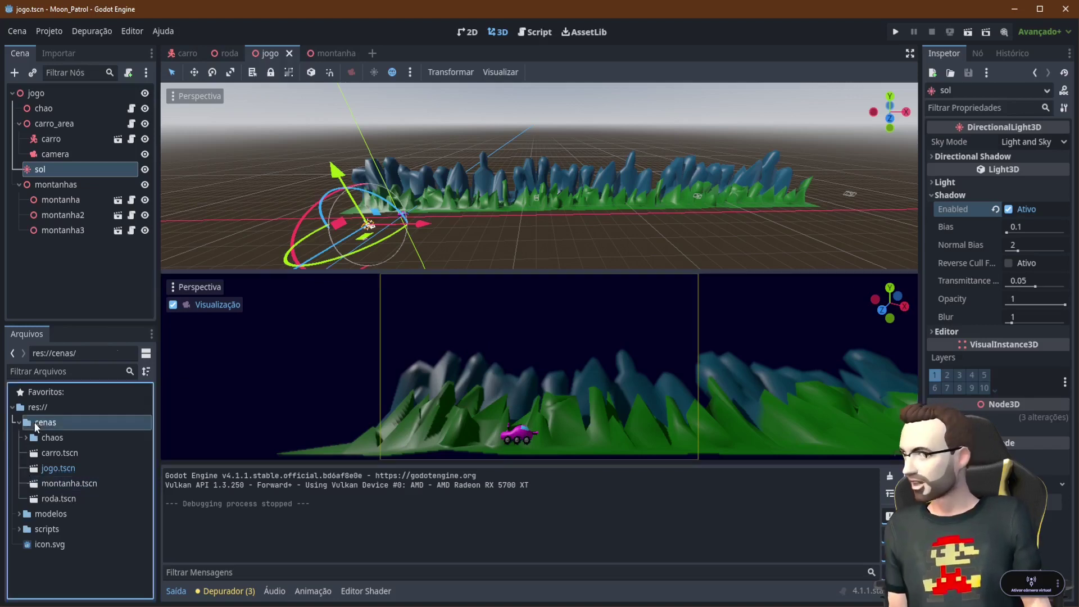
pyautogui.rightClick(39, 420)
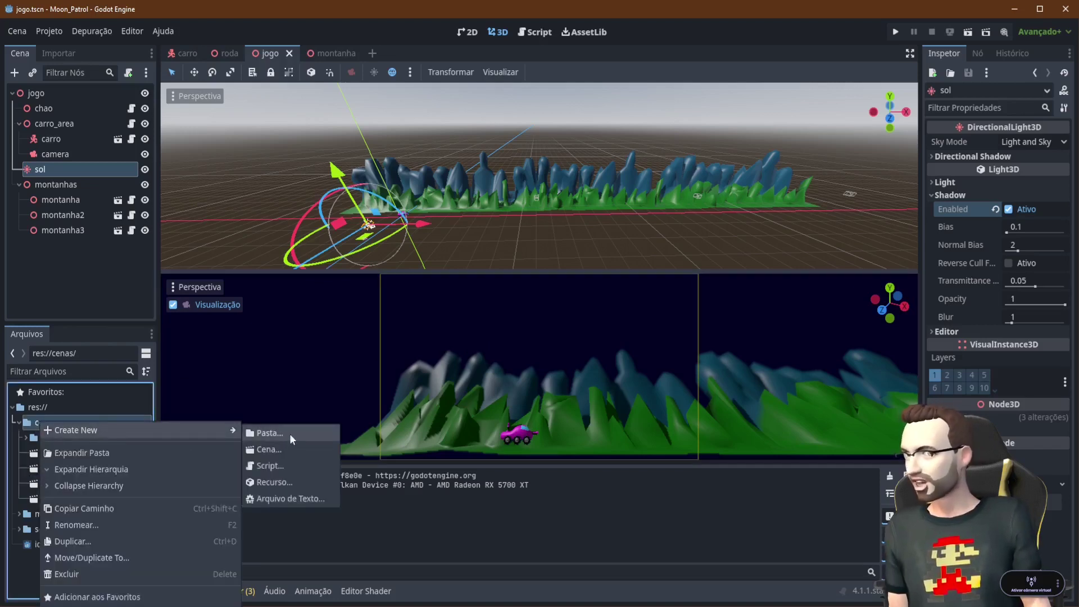
pyautogui.click(290, 449)
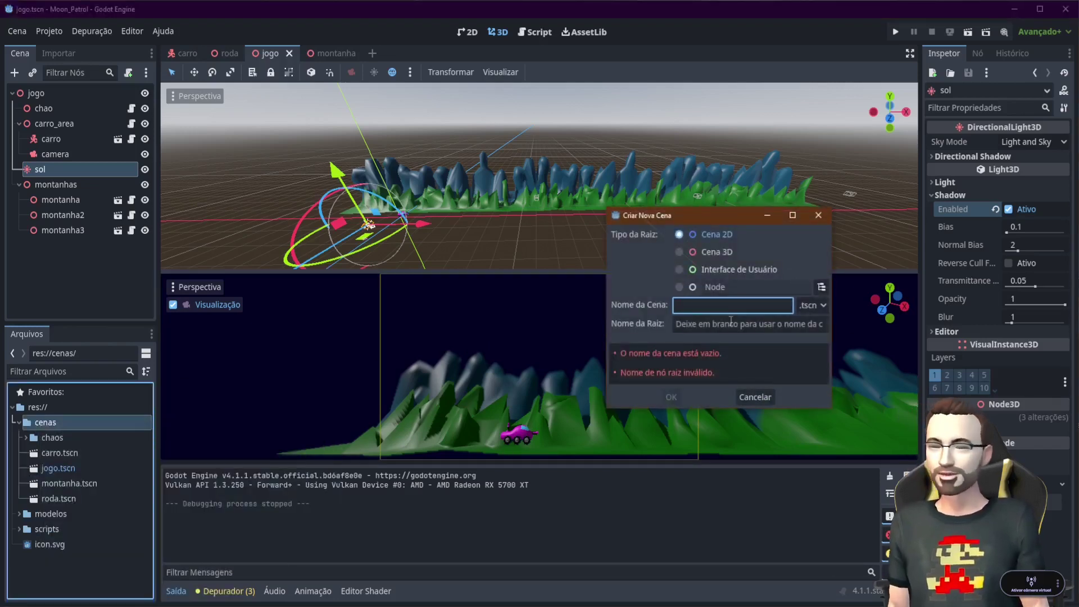
pyautogui.click(821, 288)
pyautogui.write('ar')
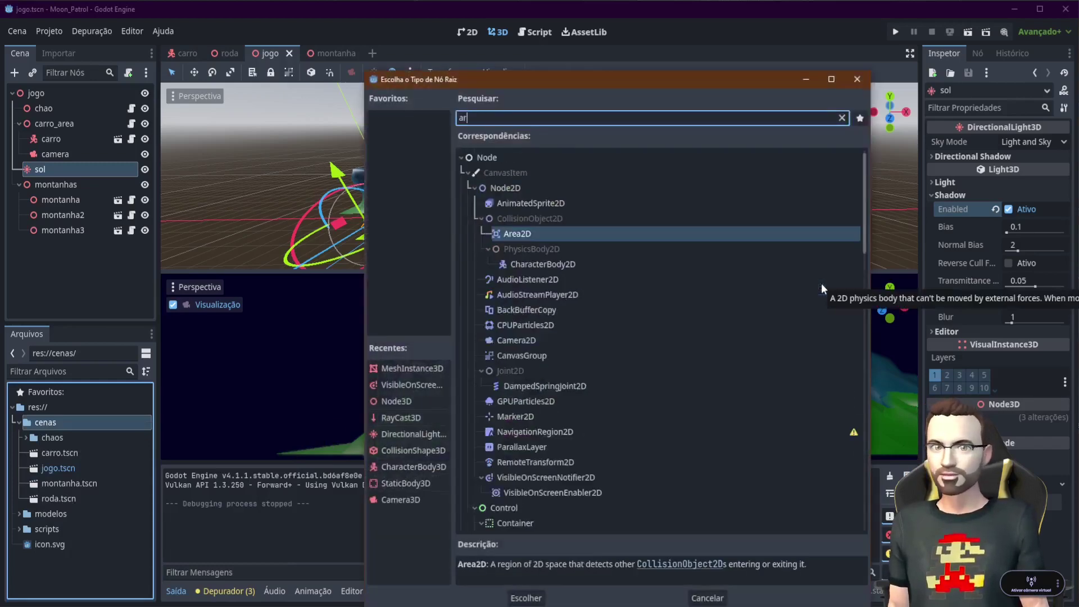
pyautogui.write('ea')
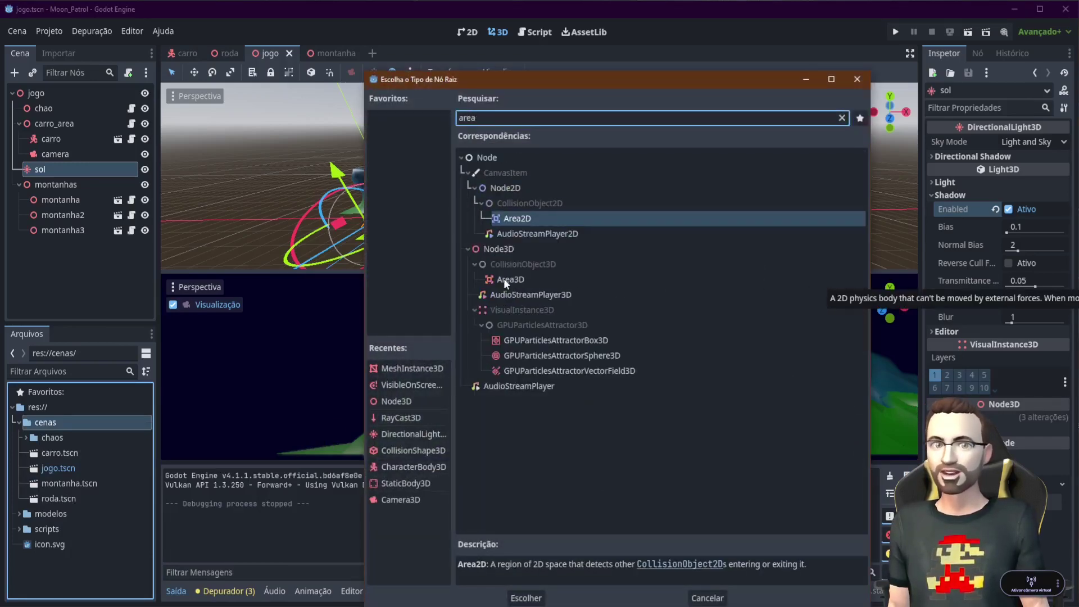
pyautogui.doubleClick(503, 279)
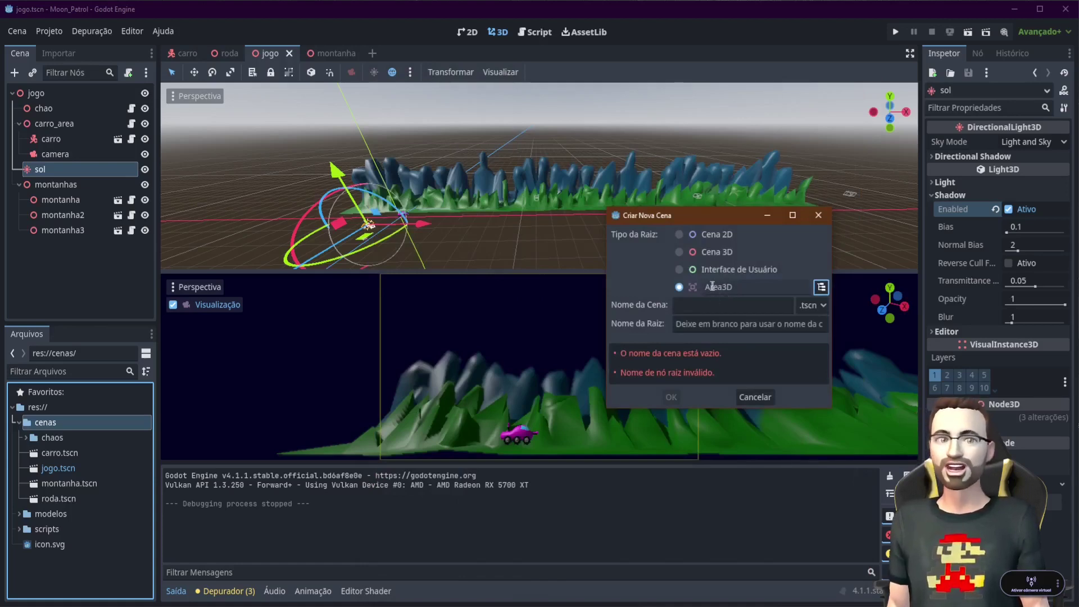
pyautogui.click(706, 310)
pyautogui.write('lae')
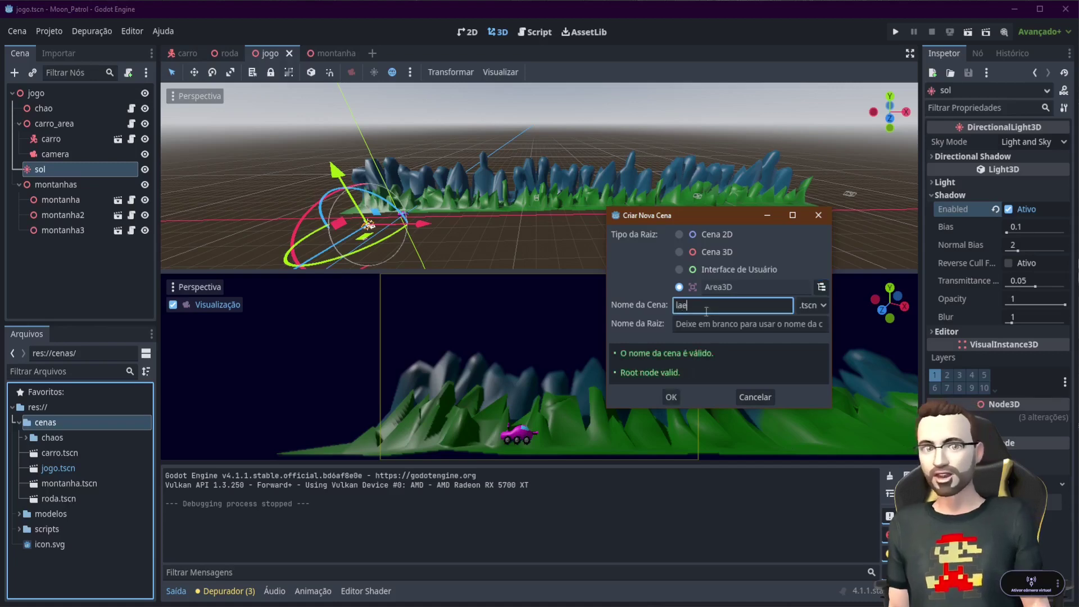
pyautogui.press('BackSpace')
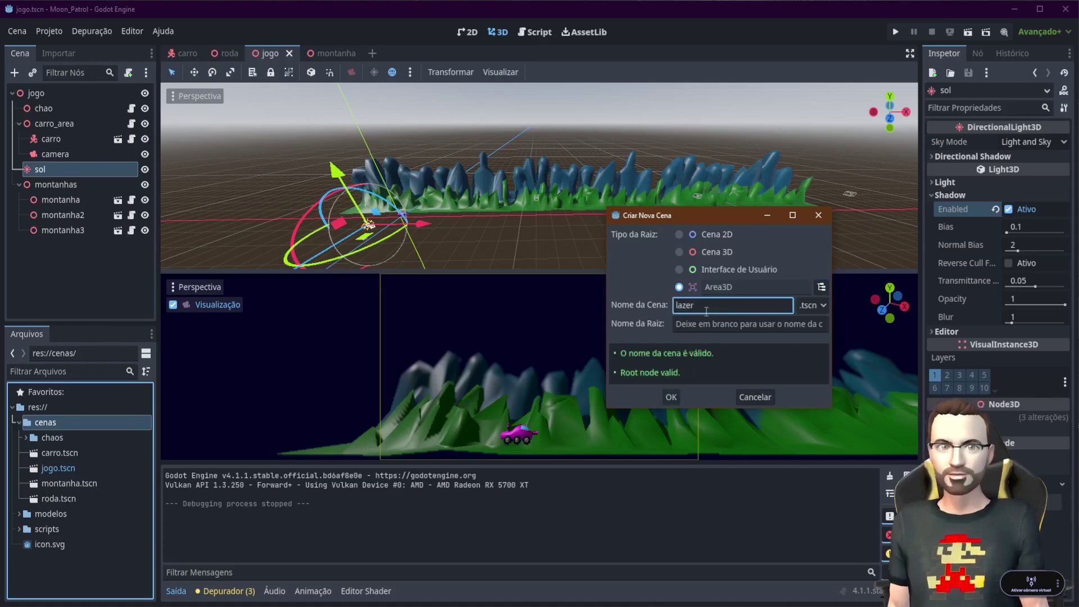
pyautogui.click(671, 397)
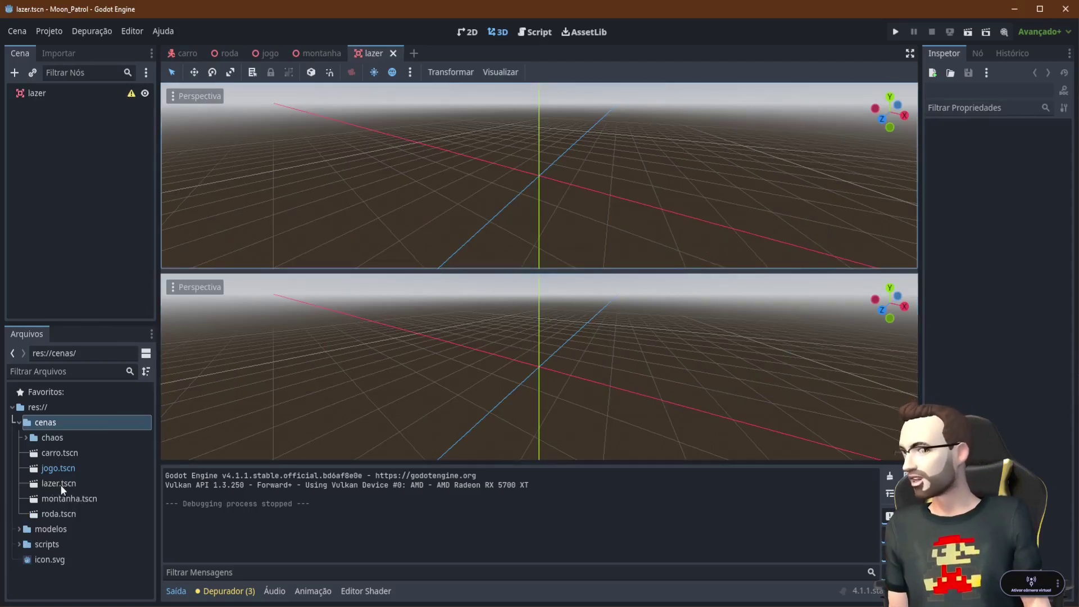
# Add a MeshInstance3D child under the lazer node
pyautogui.rightClick(37, 95)
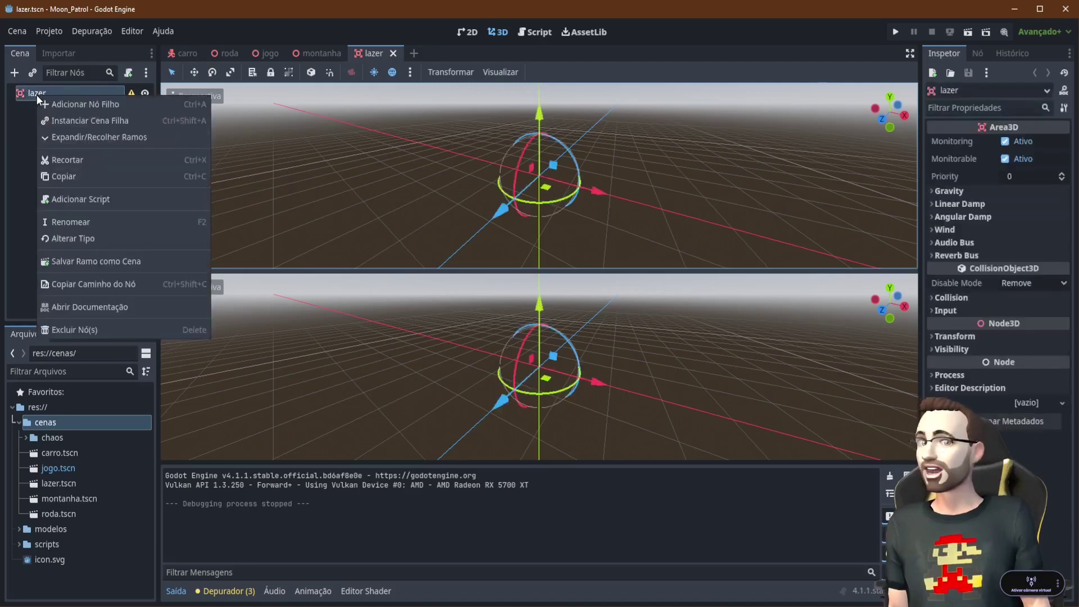
pyautogui.click(74, 106)
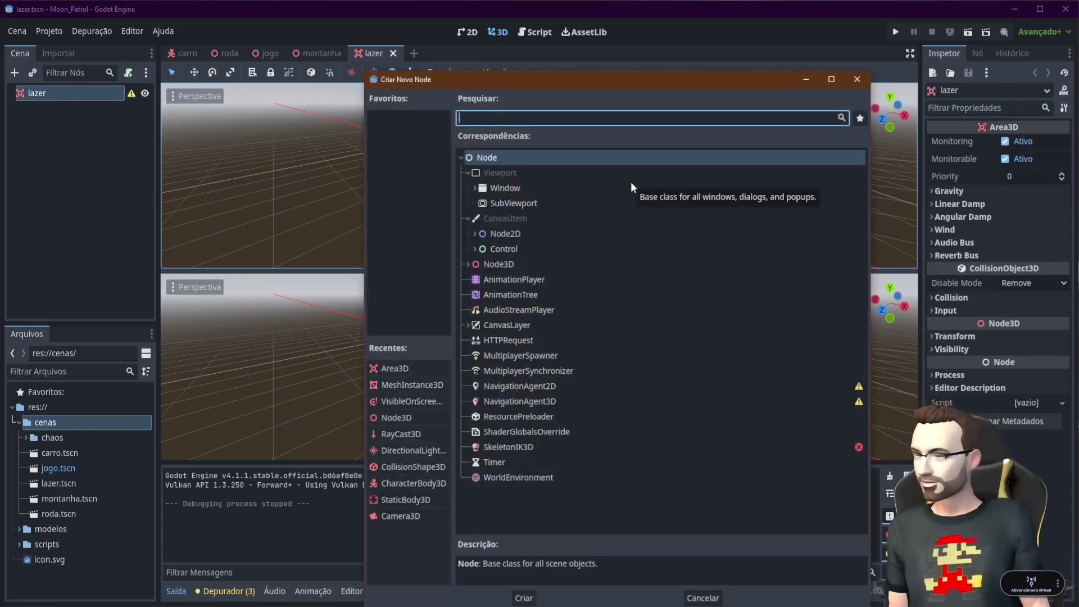
pyautogui.write('mesh')
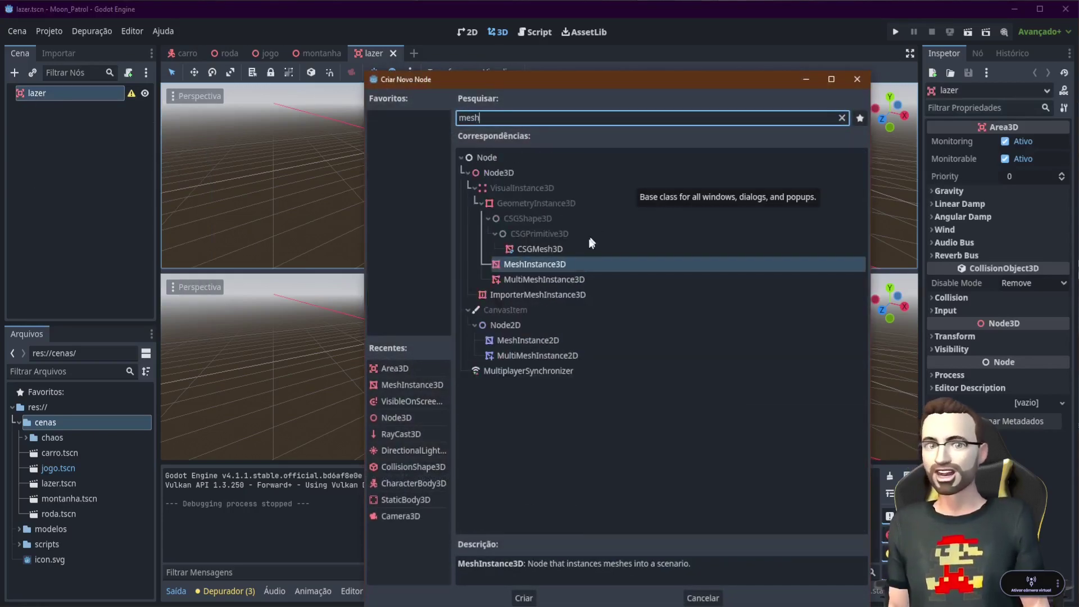
pyautogui.doubleClick(554, 264)
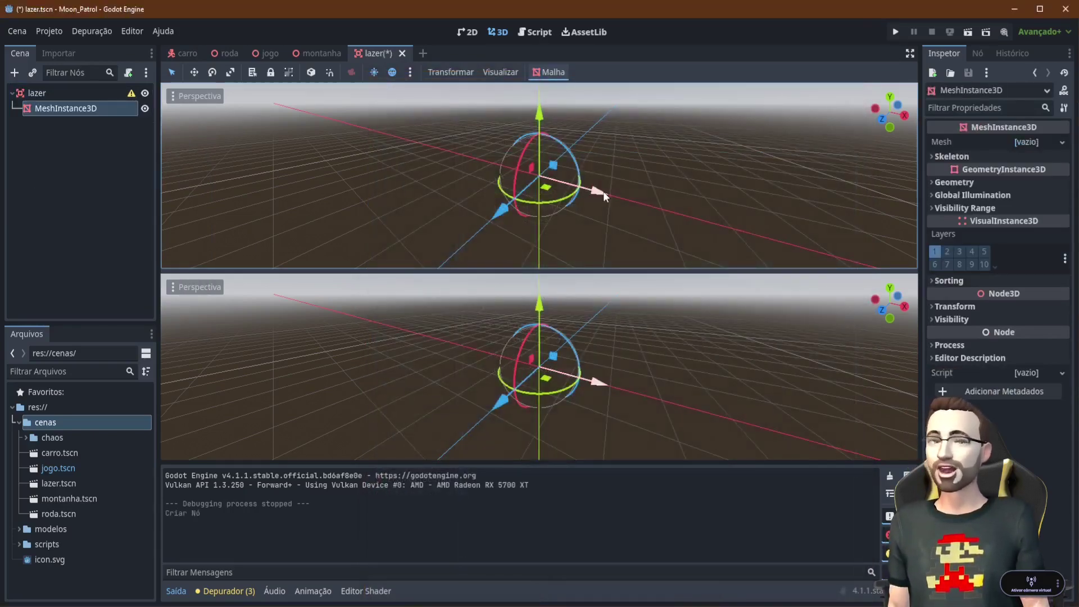
# Give the mesh a new CapsuleMesh with radius 0.165 m and height 1.45 m
pyautogui.click(1060, 142)
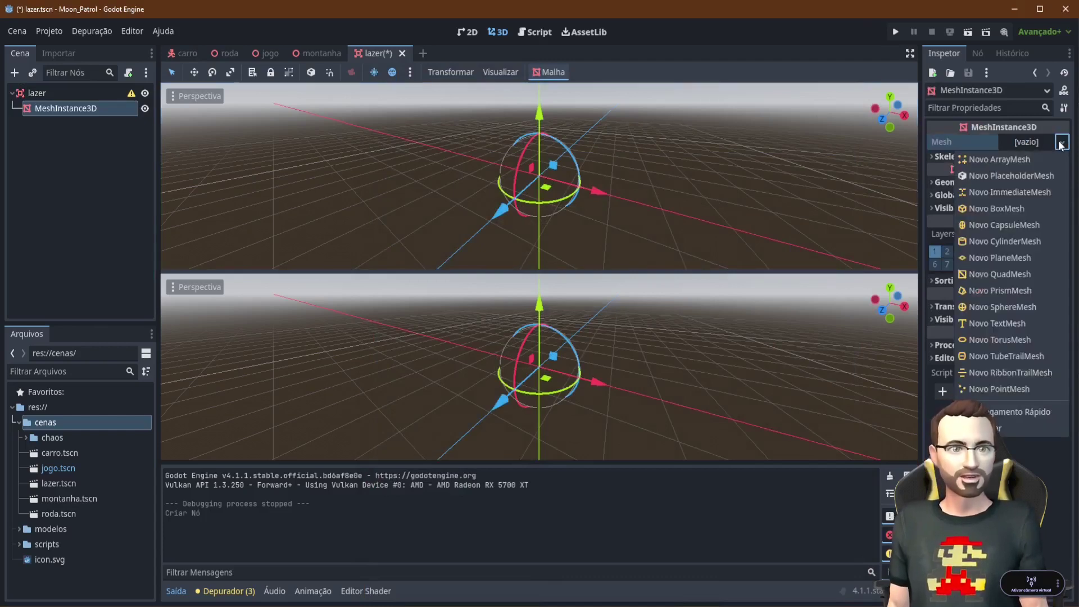
pyautogui.click(999, 223)
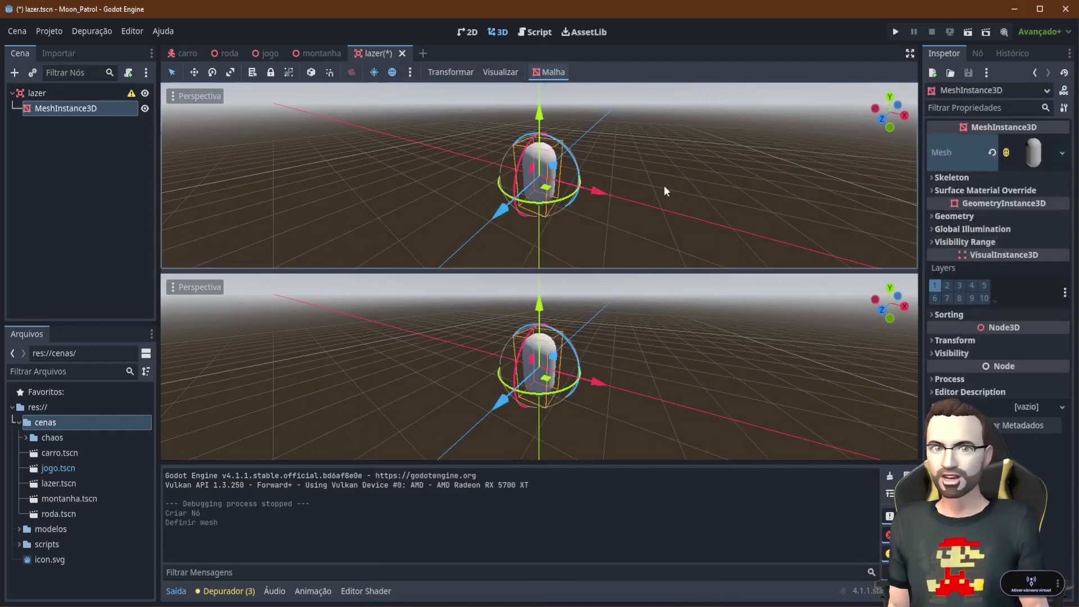
pyautogui.scroll(3, 666, 173)
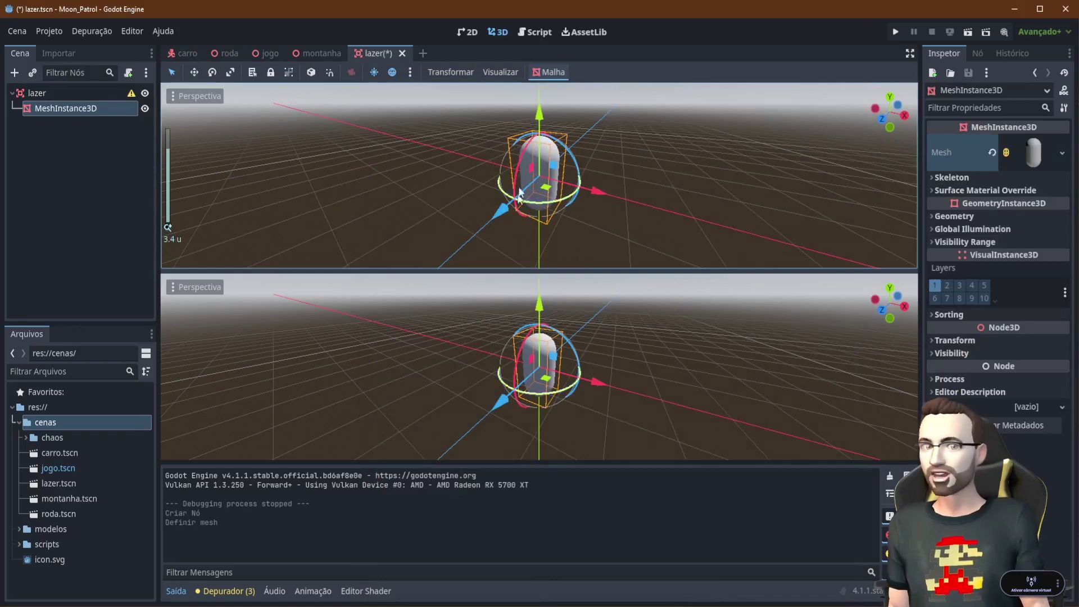
pyautogui.click(1030, 168)
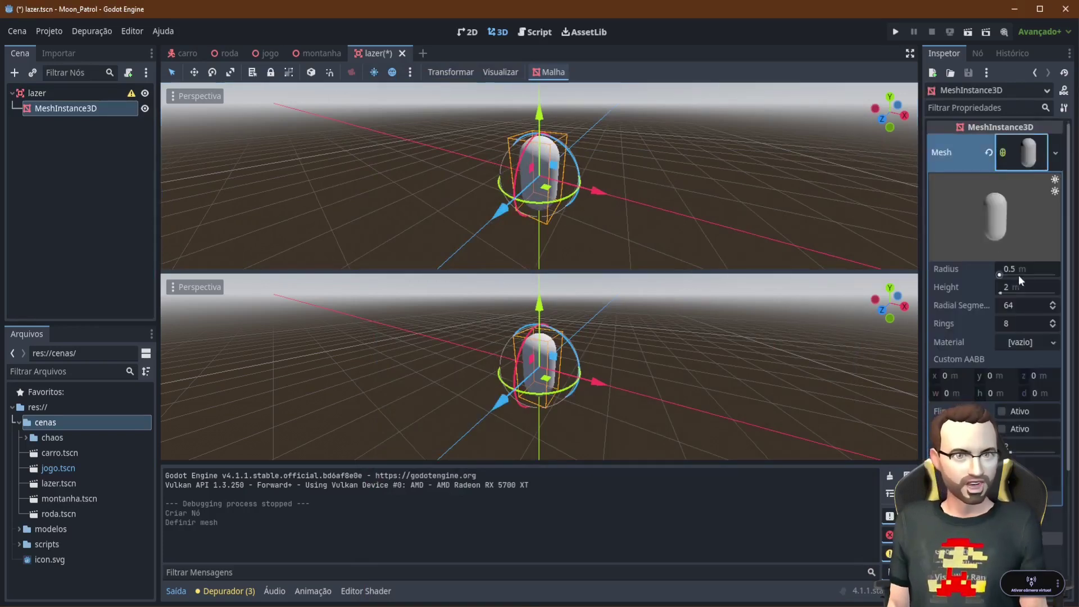
pyautogui.moveTo(1034, 267); pyautogui.dragTo(1000, 269)
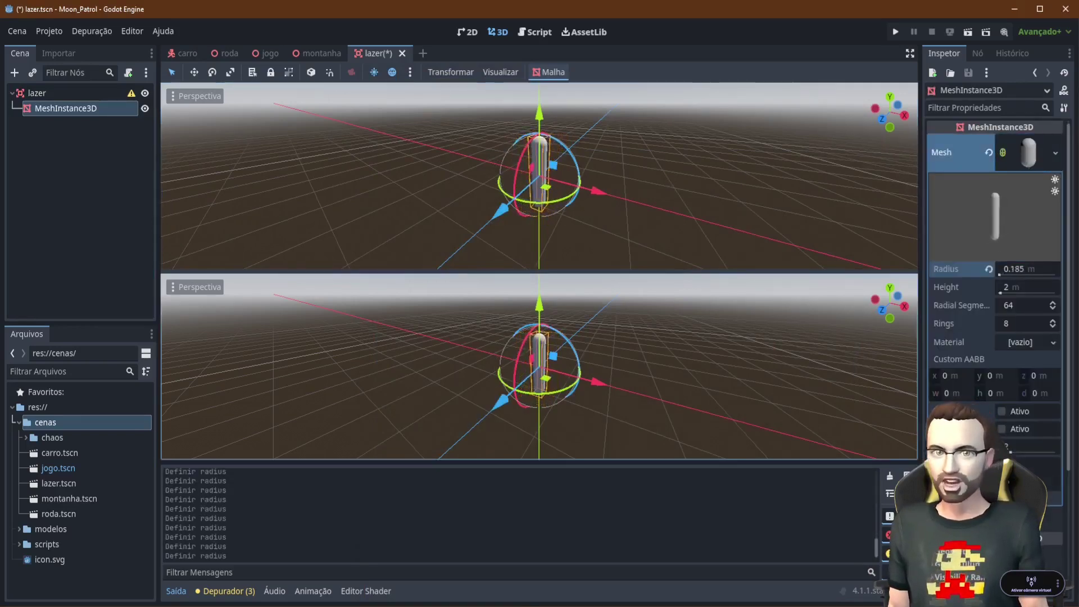
pyautogui.moveTo(1004, 289); pyautogui.dragTo(989, 288)
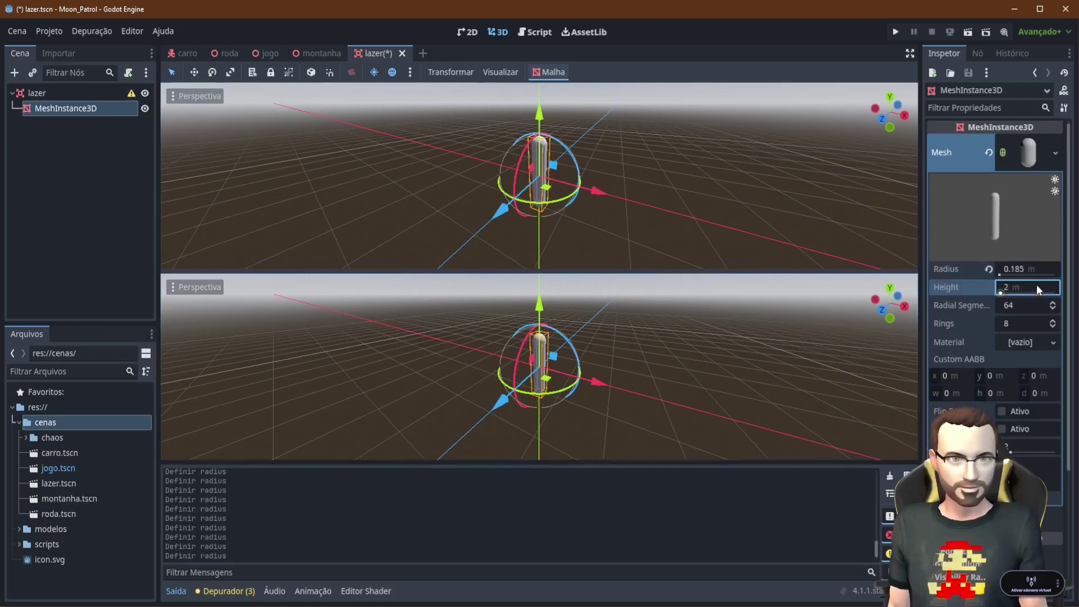
pyautogui.moveTo(1032, 286)
pyautogui.mouseDown()
pyautogui.moveTo(1017, 287)
pyautogui.moveTo(1017, 267)
pyautogui.mouseUp()
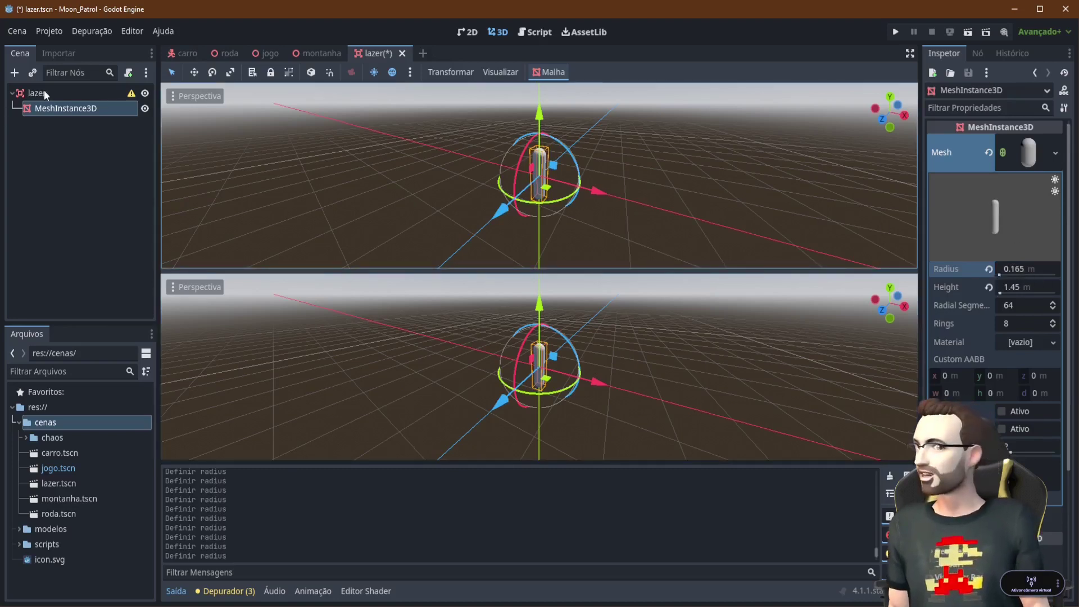
# Rename the MeshInstance3D node to malha
pyautogui.click(107, 108)
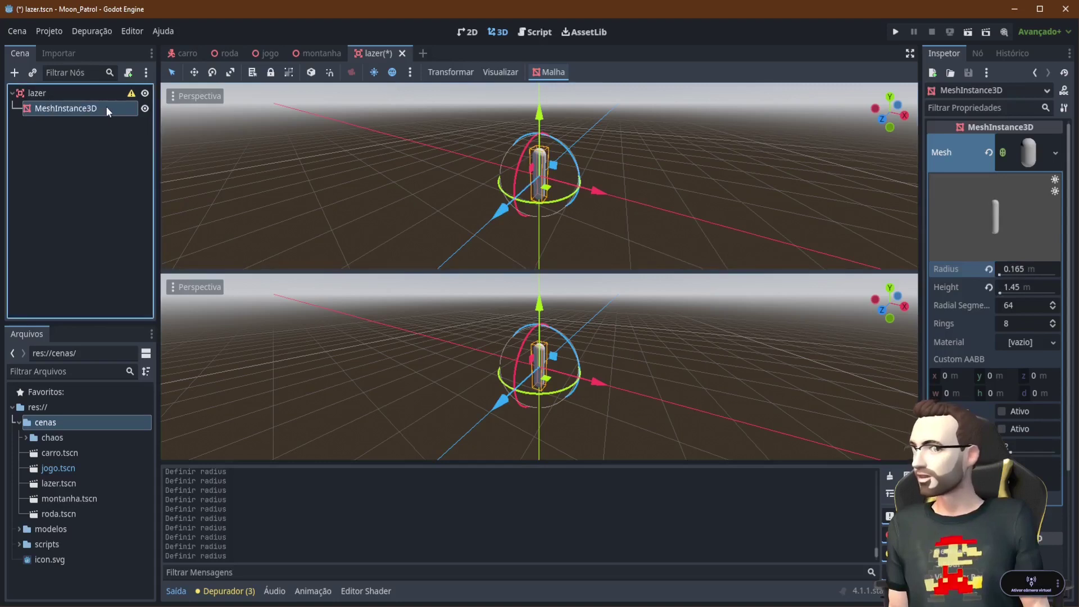
pyautogui.doubleClick(107, 108)
pyautogui.write('mes')
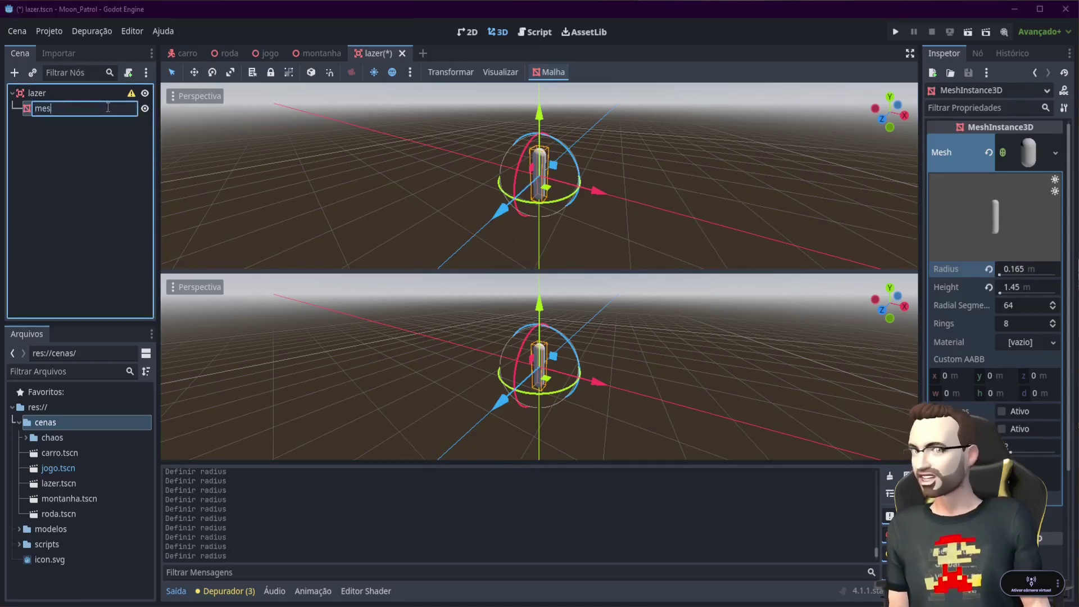
pyautogui.write('alha')
pyautogui.press('Return')
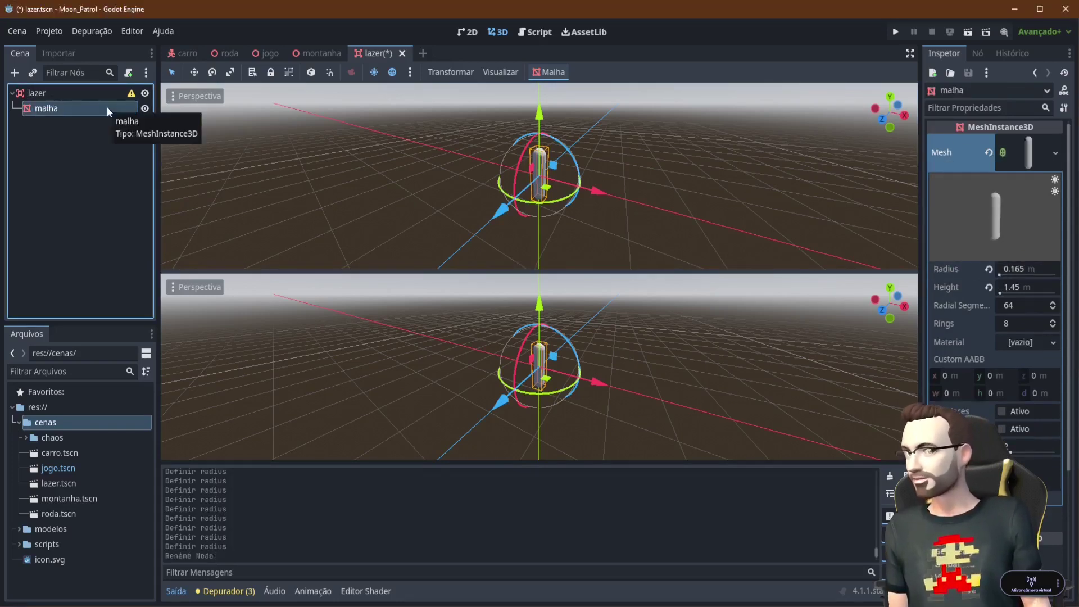
# Add a CollisionShape3D child under lazer and name it shape
pyautogui.rightClick(36, 96)
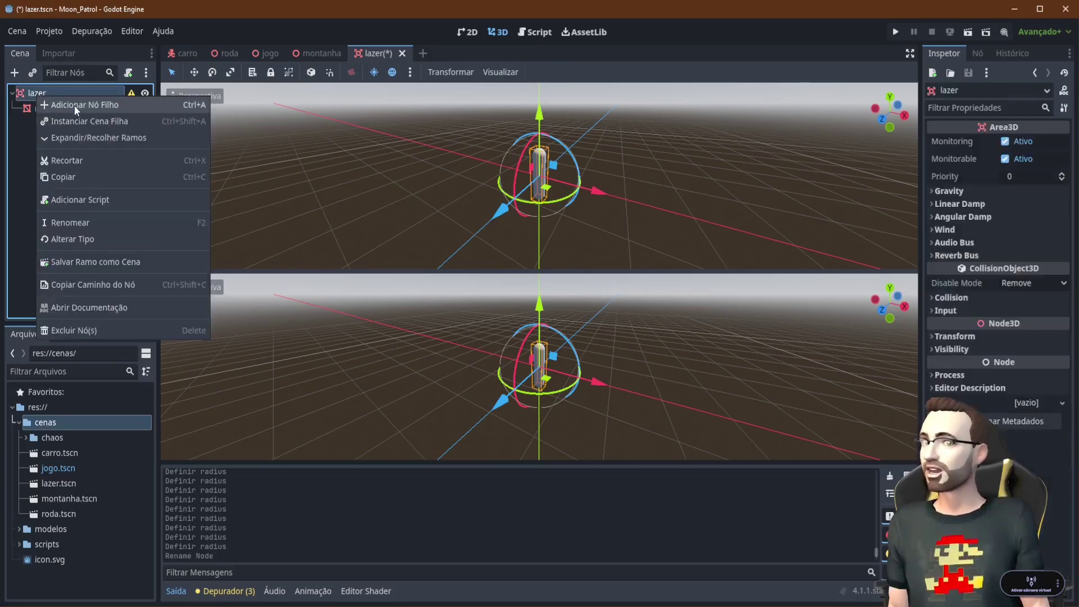
pyautogui.click(74, 106)
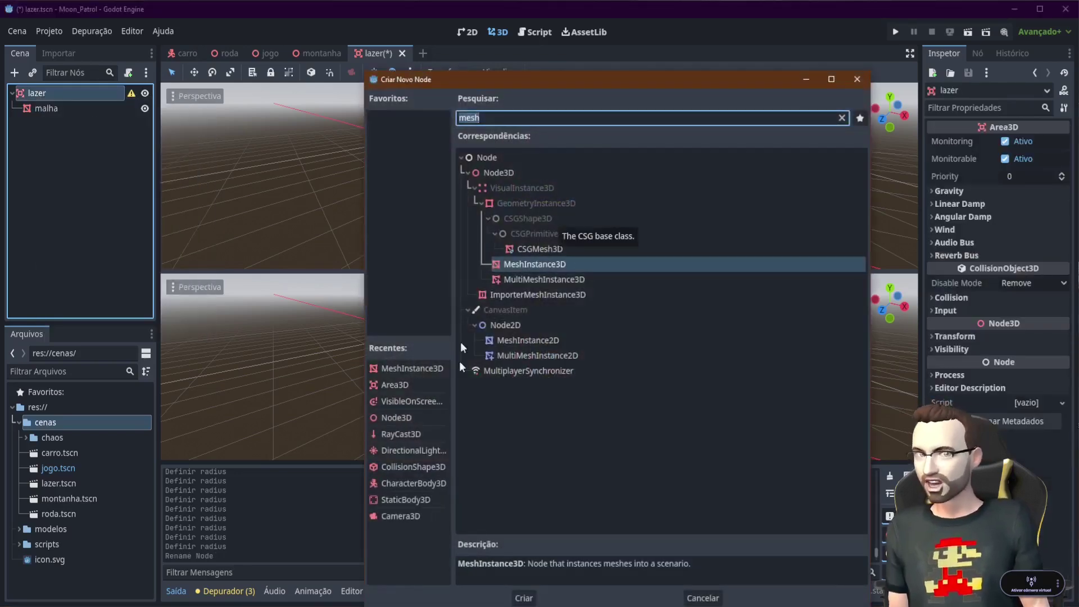
pyautogui.click(411, 467)
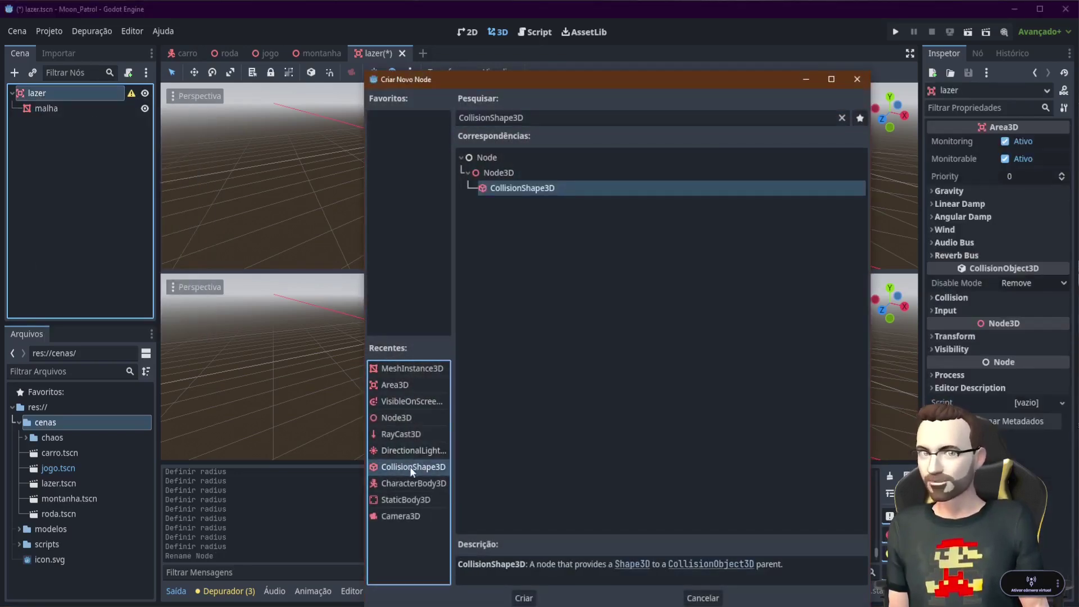
pyautogui.doubleClick(406, 466)
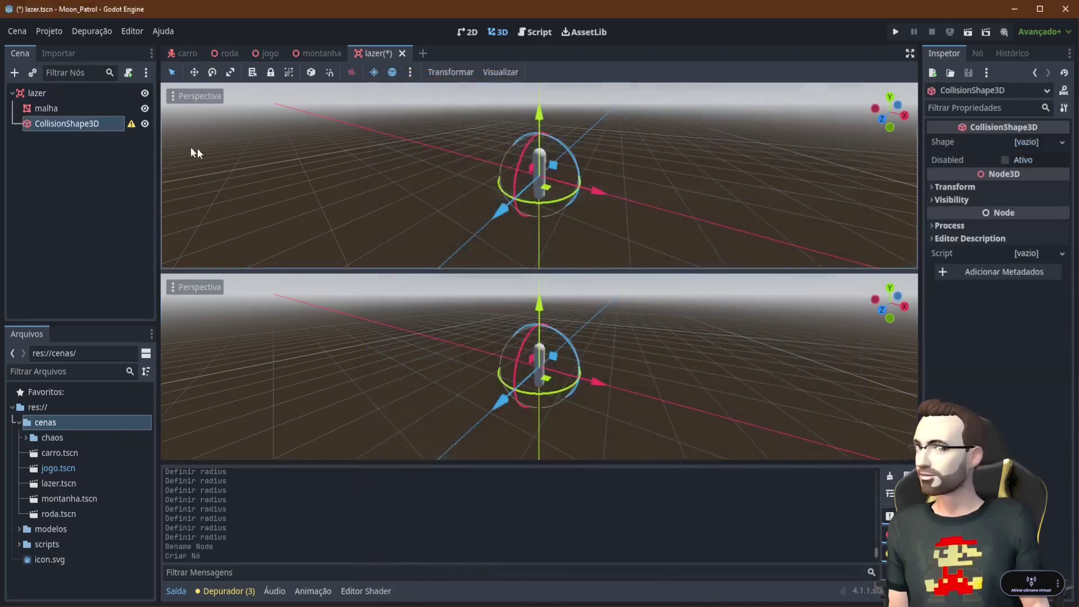
pyautogui.doubleClick(82, 124)
pyautogui.write('shape')
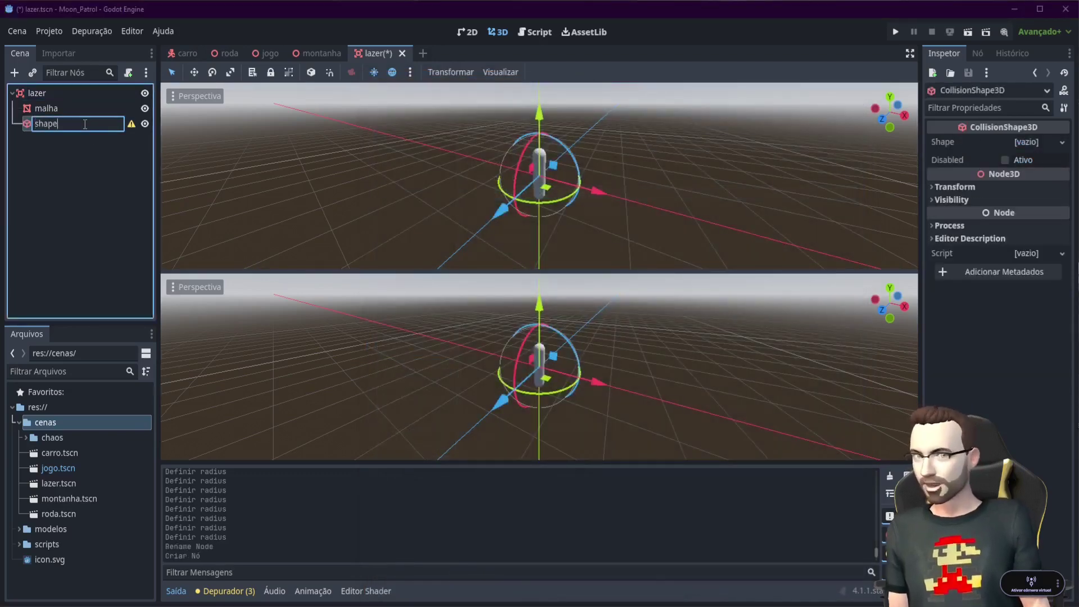
pyautogui.press('Return')
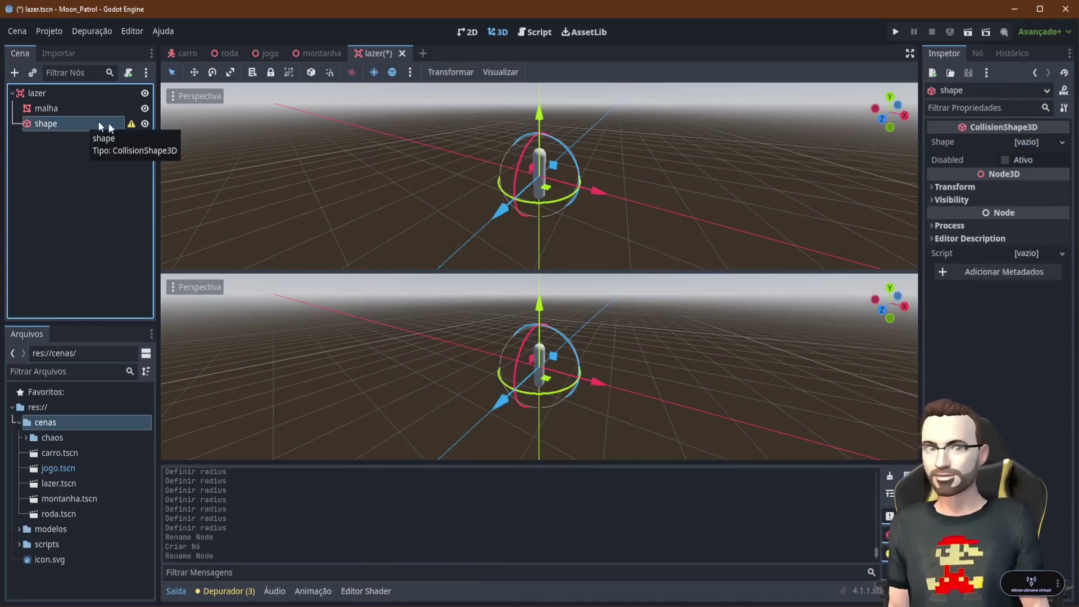
# Give shape a CapsuleShape3D with radius 0.2 and height 1.465, then save
pyautogui.click(1034, 141)
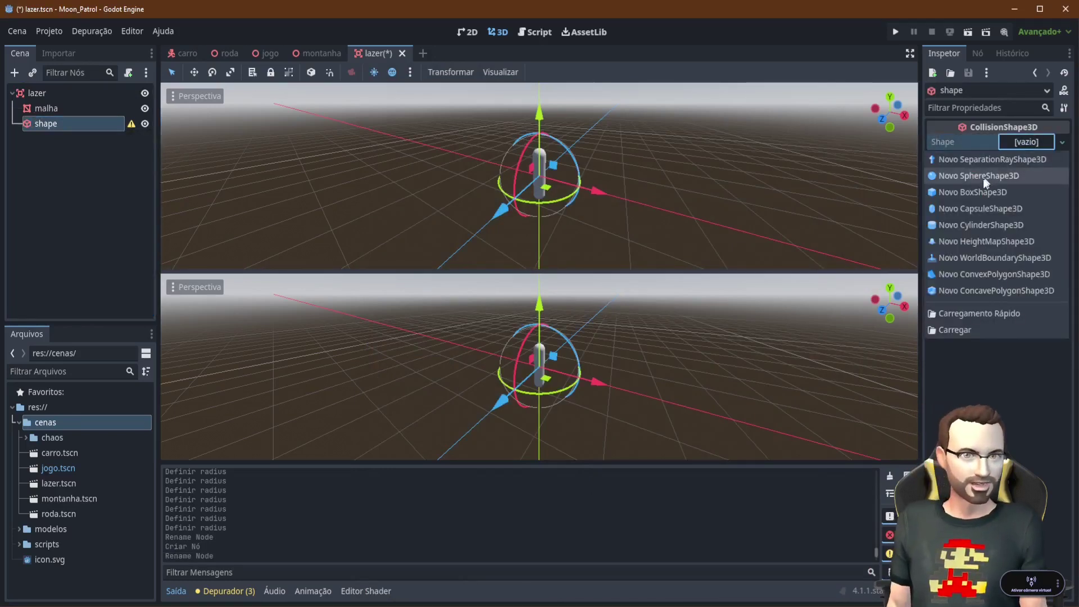
pyautogui.click(969, 209)
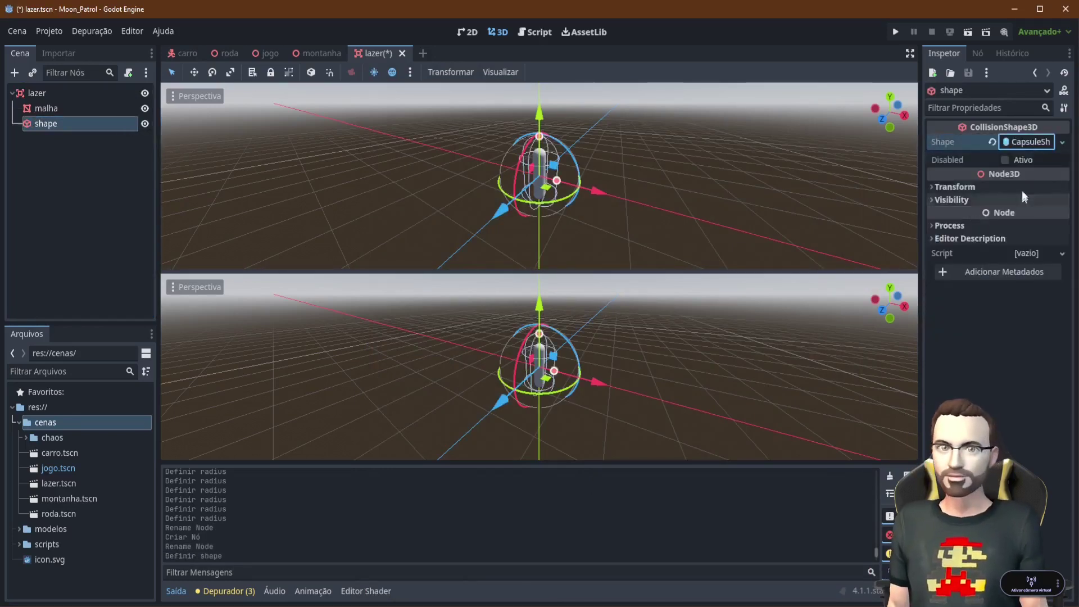
pyautogui.click(1020, 143)
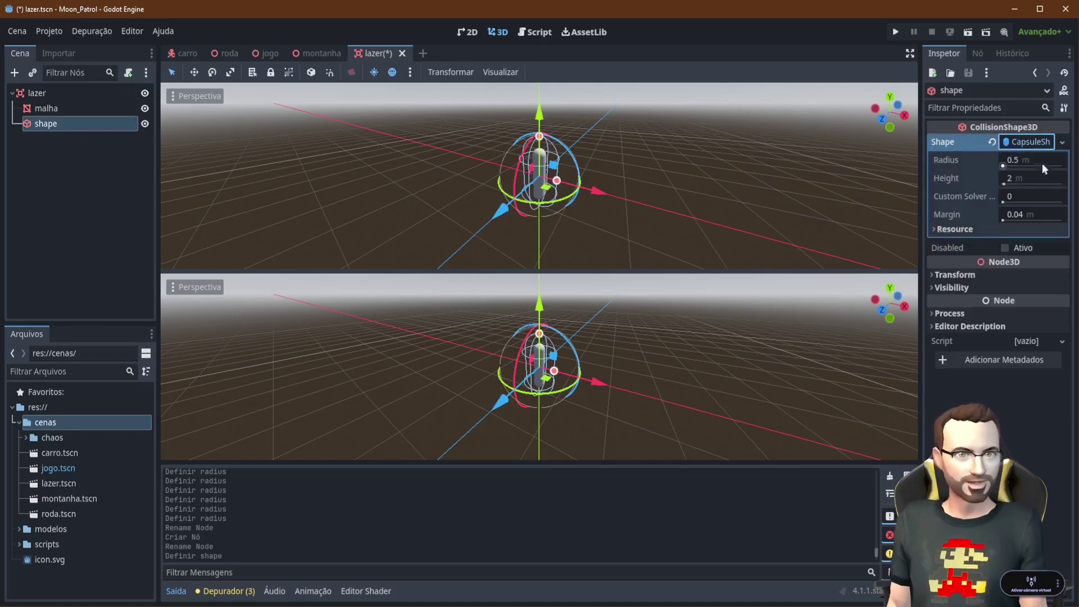
pyautogui.moveTo(1043, 163)
pyautogui.mouseDown()
pyautogui.moveTo(1002, 165)
pyautogui.moveTo(1023, 181)
pyautogui.mouseUp()
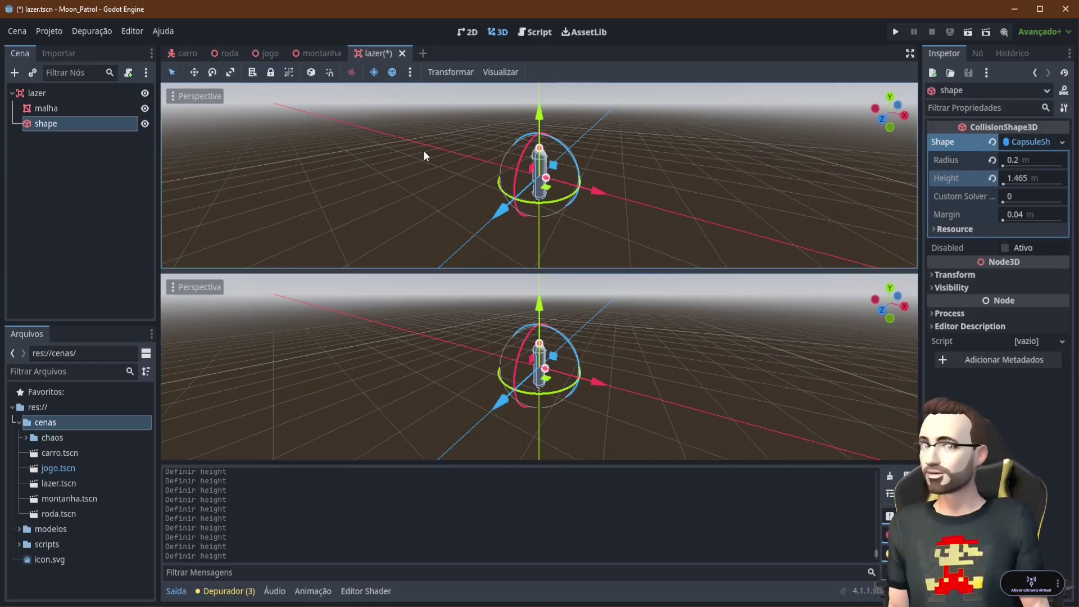
pyautogui.hotkey('ctrl', 's')
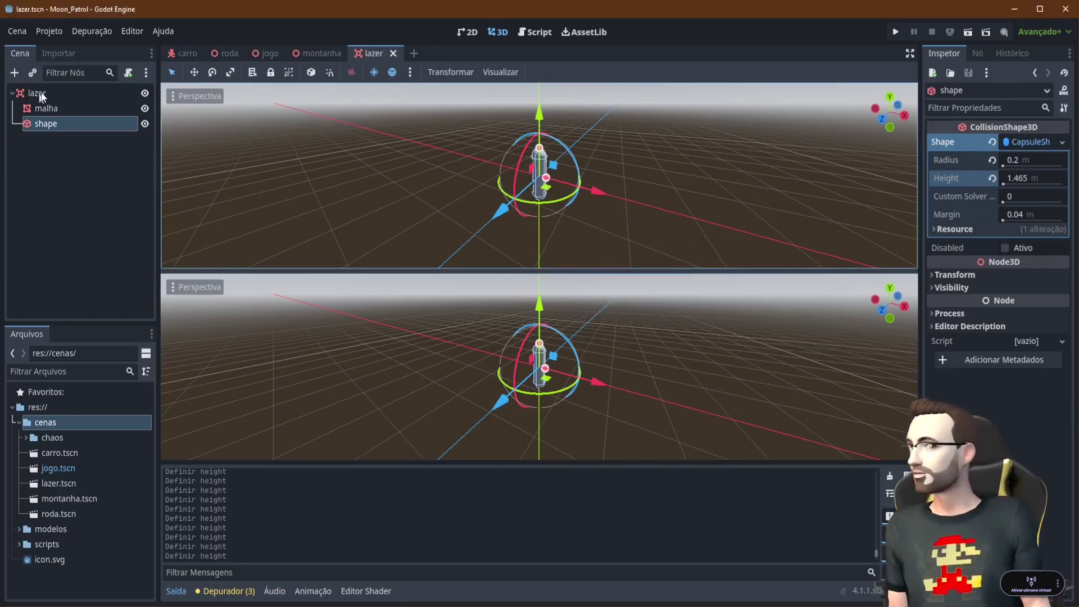
# Name 3D physics layer 5 'lazer' in Project Settings
pyautogui.click(42, 93)
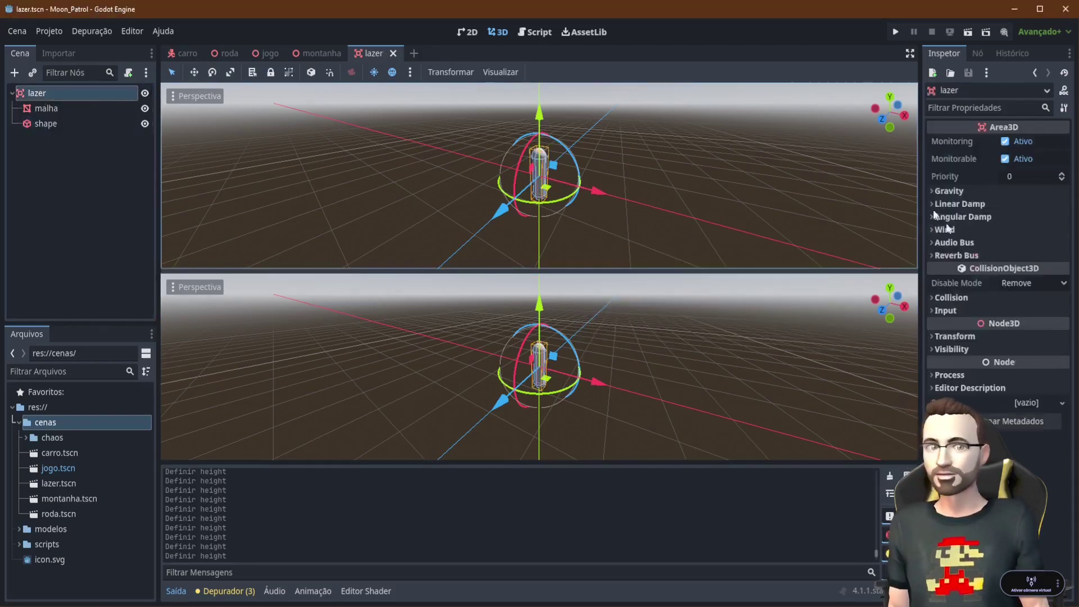
pyautogui.click(952, 297)
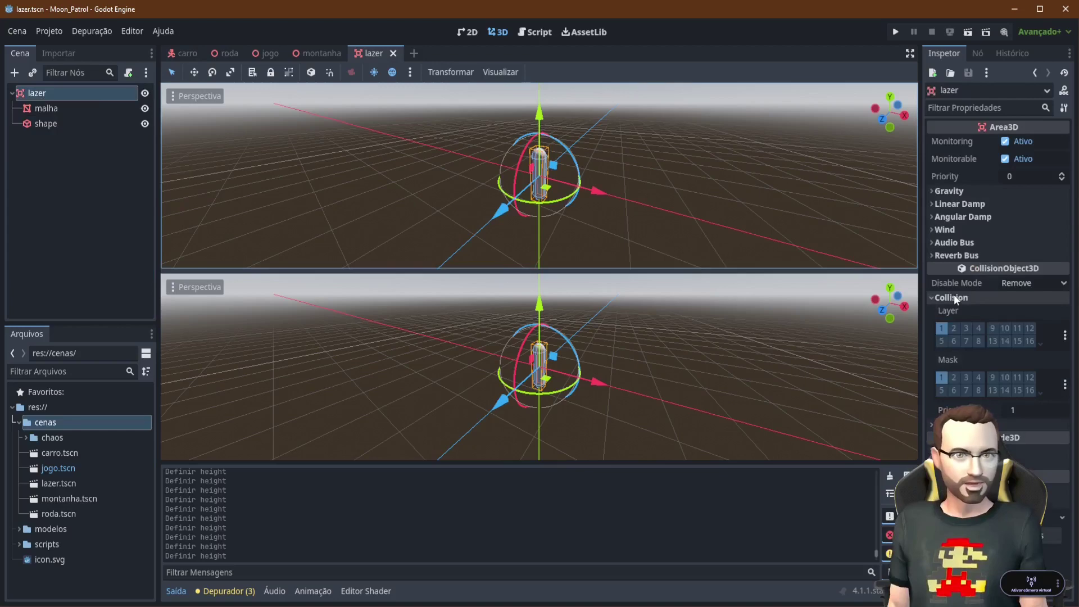
pyautogui.click(1065, 335)
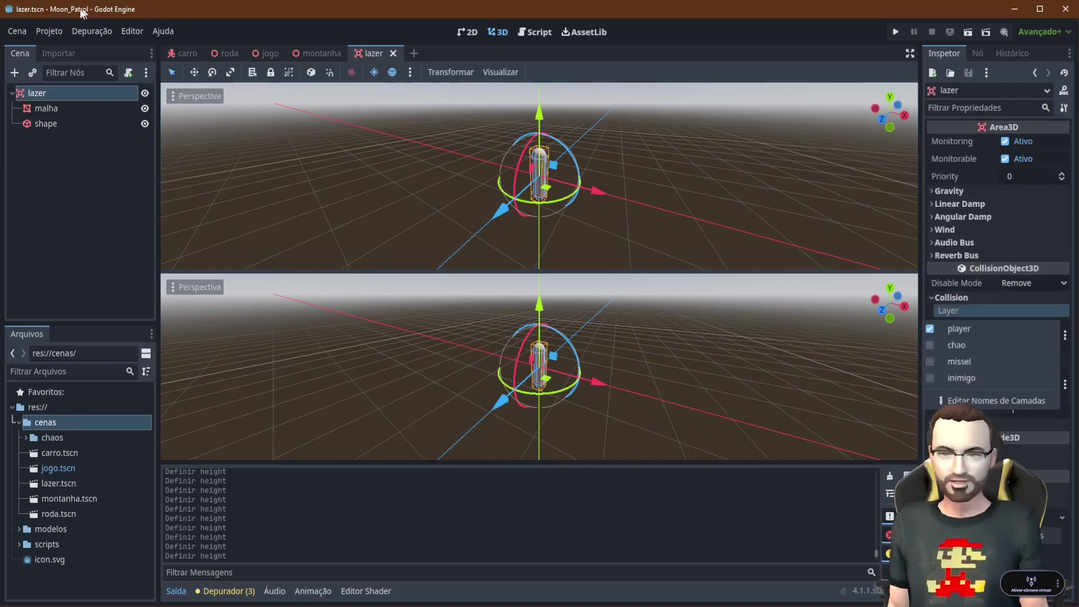
pyautogui.click(39, 28)
pyautogui.click(40, 31)
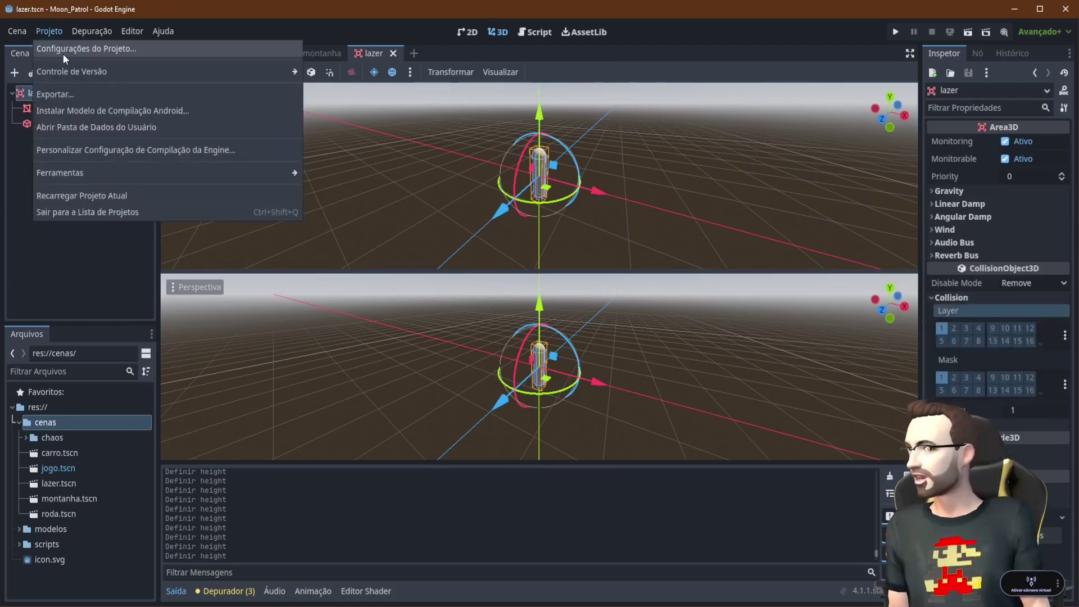
pyautogui.click(61, 47)
pyautogui.moveTo(478, 217); pyautogui.dragTo(477, 406)
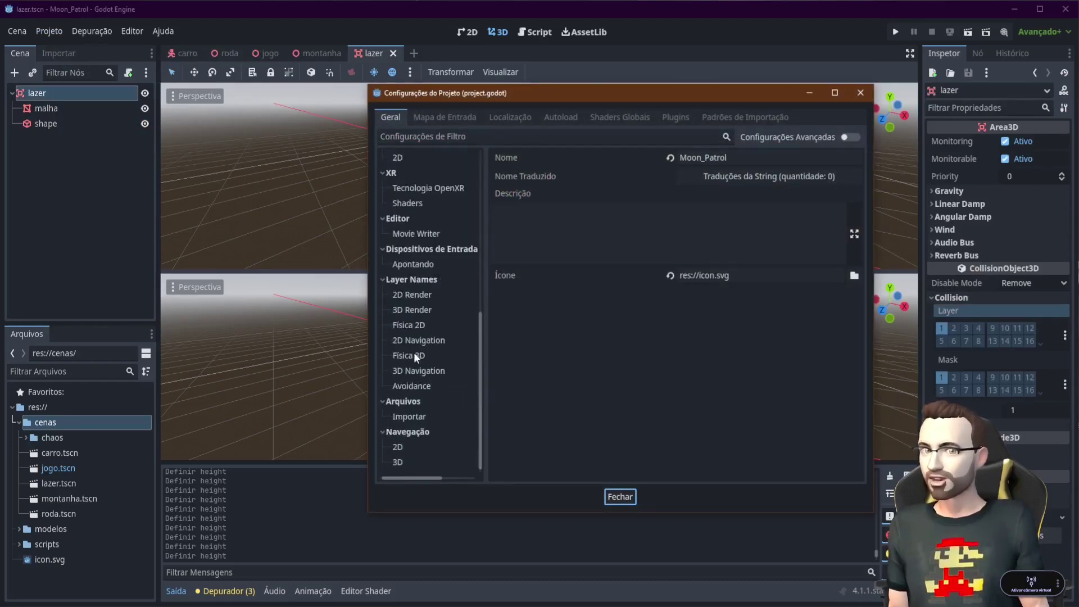
pyautogui.click(412, 354)
pyautogui.click(724, 230)
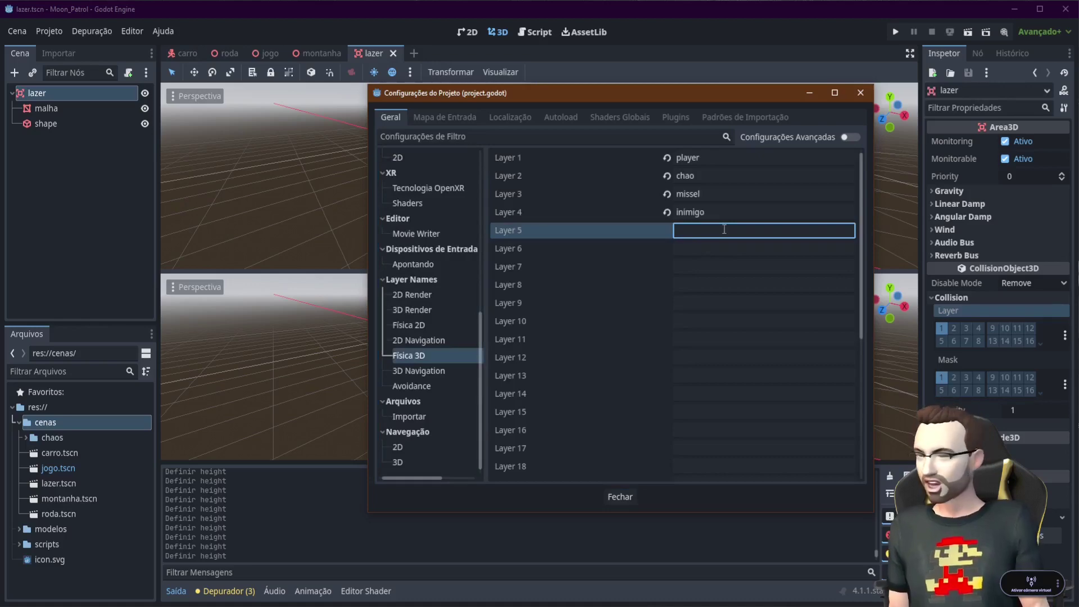
pyautogui.write('lazer')
pyautogui.press('Return')
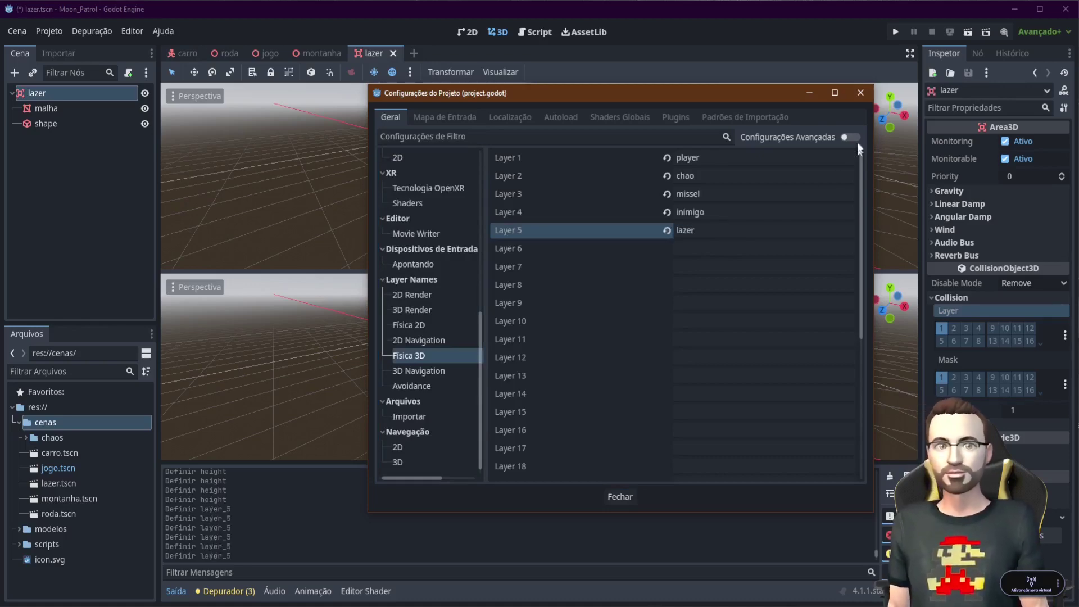
pyautogui.click(859, 93)
# Put the lazer area on collision layer lazer with mask inimigo only, and save
pyautogui.click(1065, 335)
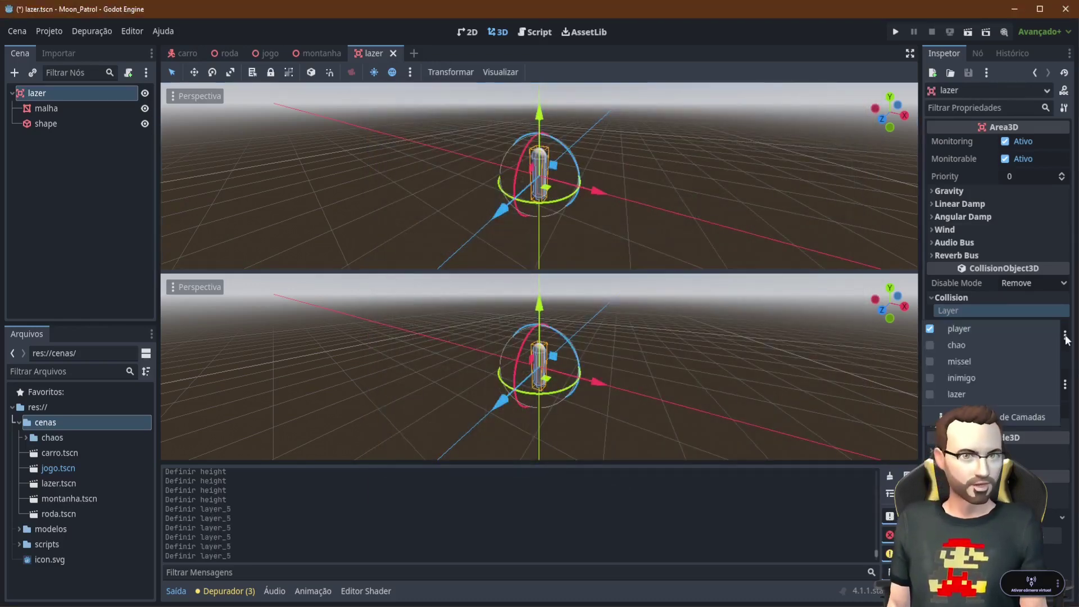
pyautogui.click(930, 394)
pyautogui.click(930, 329)
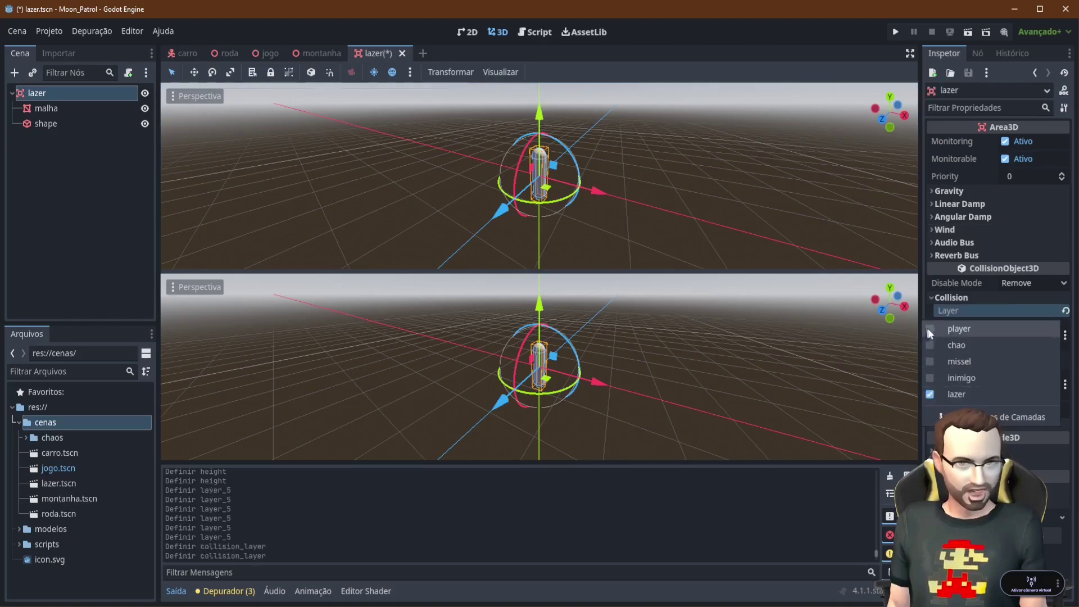
pyautogui.click(1065, 387)
pyautogui.click(1065, 384)
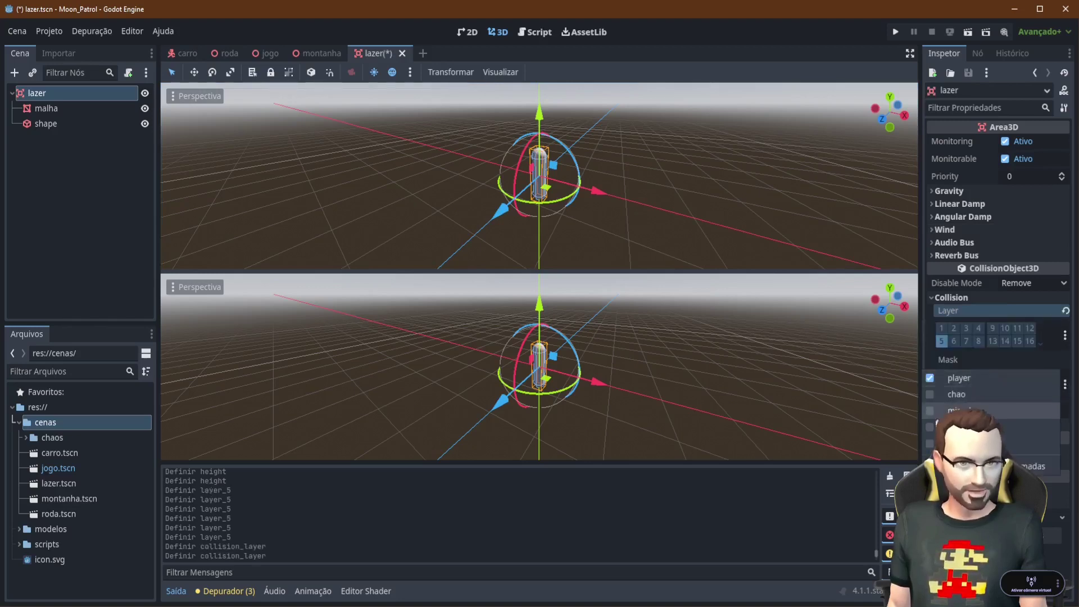
pyautogui.click(929, 427)
pyautogui.click(929, 378)
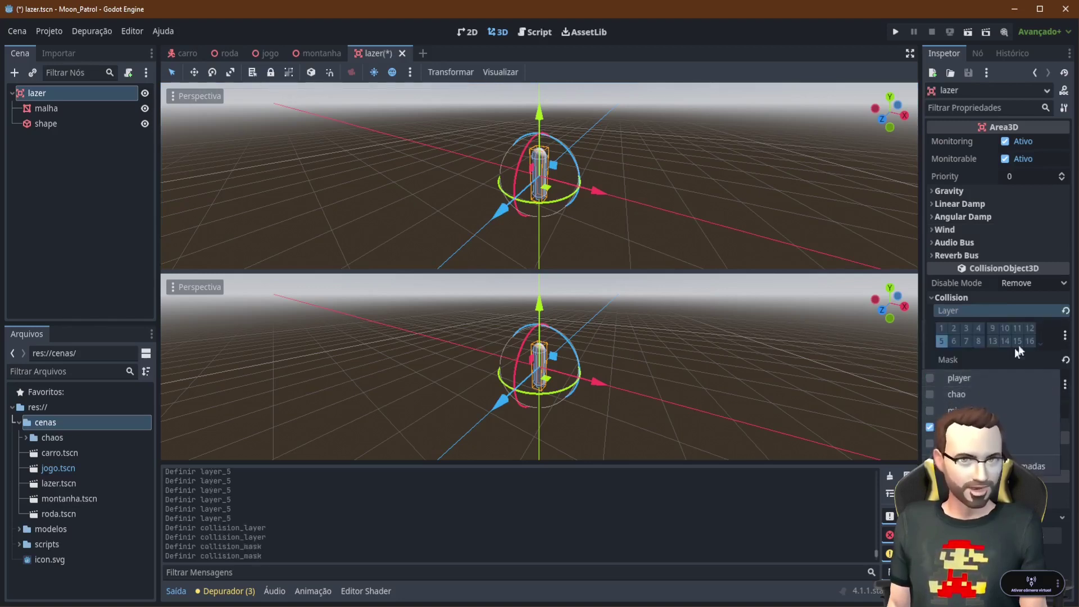
pyautogui.click(1016, 298)
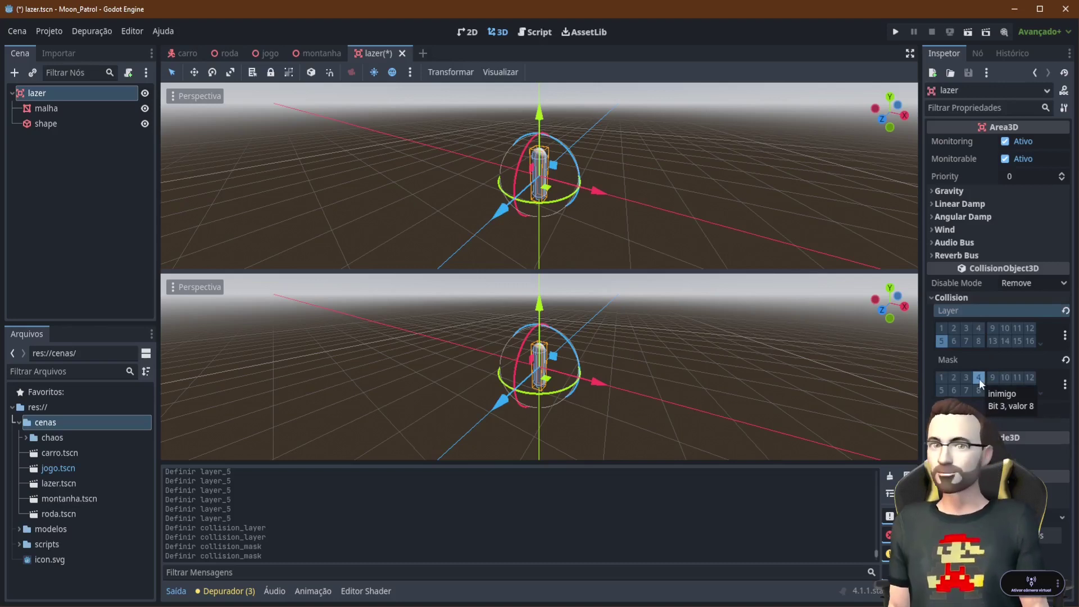
pyautogui.hotkey('ctrl', 's')
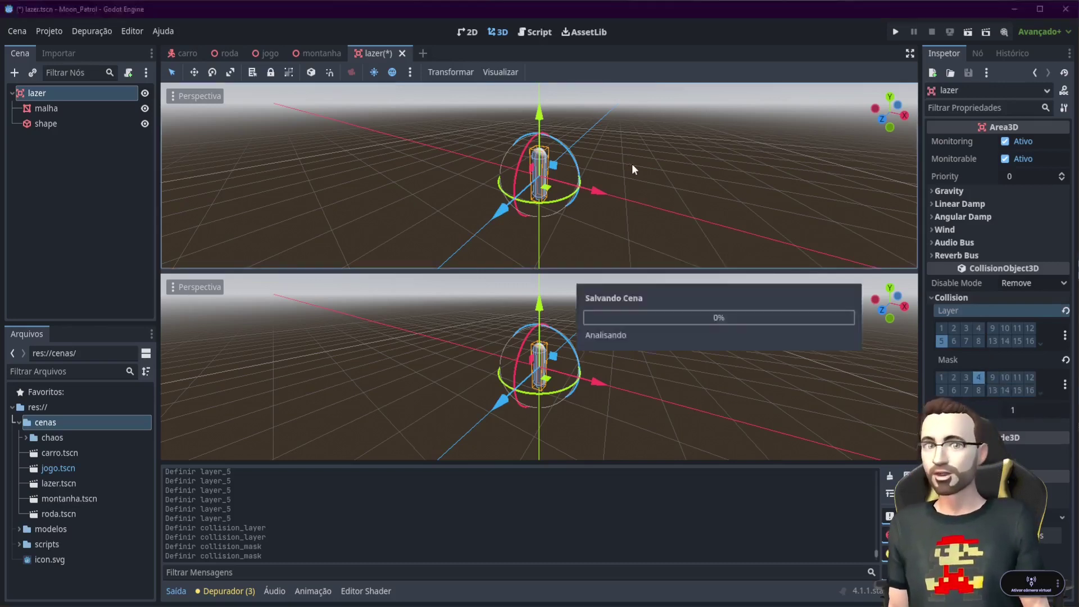
# Give malha a new StandardMaterial3D with albedo colour ffff00
pyautogui.click(43, 109)
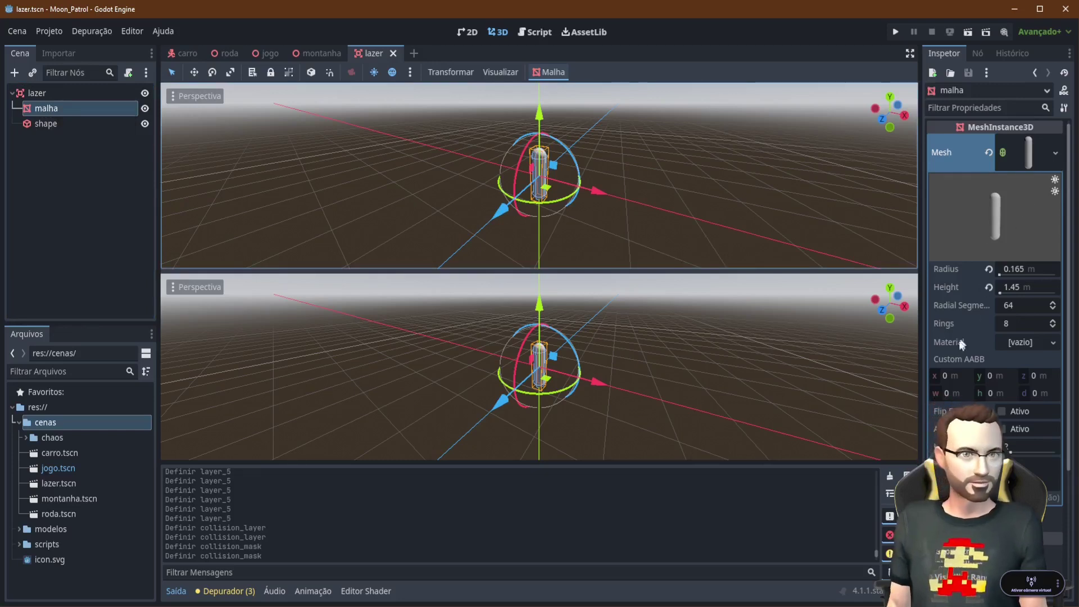
pyautogui.click(1020, 341)
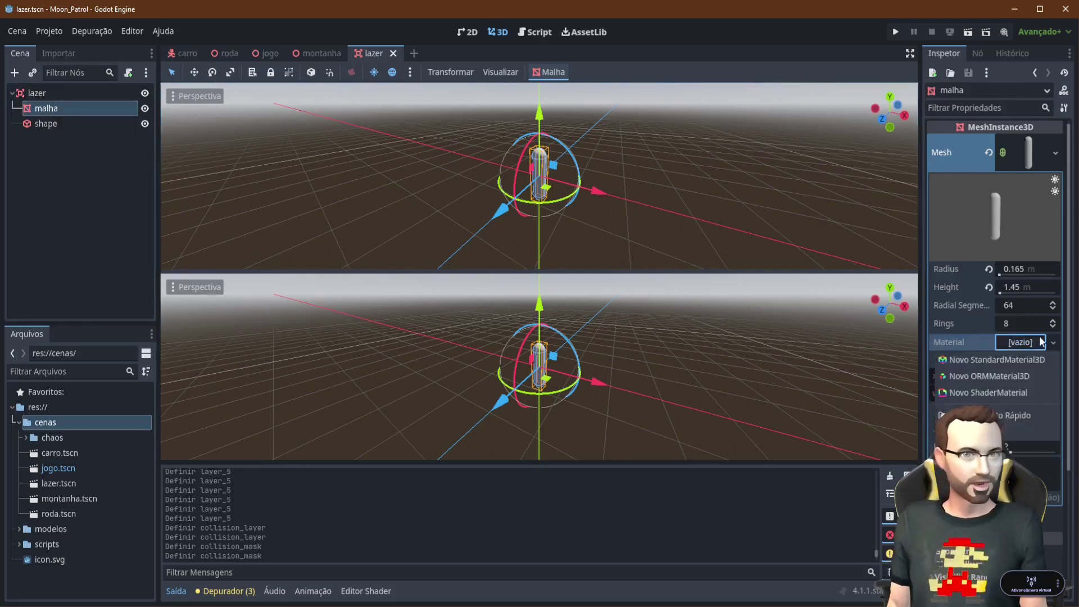
pyautogui.click(1002, 359)
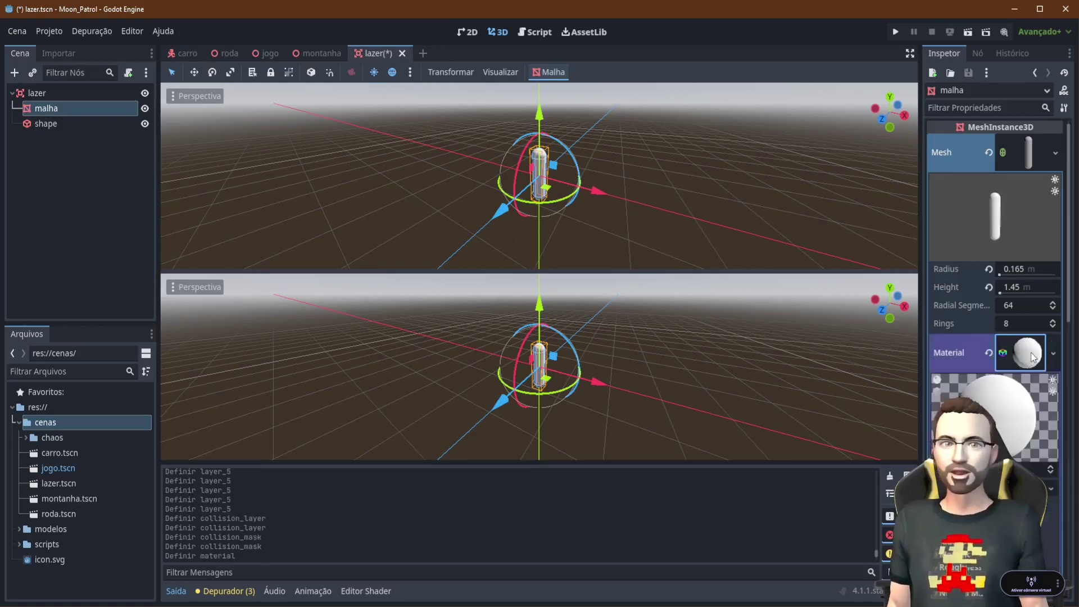
pyautogui.click(1026, 353)
pyautogui.scroll(-3, 1010, 283)
pyautogui.click(949, 303)
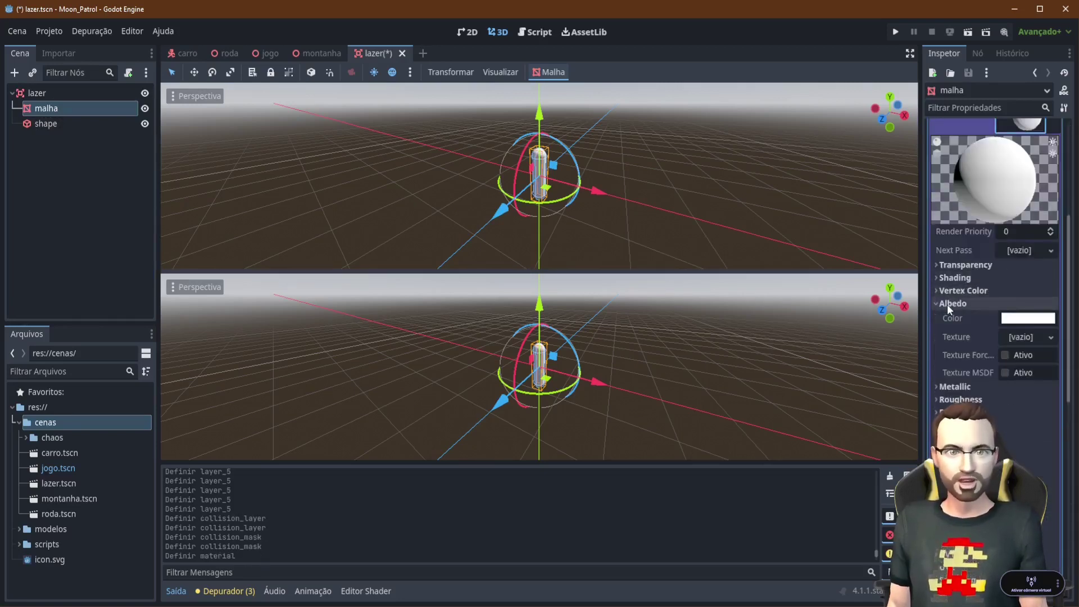
pyautogui.click(1037, 318)
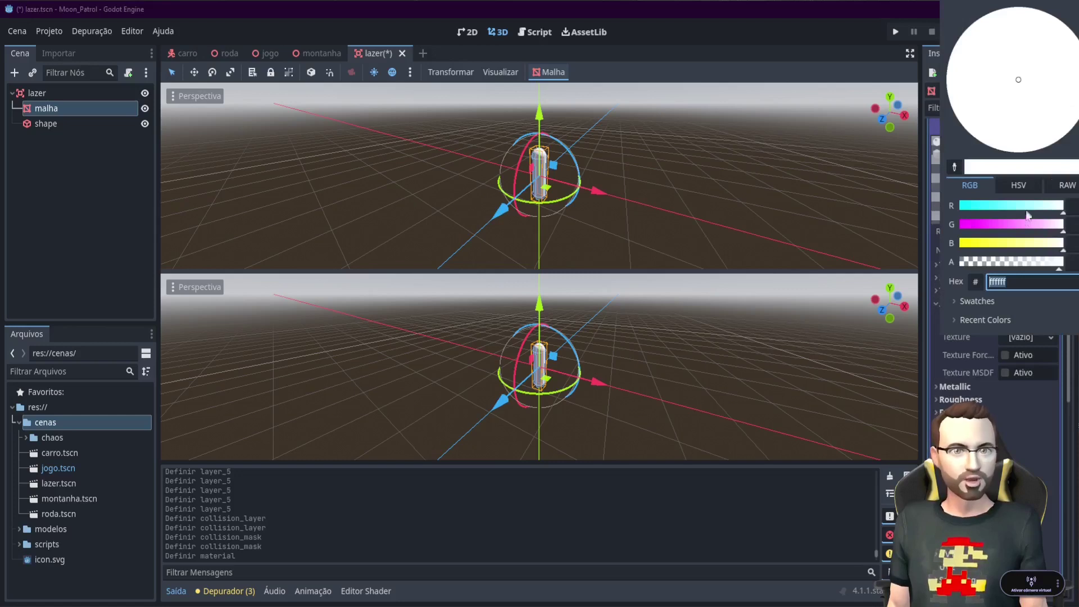
pyautogui.moveTo(1026, 242); pyautogui.dragTo(952, 240)
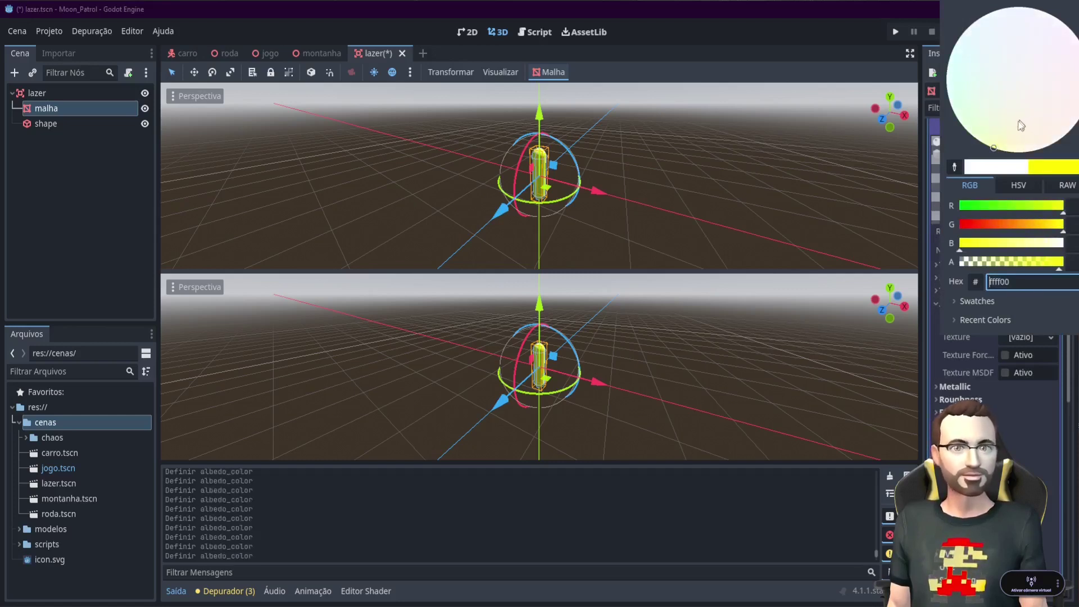
pyautogui.click(1047, 406)
# Set the material's Shading Mode to Unshaded
pyautogui.click(935, 303)
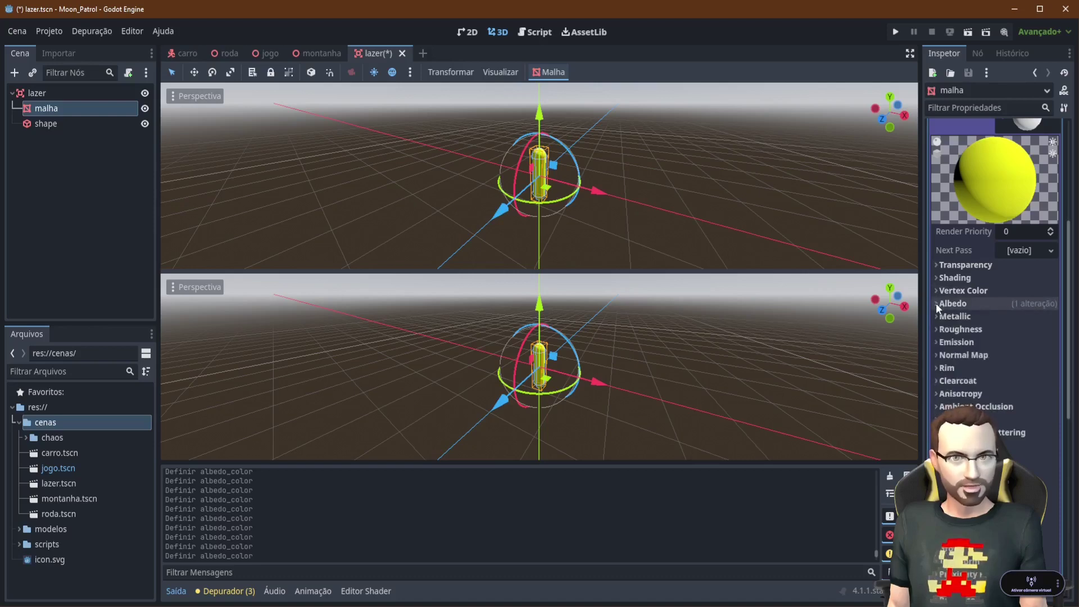
pyautogui.click(932, 277)
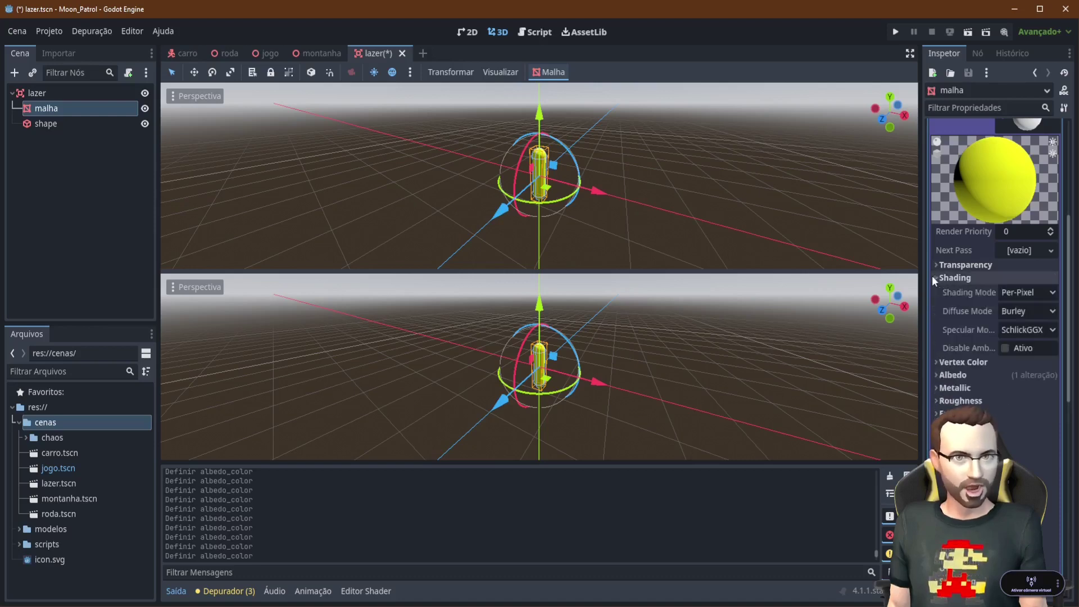
pyautogui.click(1027, 293)
pyautogui.click(1027, 311)
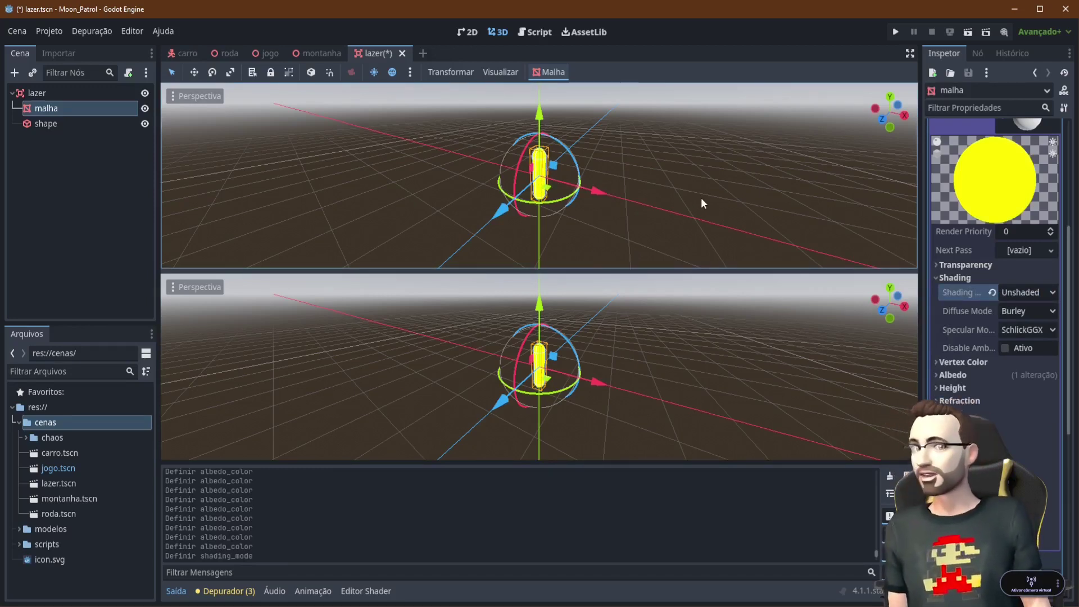
# Orbit the view to see the capsule side-on and save the scene
pyautogui.click(639, 188)
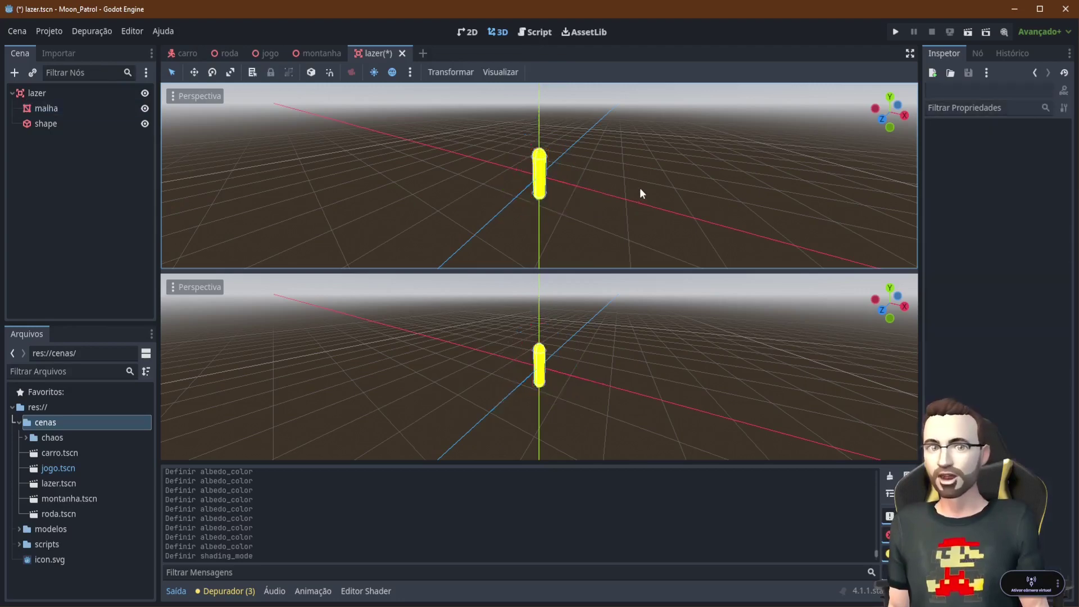
pyautogui.scroll(2, 646, 187)
pyautogui.moveTo(652, 185)
pyautogui.mouseDown(button='middle')
pyautogui.moveTo(801, 147)
pyautogui.moveTo(635, 208)
pyautogui.moveTo(607, 118)
pyautogui.moveTo(558, 140)
pyautogui.mouseUp(button='middle')
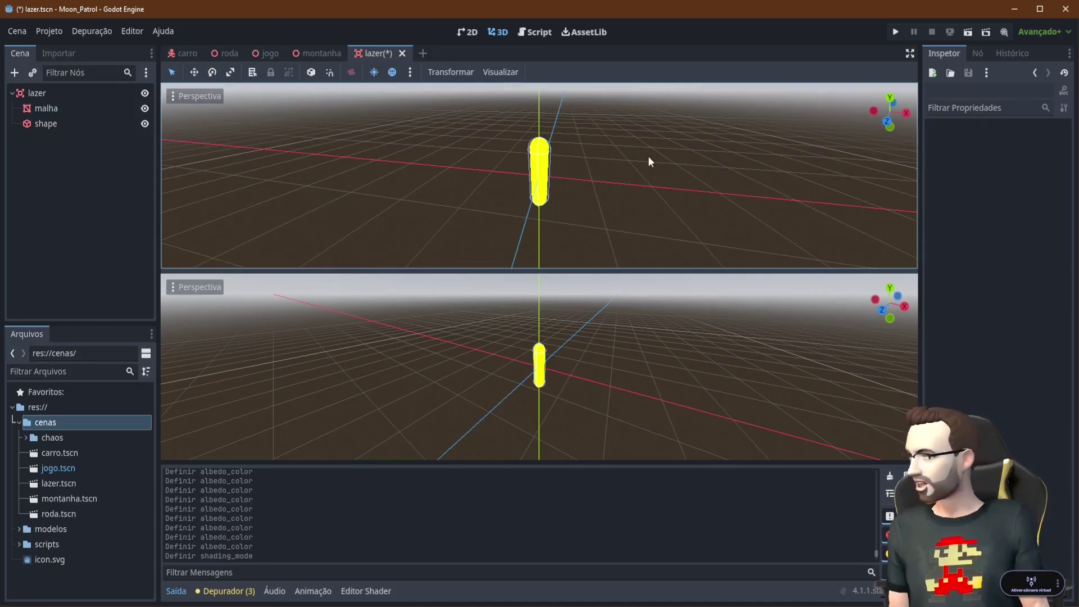
pyautogui.hotkey('ctrl', 's')
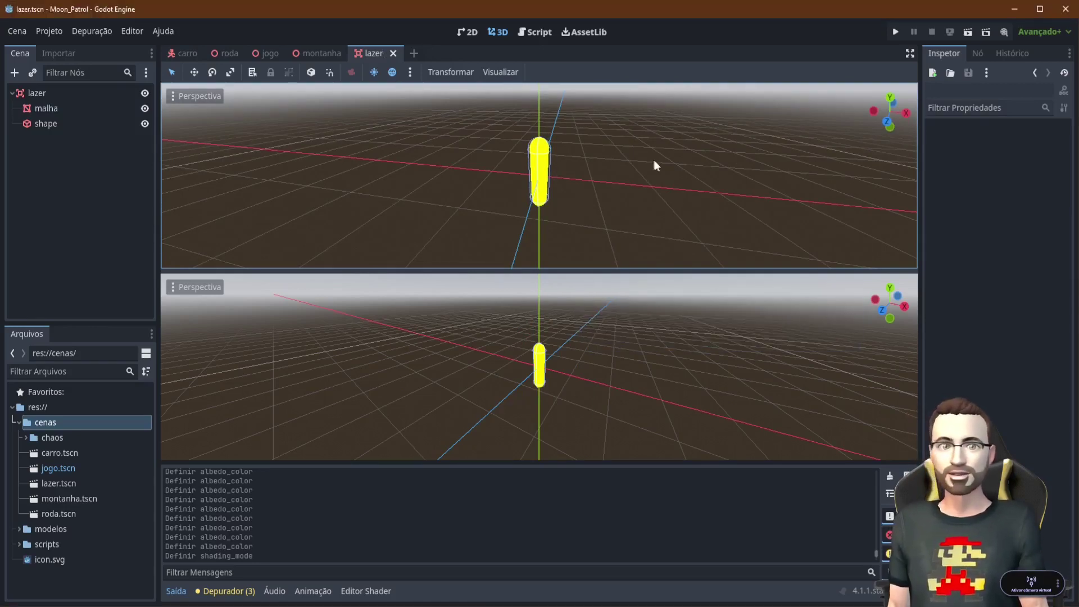
pyautogui.scroll(-3, 598, 163)
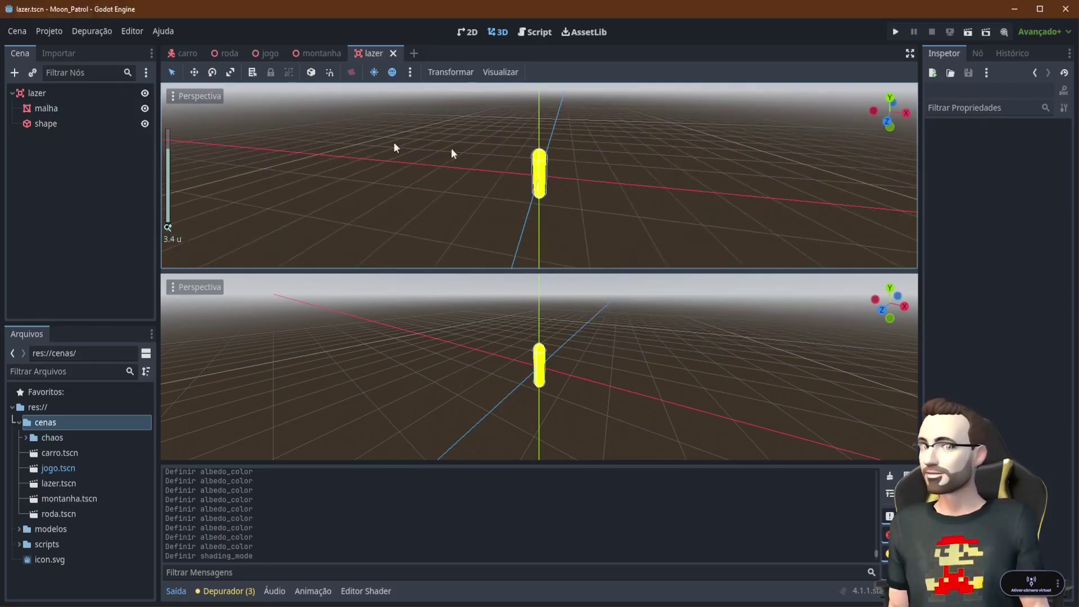
# Attach a new script res://scripts/lazer.gd to the lazer node
pyautogui.click(40, 93)
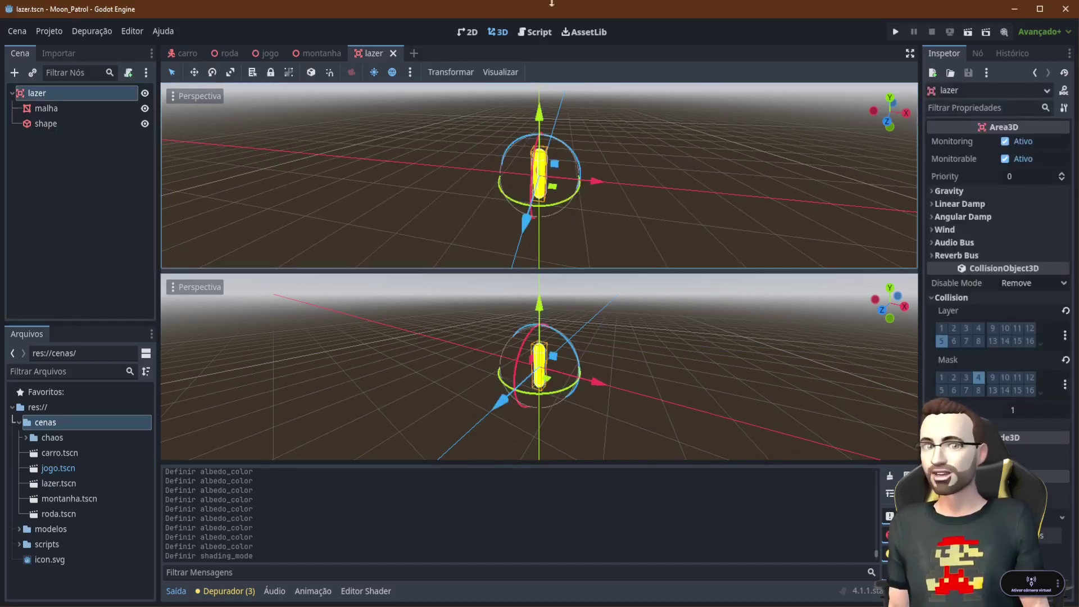
pyautogui.click(128, 74)
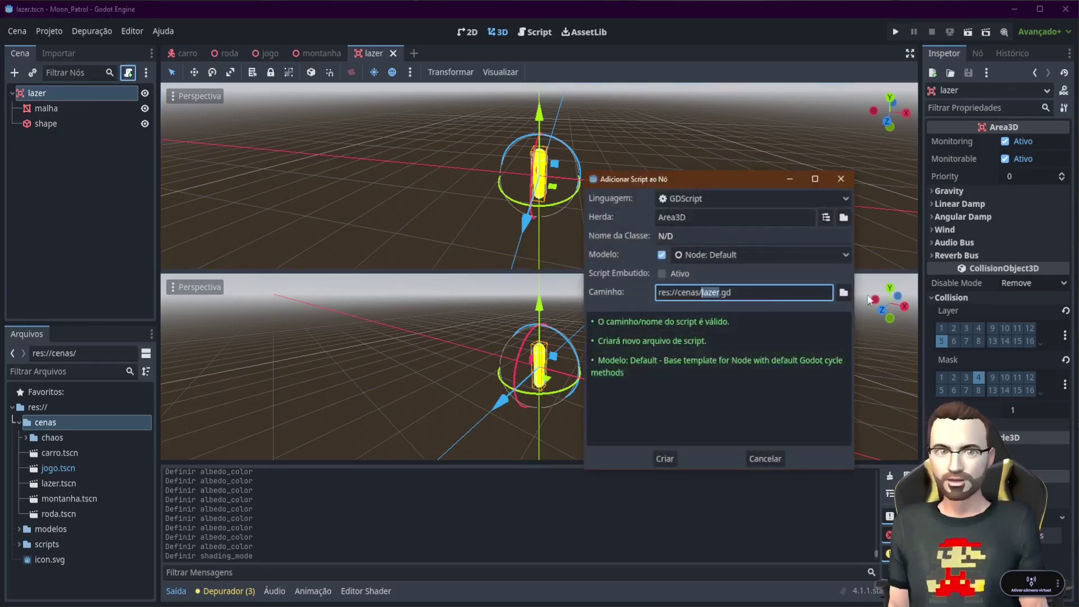
pyautogui.click(845, 294)
pyautogui.click(455, 121)
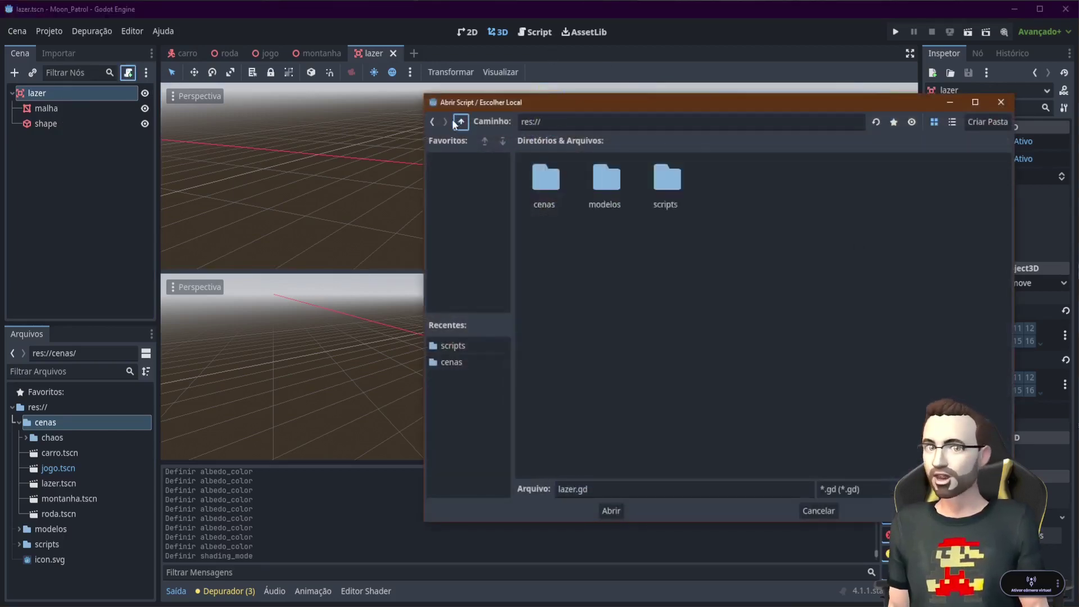
pyautogui.doubleClick(665, 183)
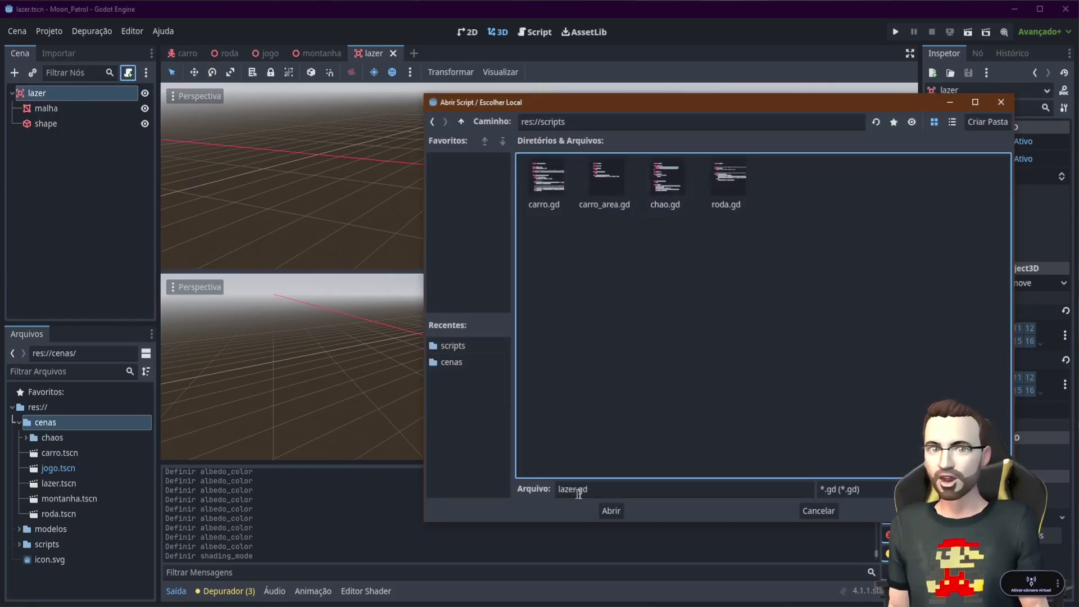
pyautogui.click(610, 510)
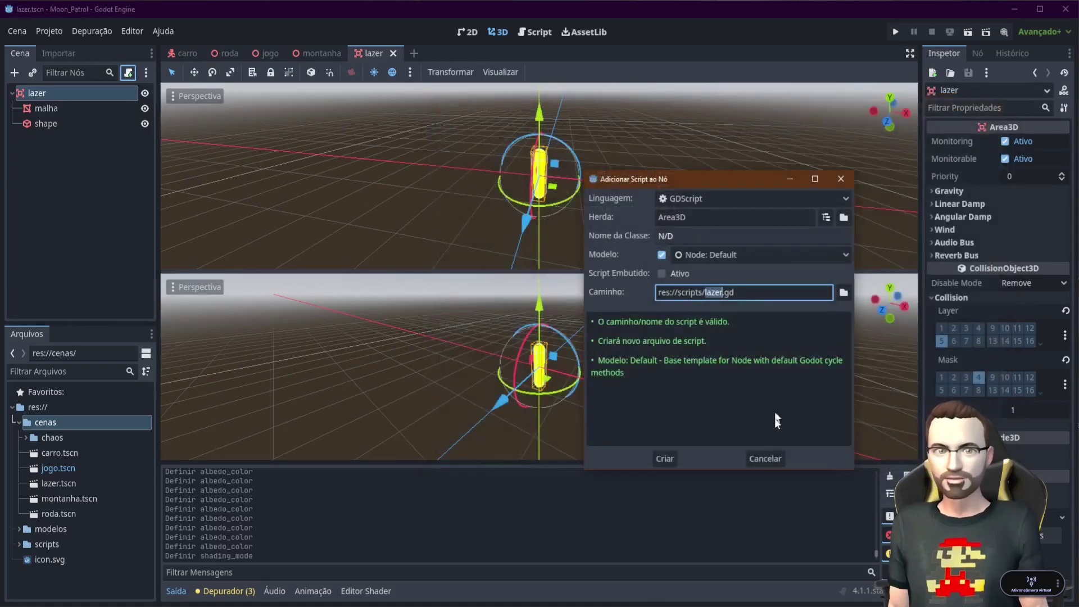
pyautogui.click(668, 459)
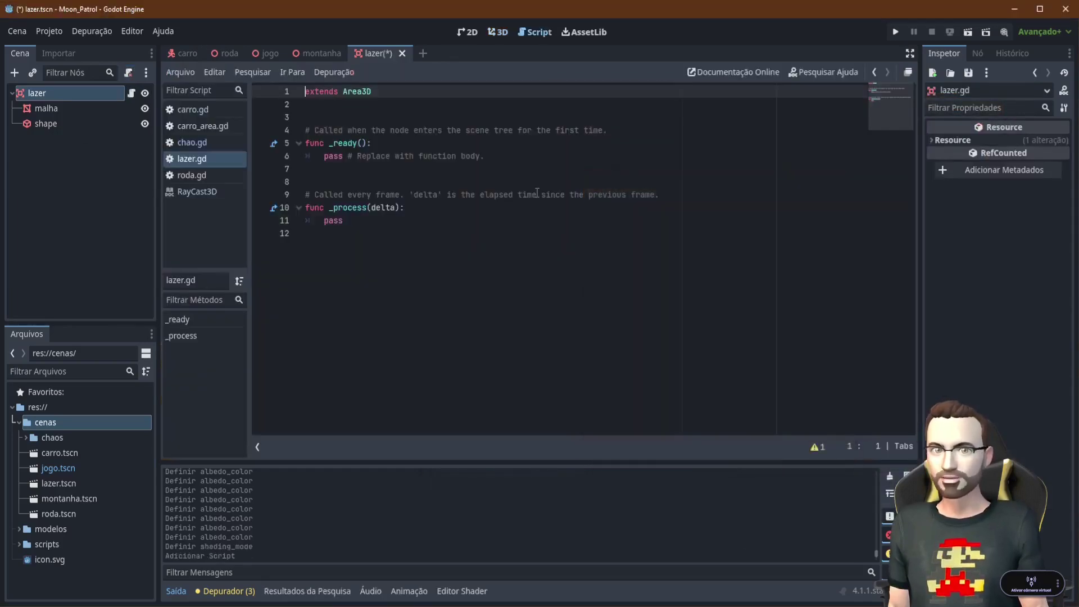
# Replace pass in _process with translate(Vector3(0,1,0))
pyautogui.doubleClick(332, 220)
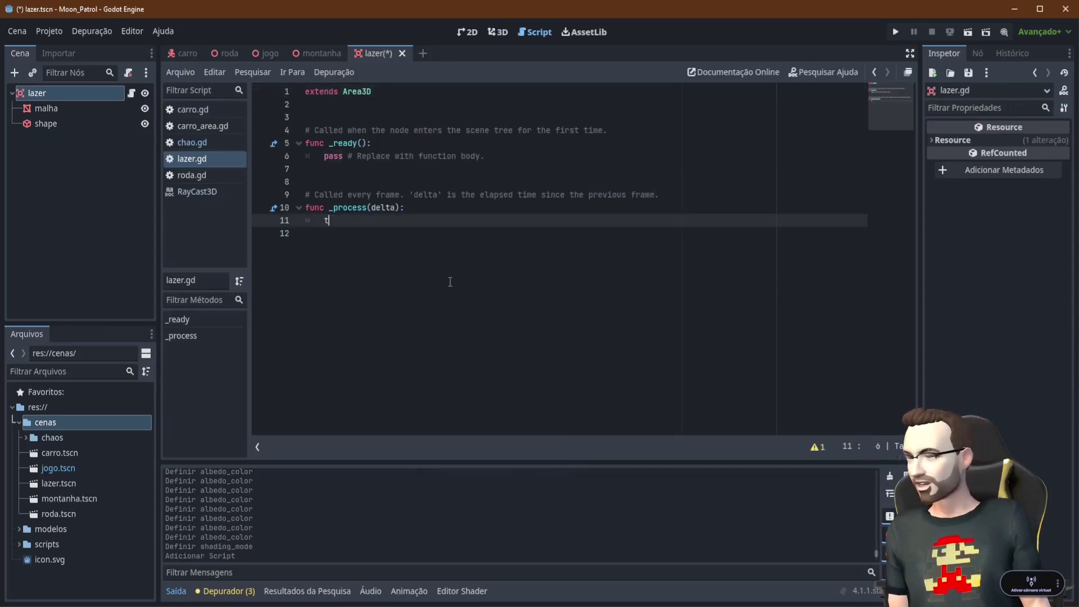
pyautogui.press('Return')
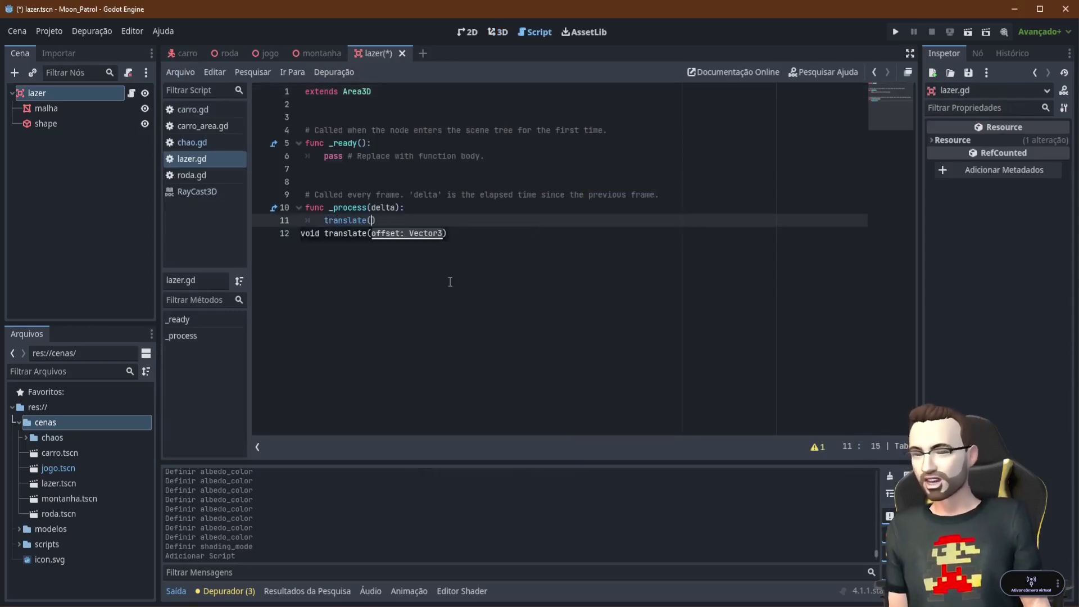
pyautogui.write('Vecto')
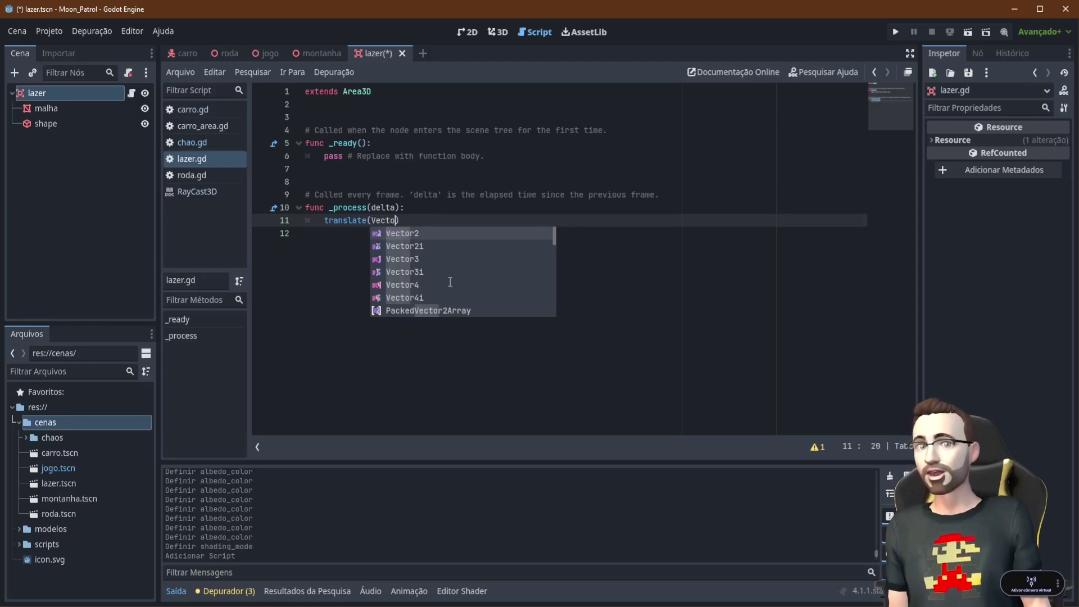
pyautogui.press('Down')
pyautogui.press('Down')
pyautogui.press('Return')
pyautogui.write('(0,')
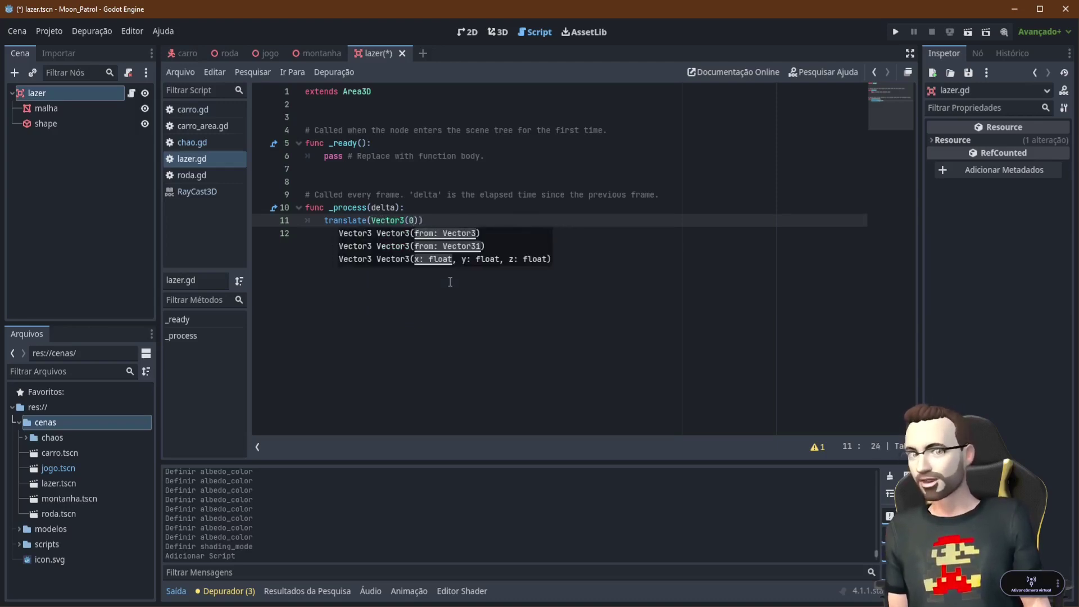
pyautogui.write('1,0')
pyautogui.press('Escape')
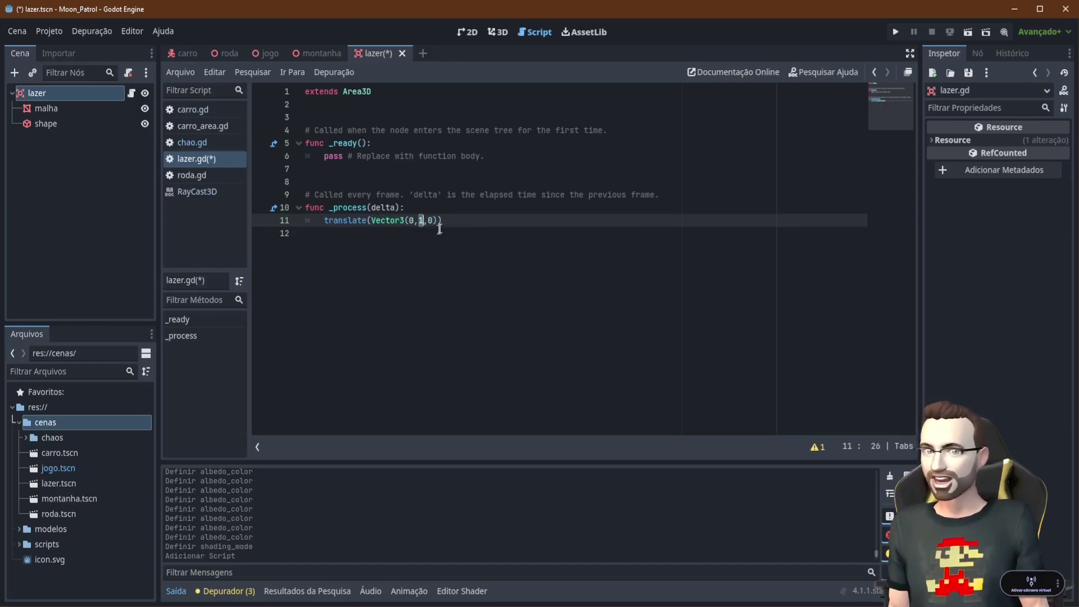
# Declare const VEL = 10 below extends and start multiplying the translation by vel
pyautogui.click(340, 110)
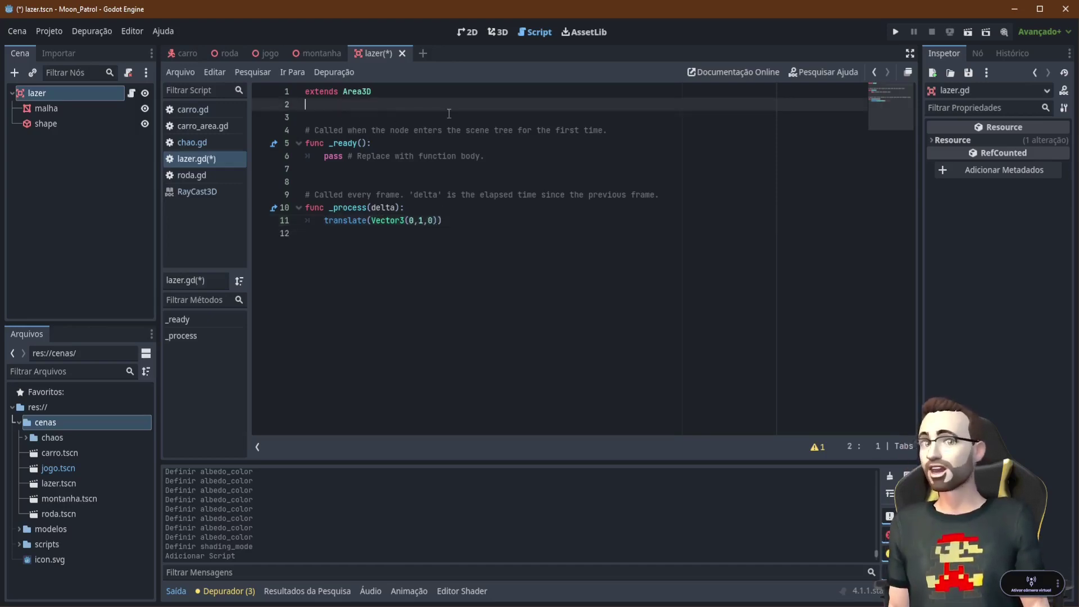
pyautogui.press('Return')
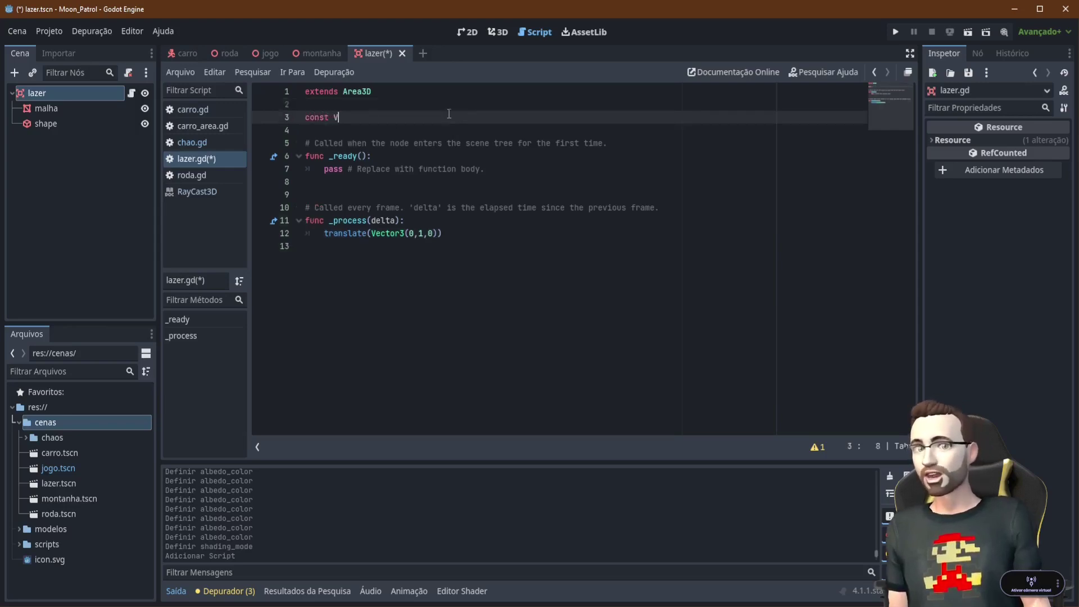
pyautogui.write('10')
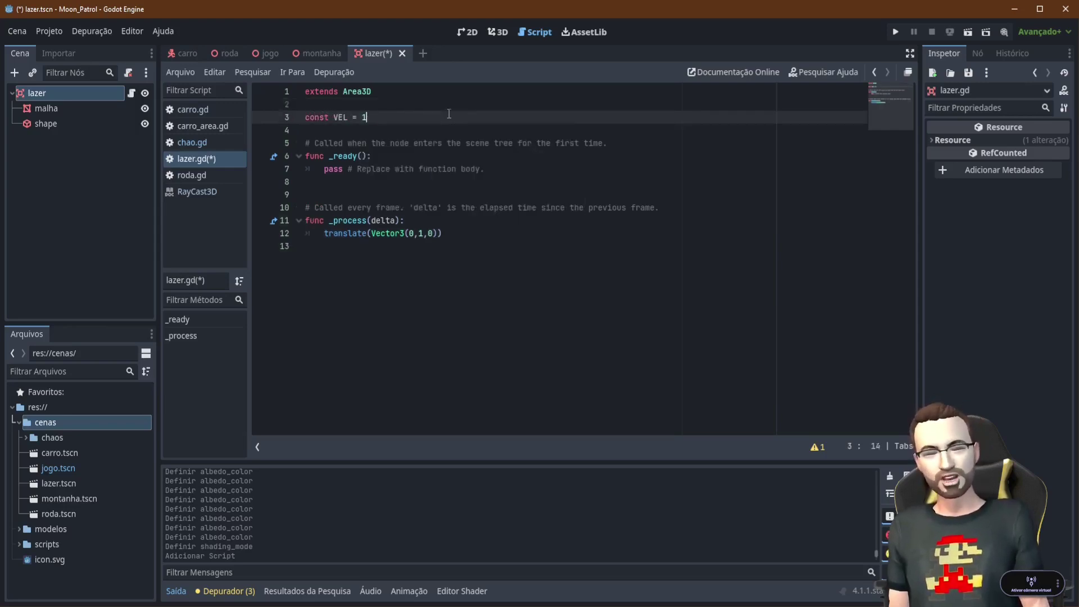
pyautogui.click(436, 235)
pyautogui.write('*')
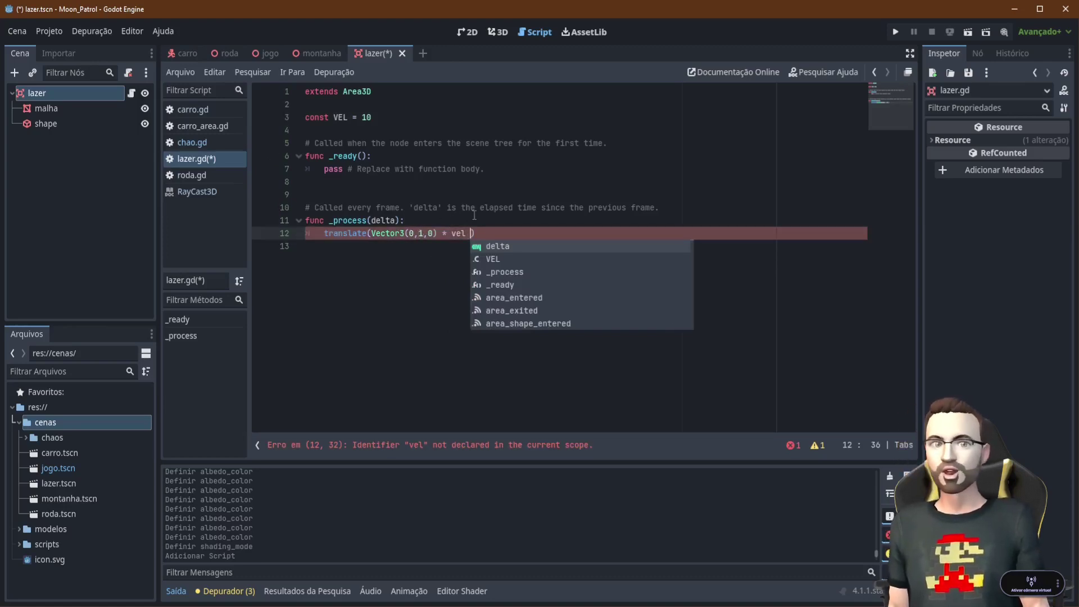
# Complete the movement line as translate(Vector3(0,1,0) * VEL * delta), correcting lowercase vel to VEL
pyautogui.write('* delta')
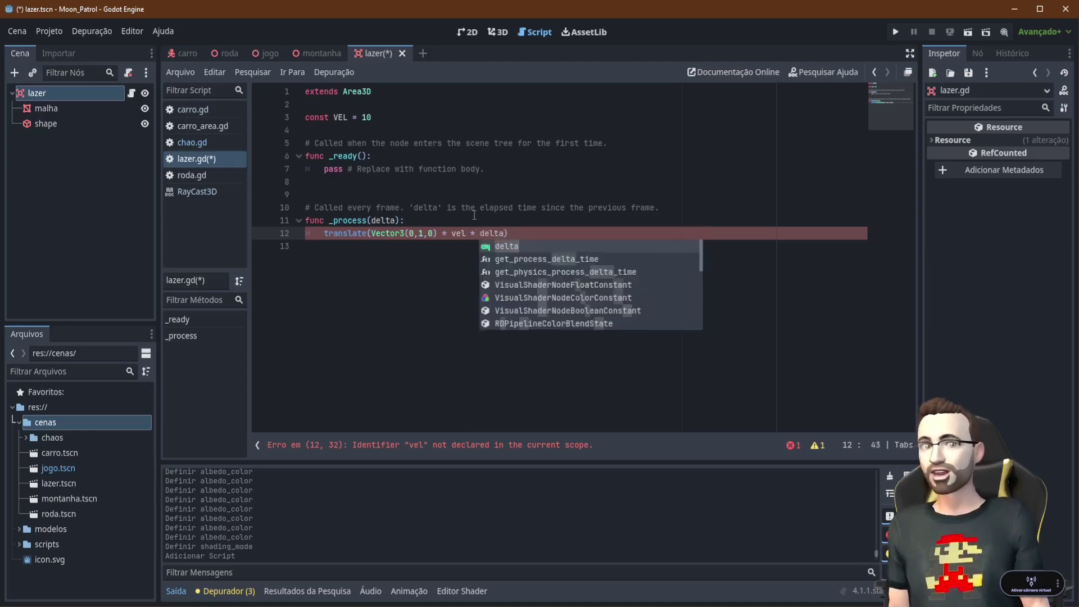
pyautogui.click(471, 232)
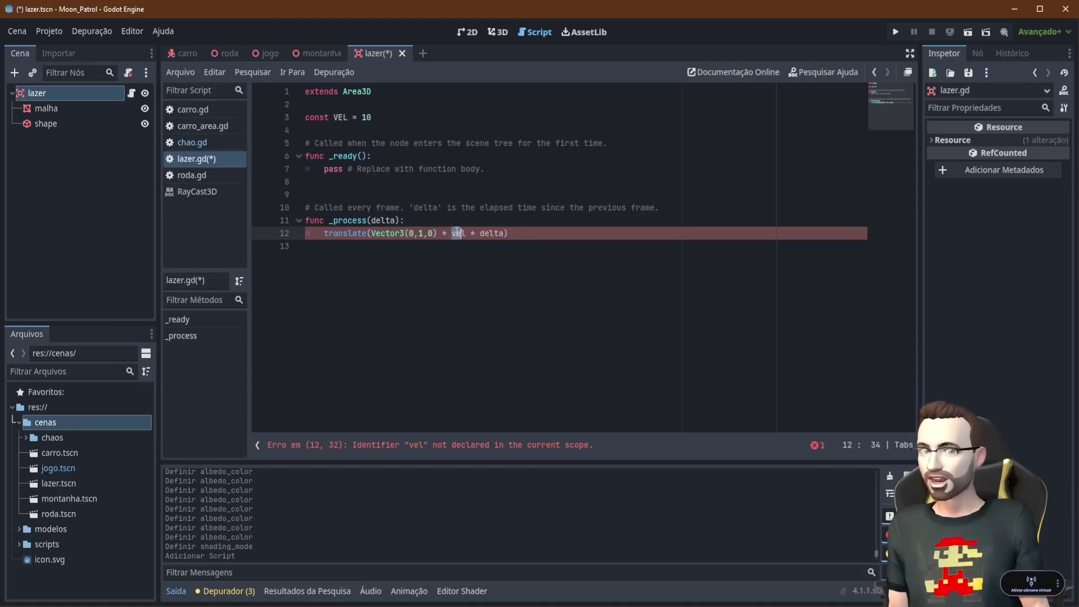
pyautogui.doubleClick(341, 118)
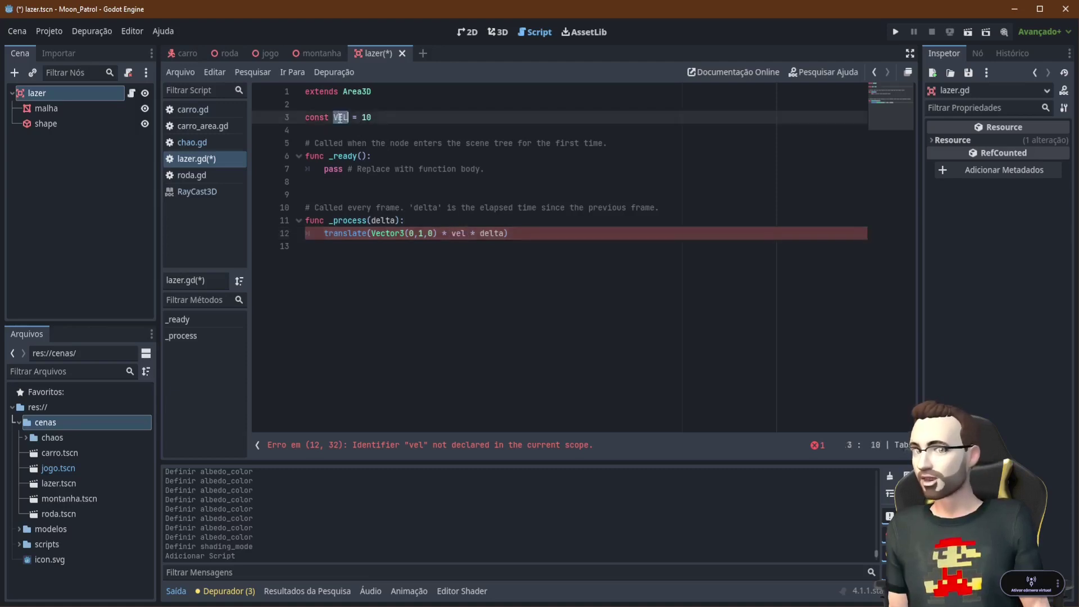
pyautogui.doubleClick(457, 233)
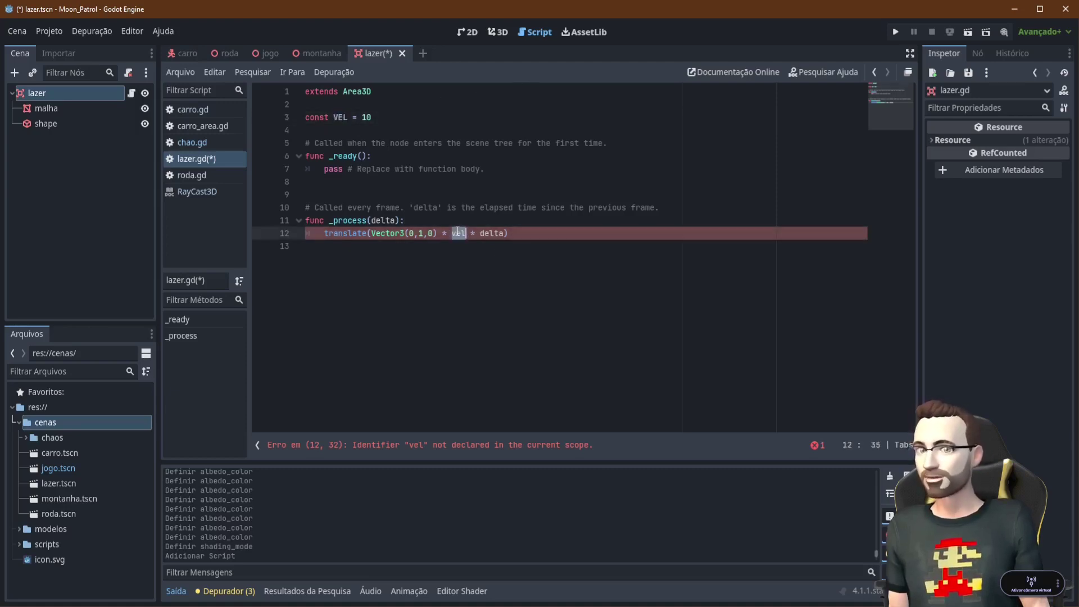
pyautogui.write('VEL')
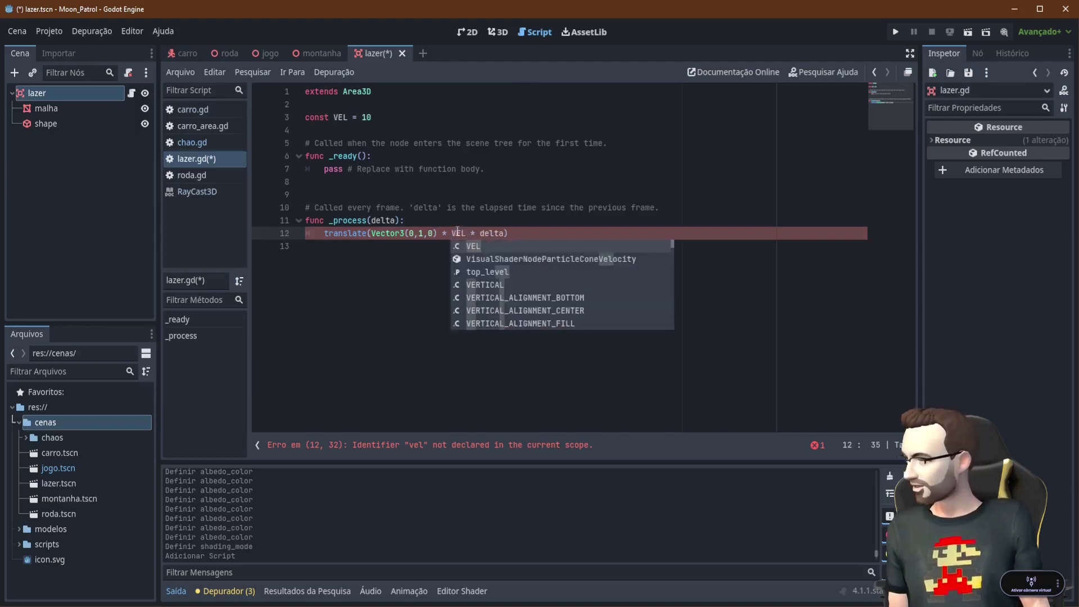
pyautogui.click(524, 230)
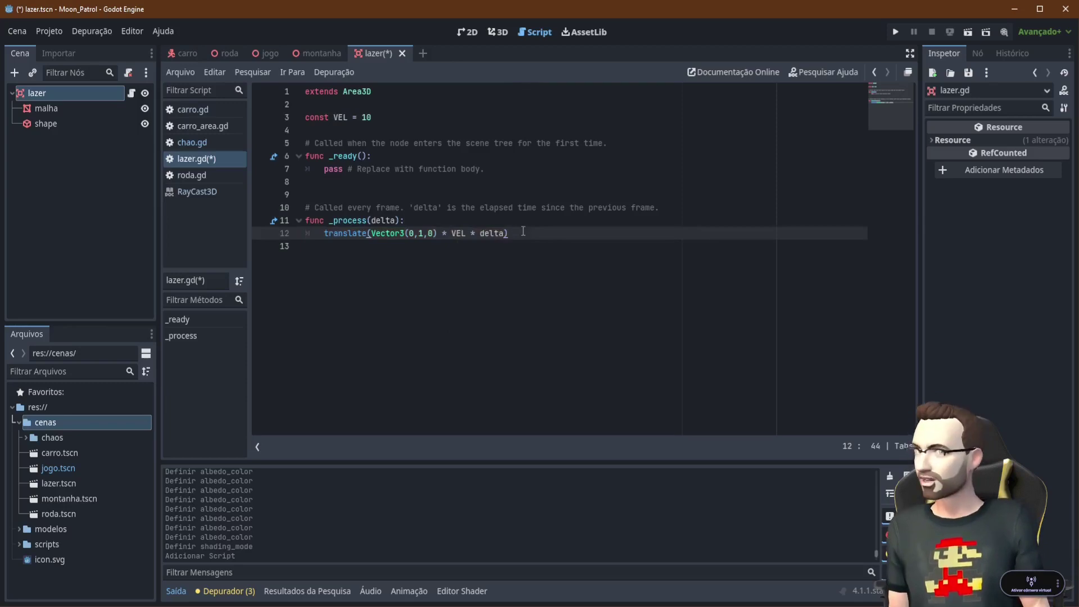
# Save lazer.gd and switch to the carro scene
pyautogui.hotkey('ctrl', 's')
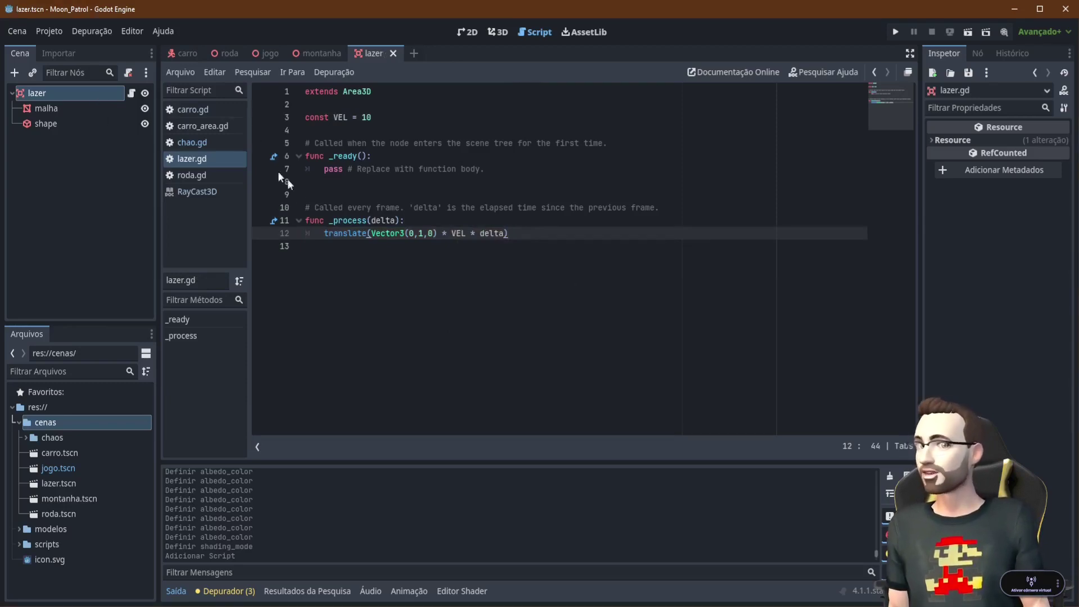
pyautogui.moveTo(323, 232); pyautogui.dragTo(526, 234)
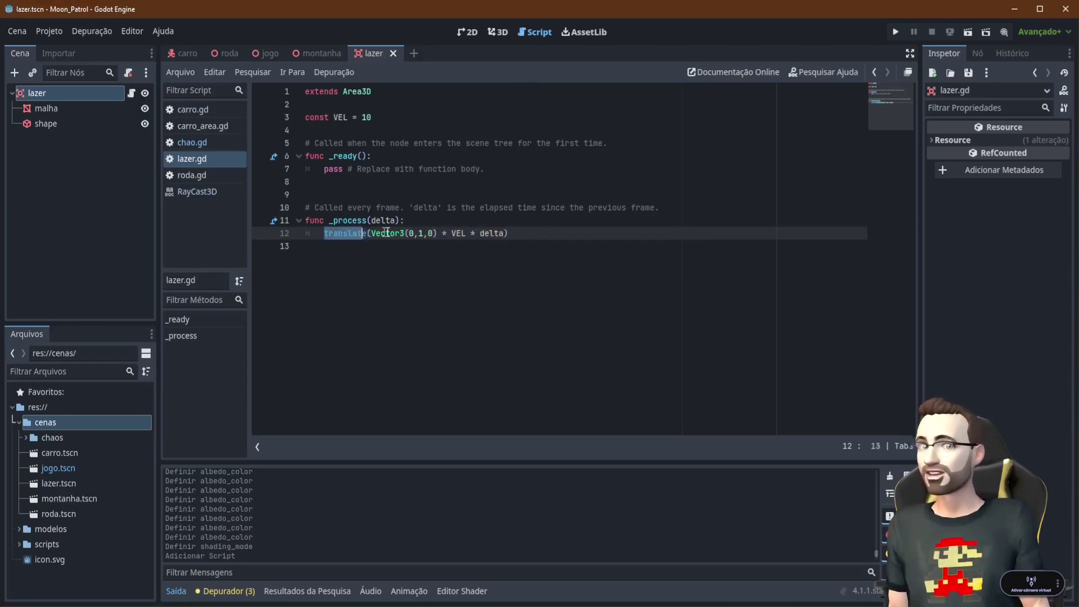
pyautogui.click(526, 235)
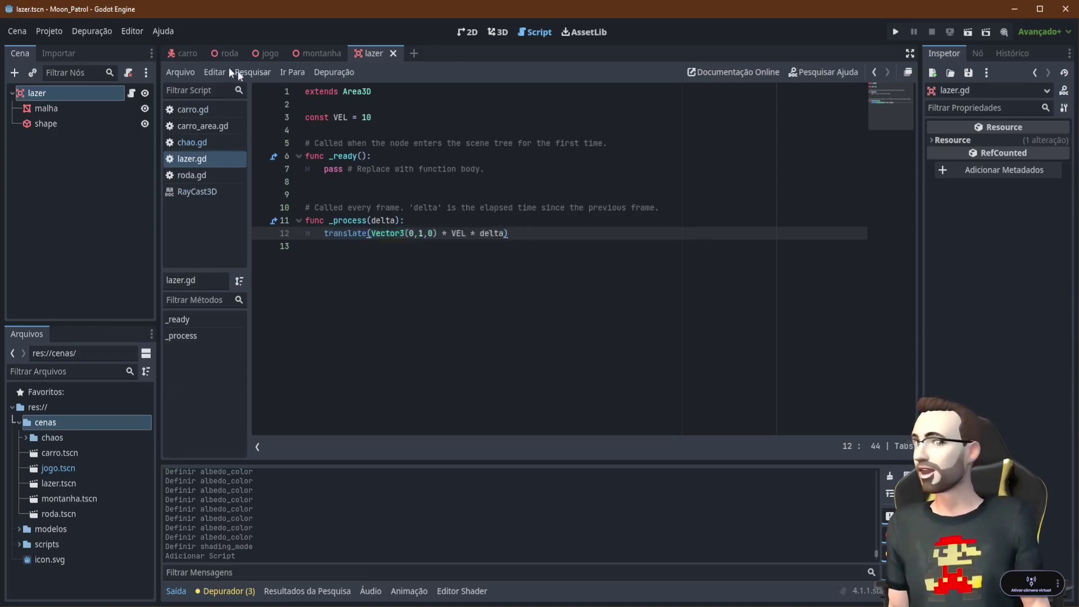
pyautogui.click(184, 53)
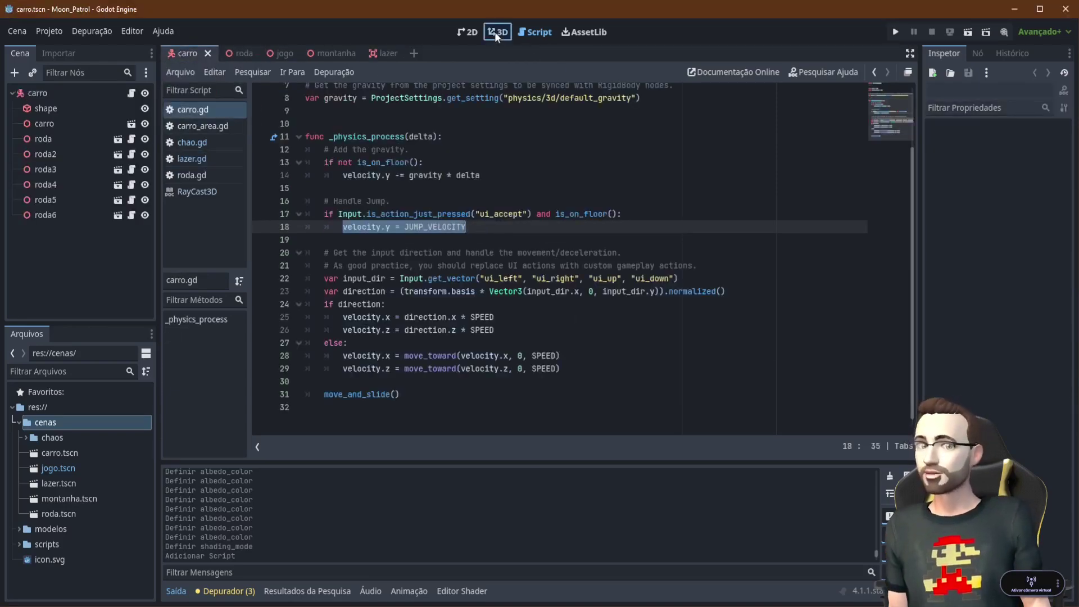
# Switch to the 3D workspace and orbit the top viewport to view the purple six-wheeled car
pyautogui.click(497, 32)
pyautogui.moveTo(597, 190)
pyautogui.mouseDown(button='middle')
pyautogui.moveTo(638, 163)
pyautogui.moveTo(565, 213)
pyautogui.mouseUp(button='middle')
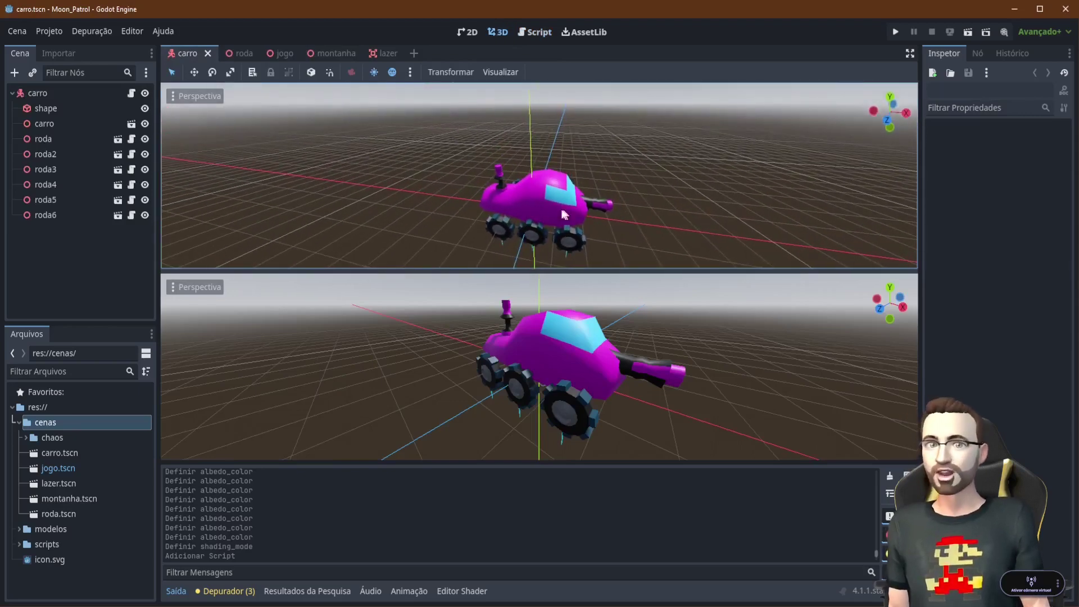
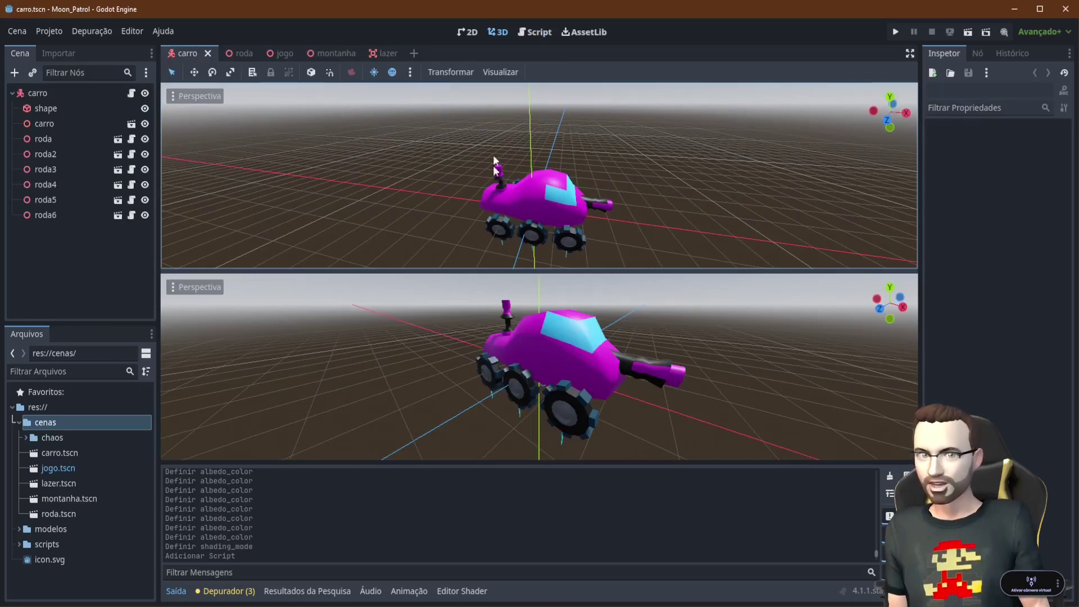
# Add a Marker3D child to carro and move it onto the top of the car's rear post
pyautogui.rightClick(45, 92)
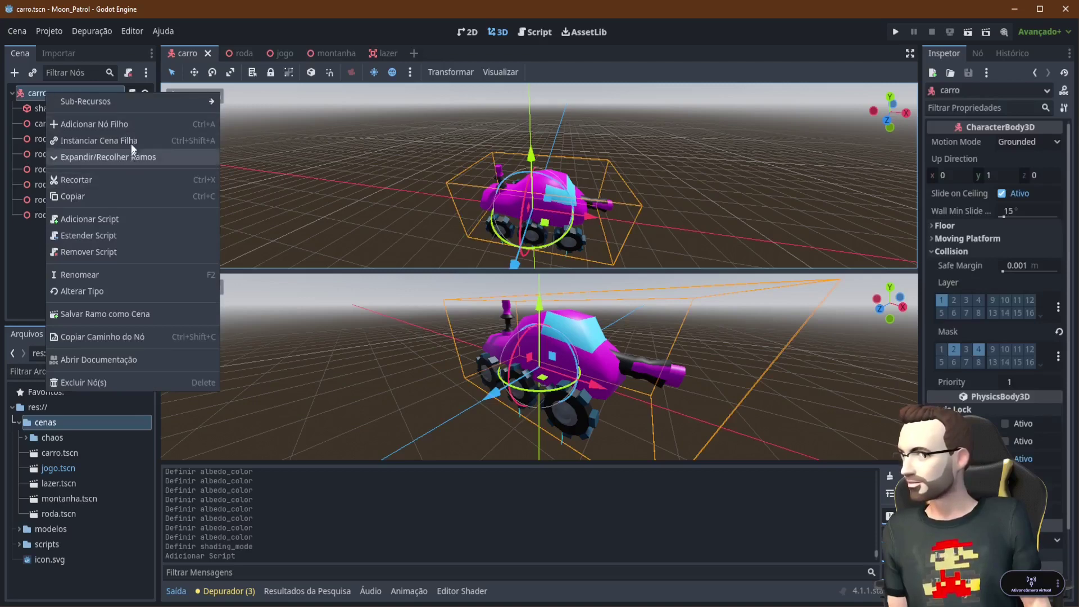
pyautogui.click(141, 121)
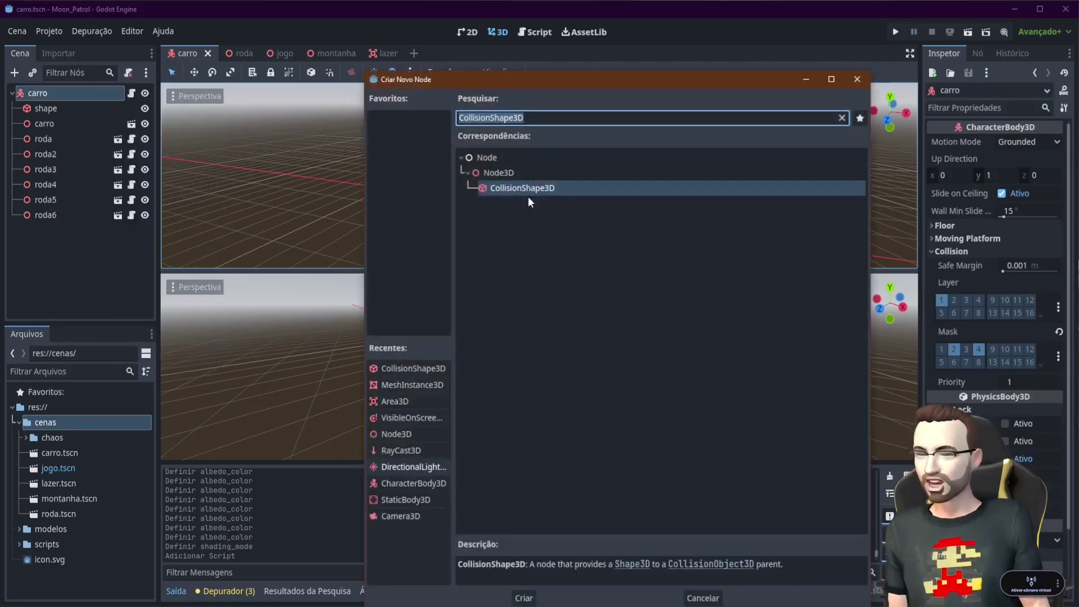
pyautogui.write('mark')
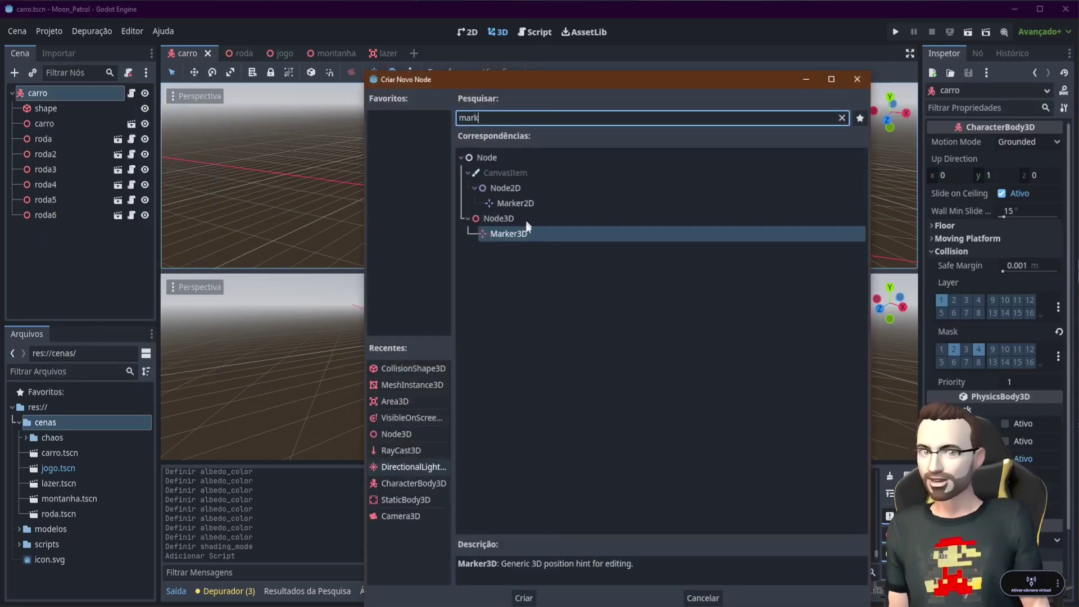
pyautogui.doubleClick(508, 233)
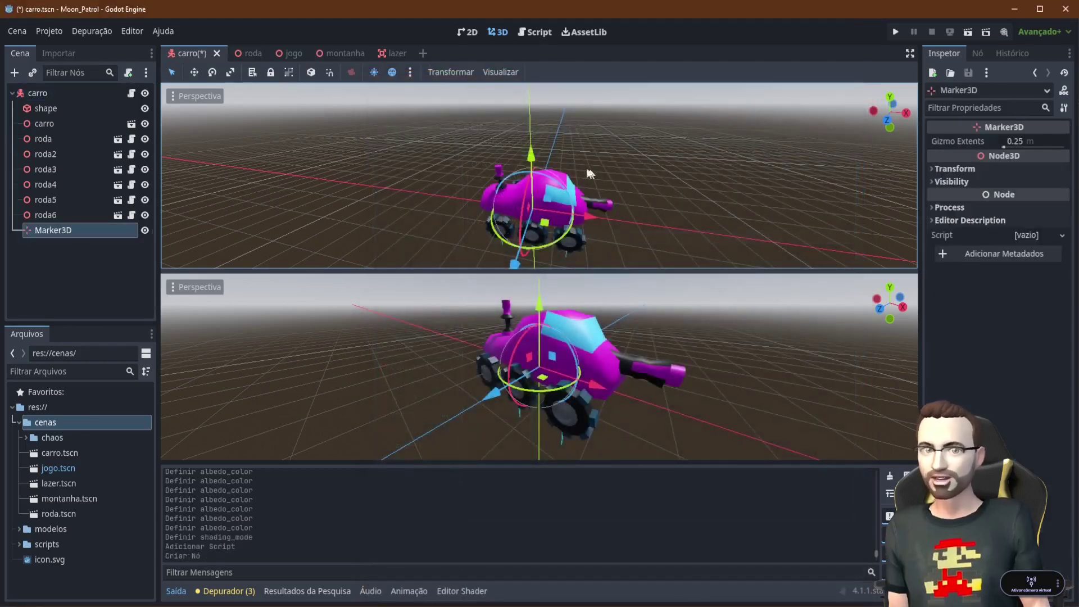
pyautogui.moveTo(530, 155); pyautogui.dragTo(535, 99)
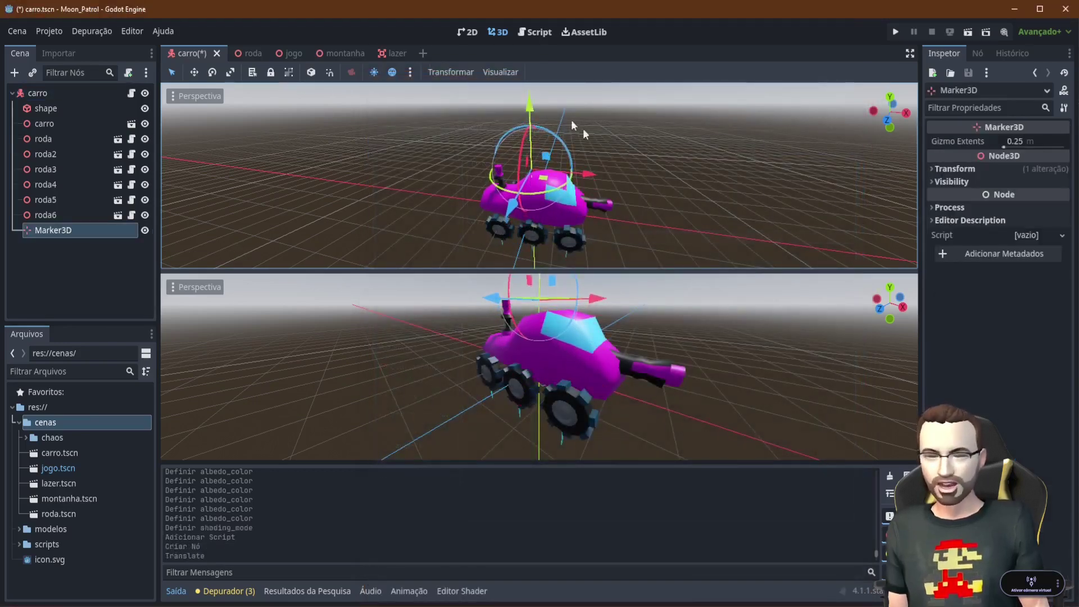
pyautogui.press('KP_1')
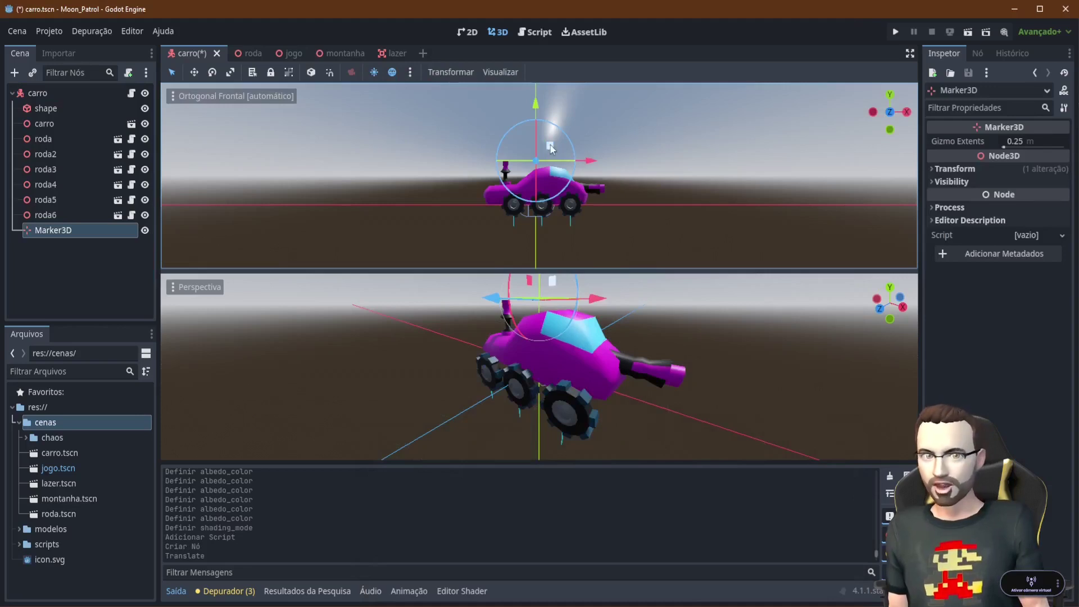
pyautogui.moveTo(591, 165); pyautogui.dragTo(509, 145)
pyautogui.click(783, 210)
pyautogui.scroll(3, 646, 161)
pyautogui.moveTo(646, 162); pyautogui.dragTo(588, 191, button='middle')
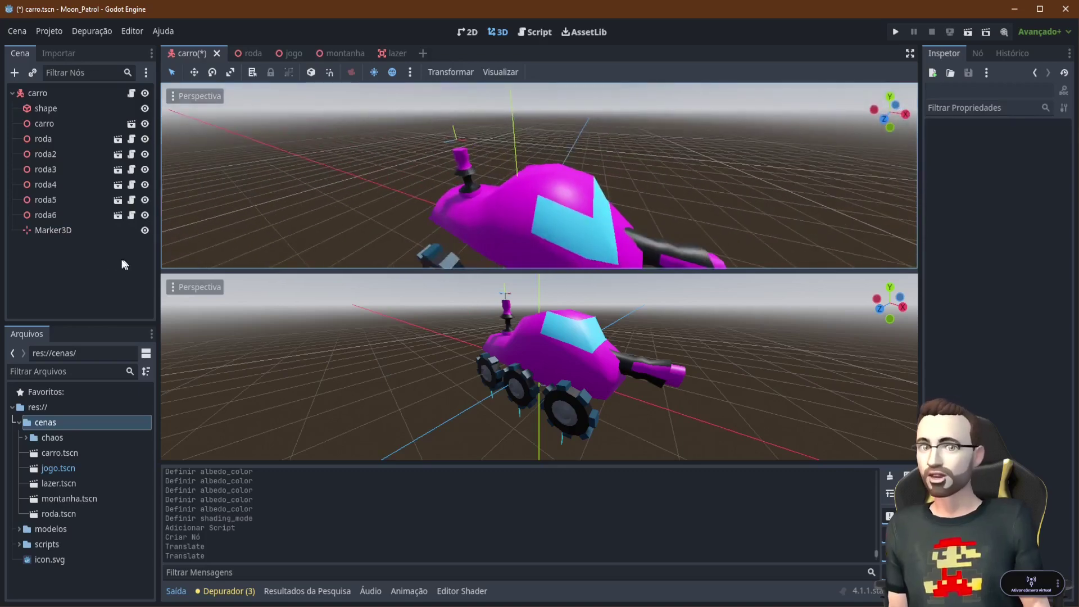
# Rename the marker to canhao_lazer and save carro.tscn
pyautogui.doubleClick(64, 230)
pyautogui.write('canha')
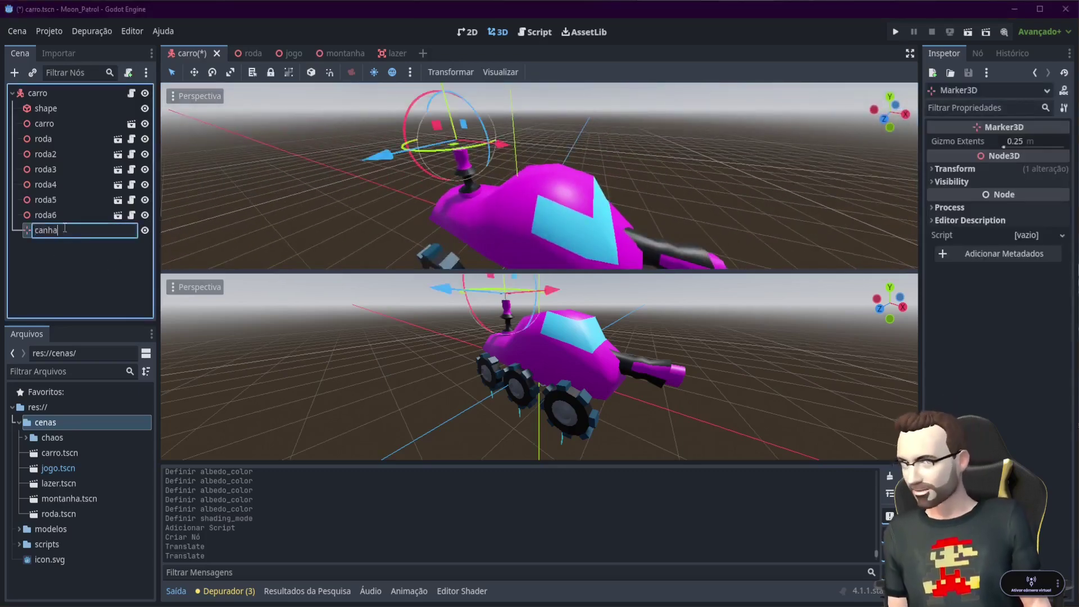
pyautogui.write('o_la')
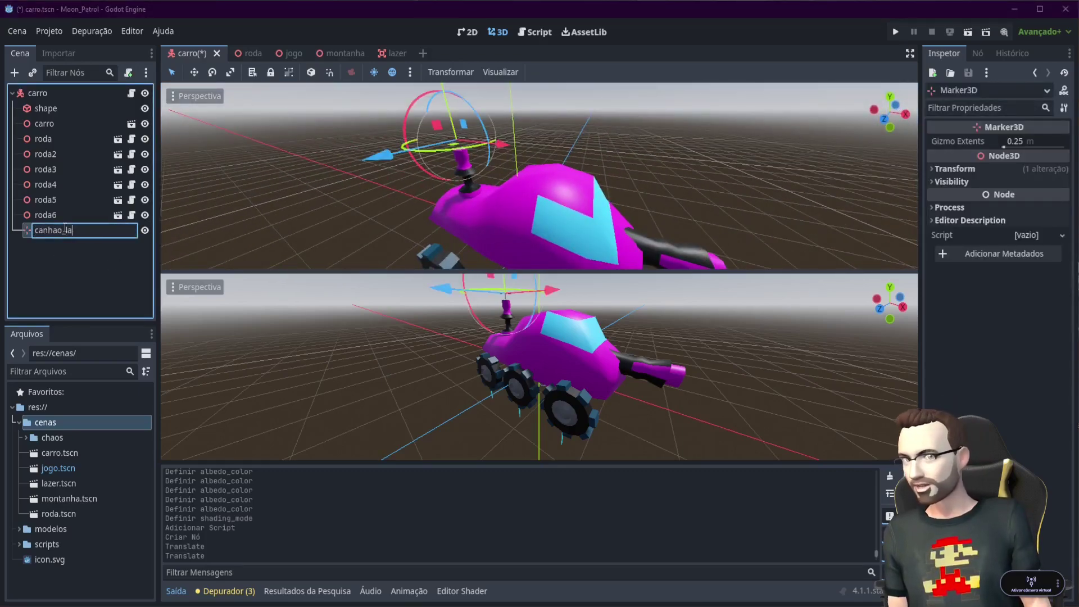
pyautogui.write('zer')
pyautogui.press('Return')
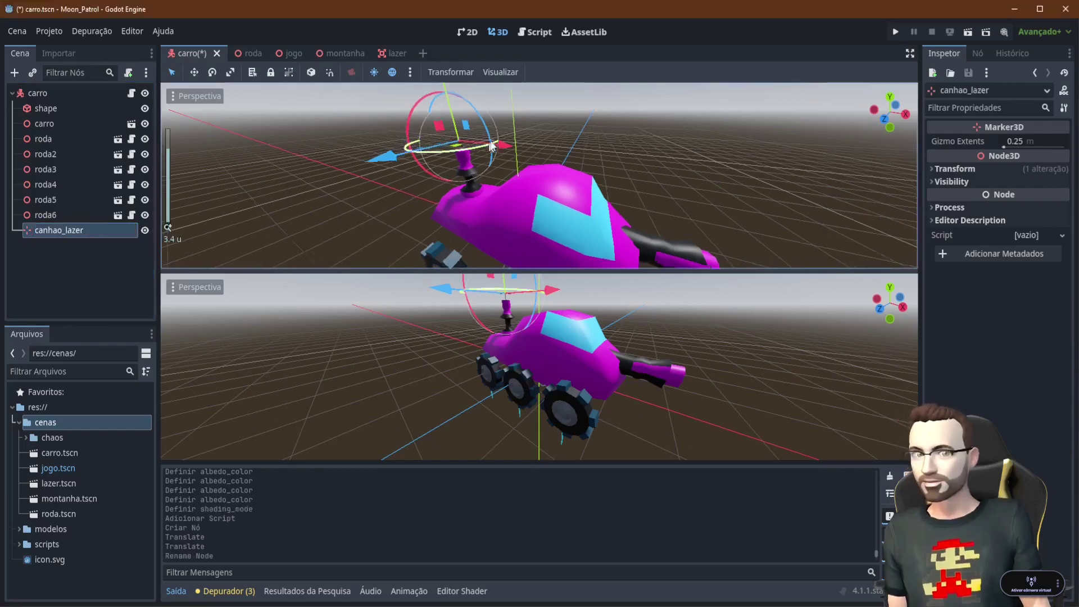
pyautogui.click(609, 153)
pyautogui.moveTo(245, 167)
pyautogui.mouseDown(button='middle')
pyautogui.moveTo(608, 153)
pyautogui.moveTo(800, 174)
pyautogui.mouseUp(button='middle')
pyautogui.scroll(3, 497, 164)
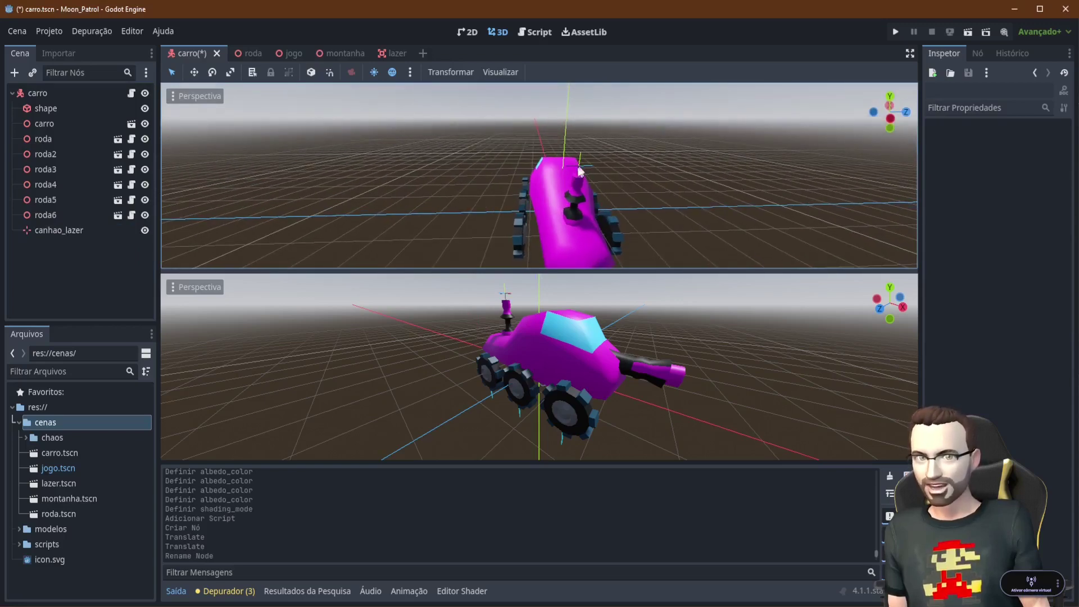
pyautogui.moveTo(743, 202)
pyautogui.mouseDown(button='middle')
pyautogui.moveTo(595, 157)
pyautogui.moveTo(506, 163)
pyautogui.mouseUp(button='middle')
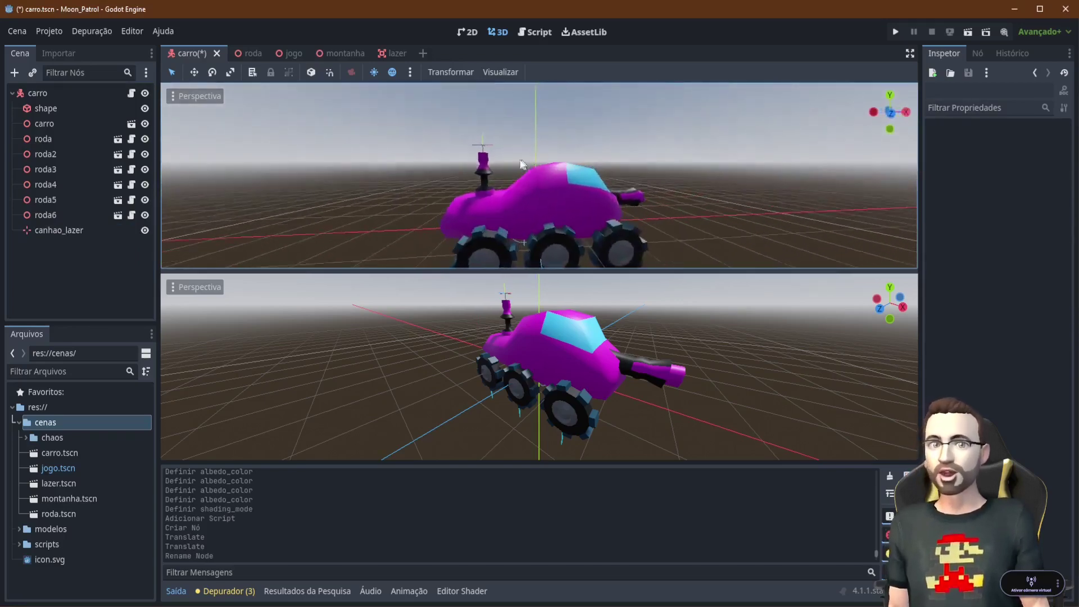
pyautogui.hotkey('ctrl', 's')
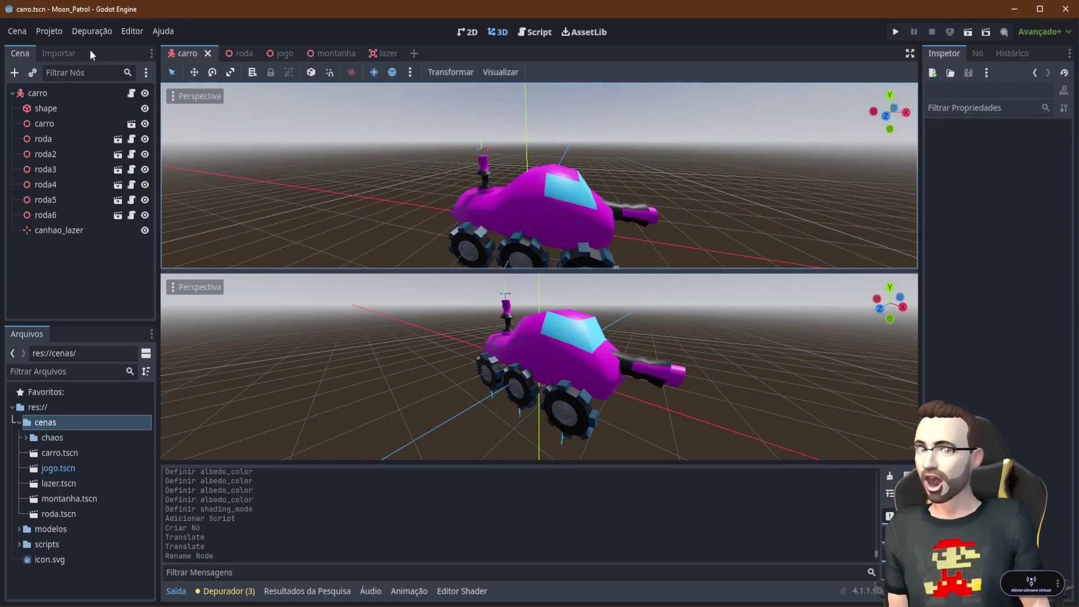
# Create a tiro input action in the Input Map bound to the physical Ctrl key
pyautogui.click(44, 31)
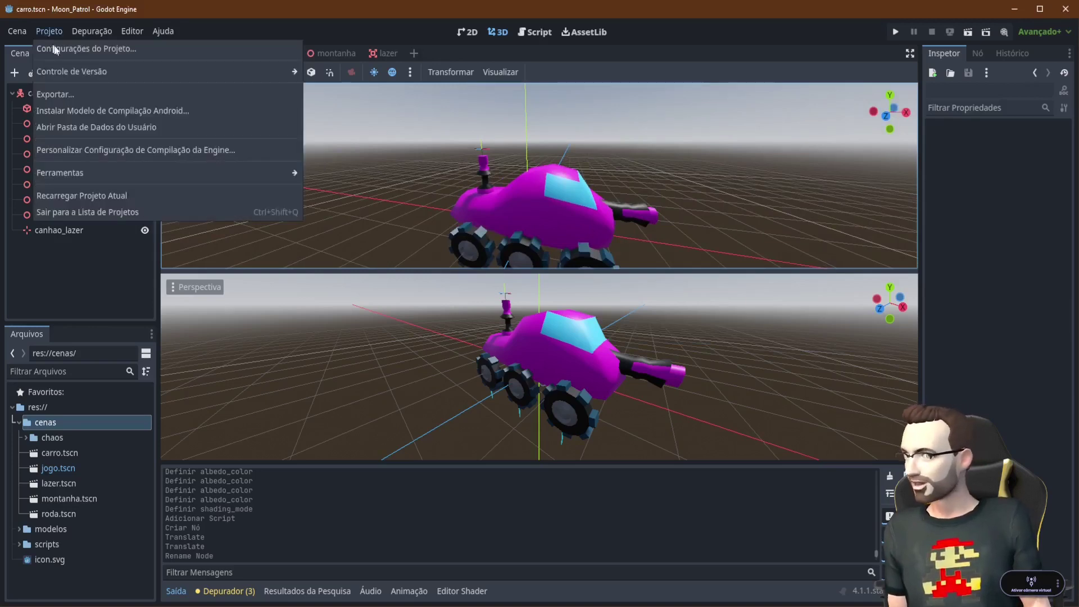
pyautogui.click(55, 50)
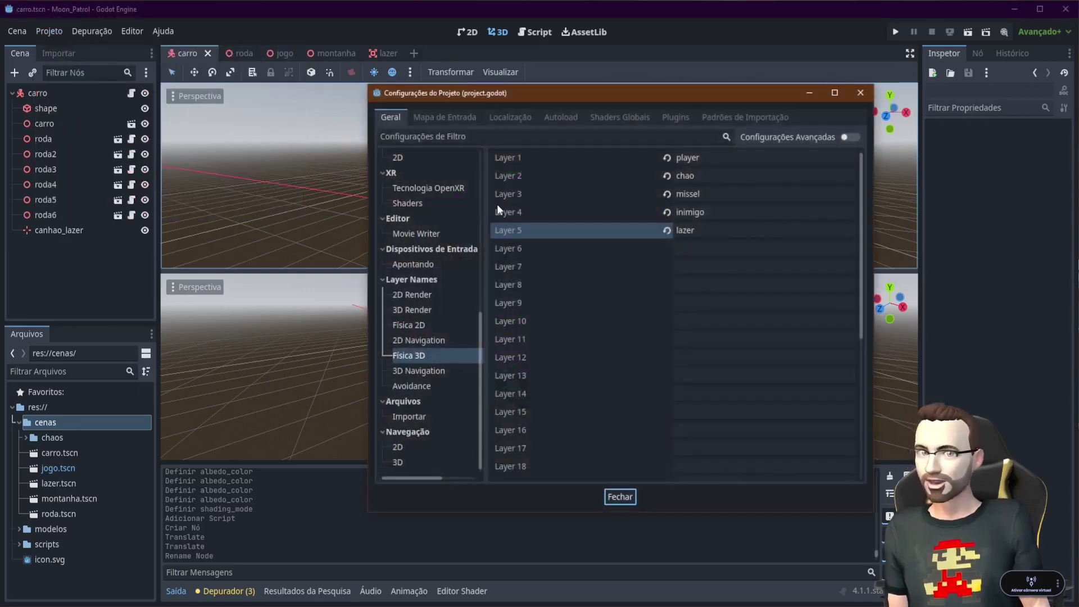
pyautogui.click(445, 116)
pyautogui.click(500, 157)
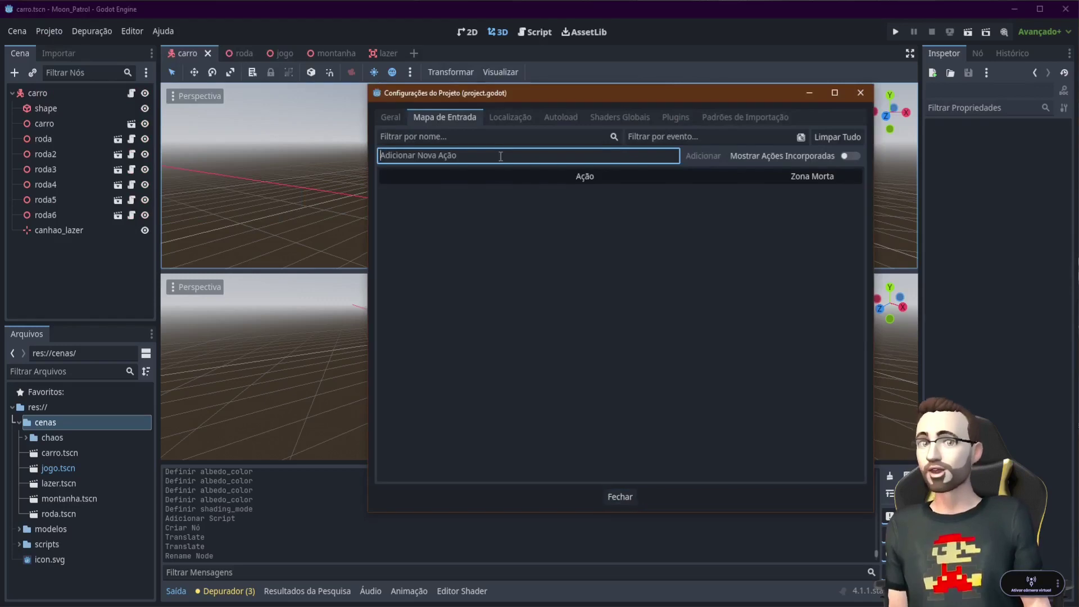
pyautogui.write('tiro')
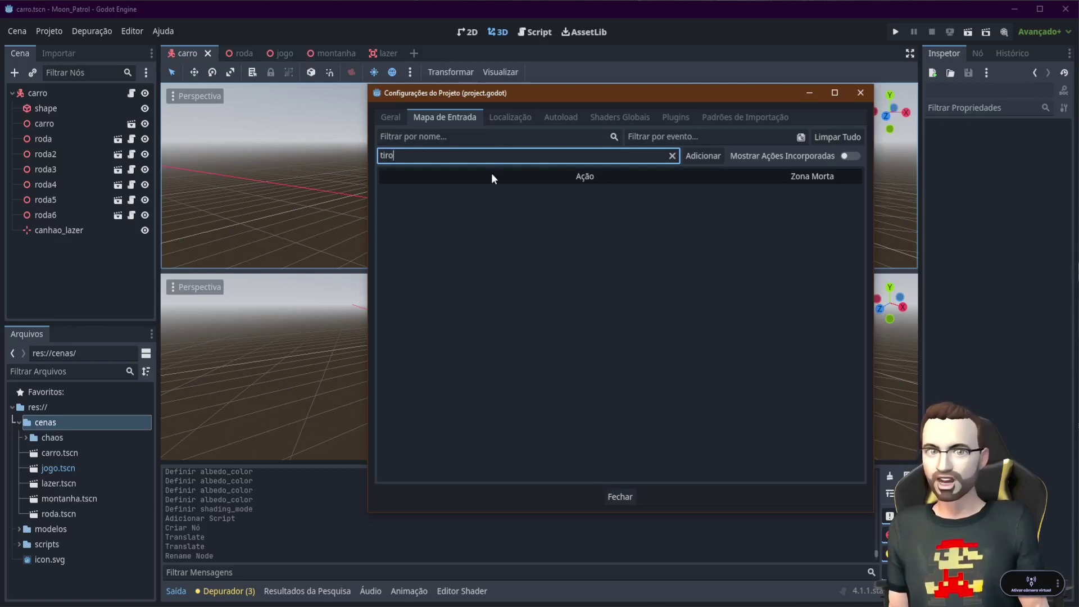
pyautogui.click(710, 156)
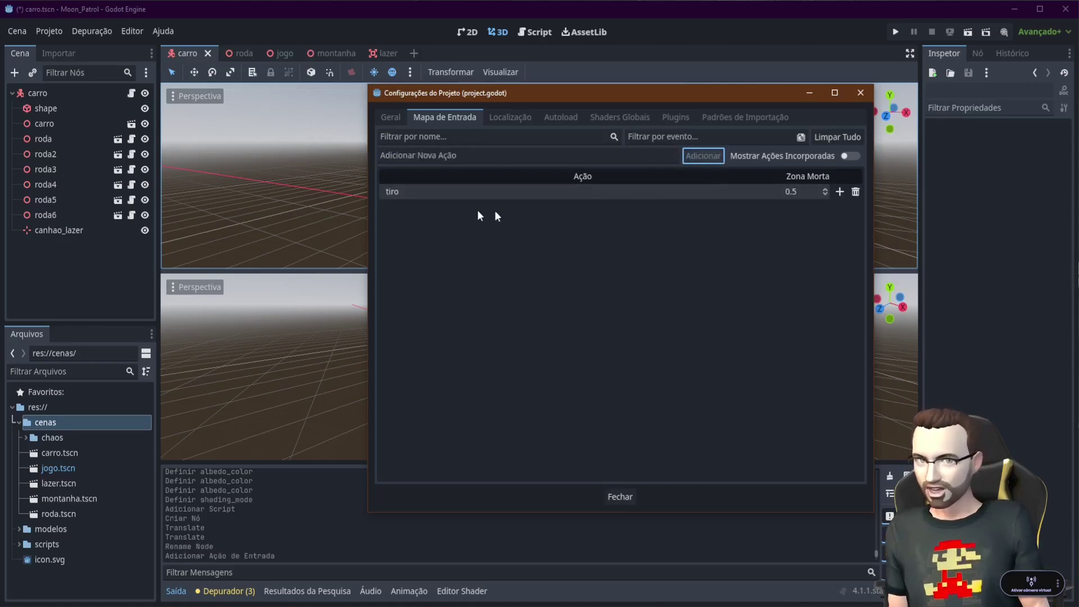
pyautogui.click(839, 192)
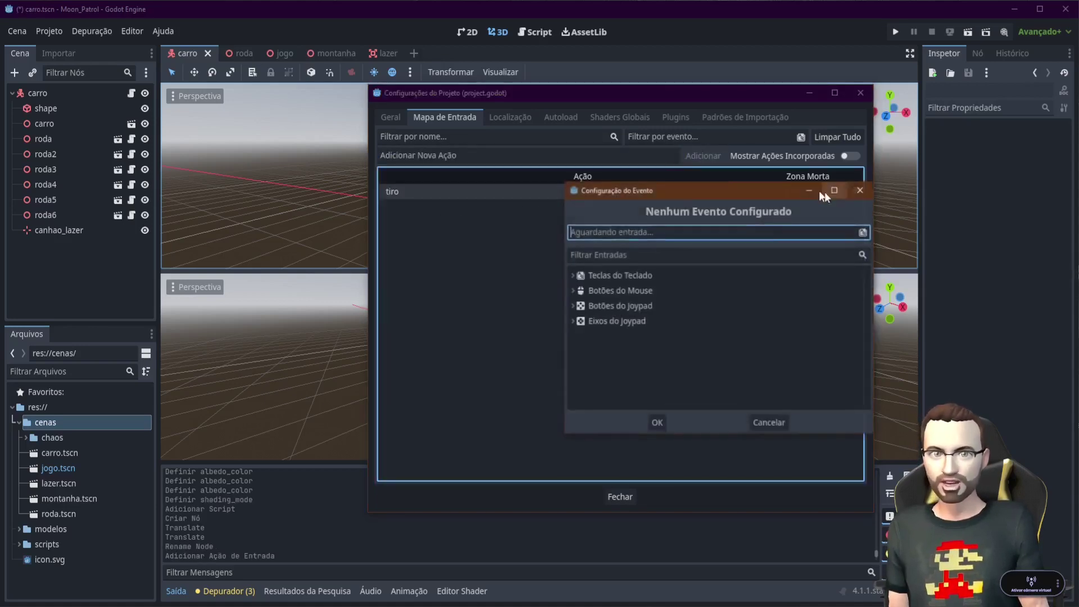
pyautogui.click(620, 232)
pyautogui.press('ctrl')
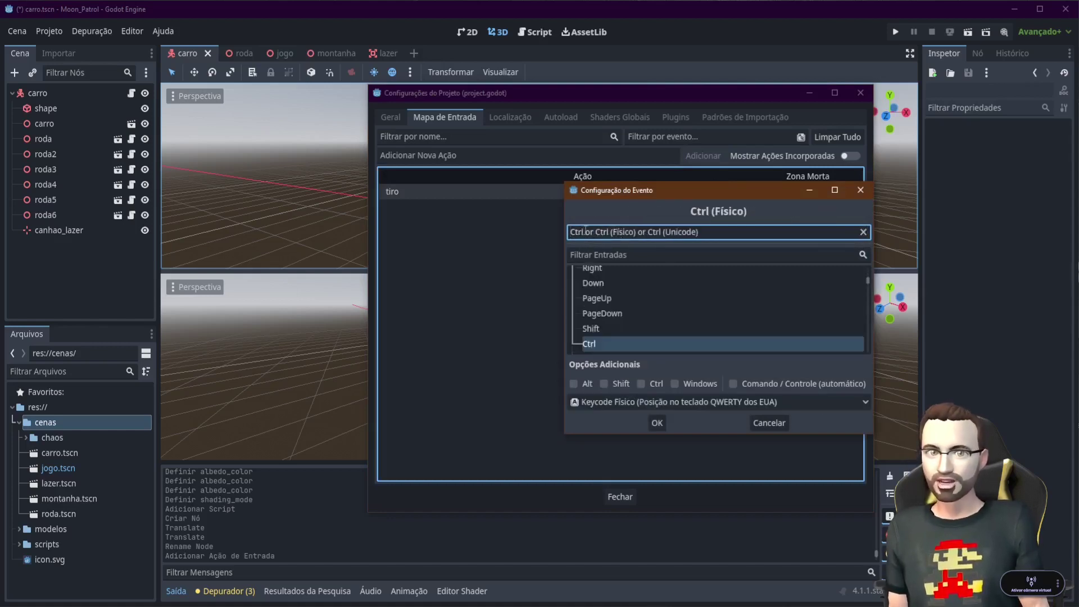
pyautogui.click(657, 422)
# Bind joypad button 0 as a second input for tiro
pyautogui.click(840, 193)
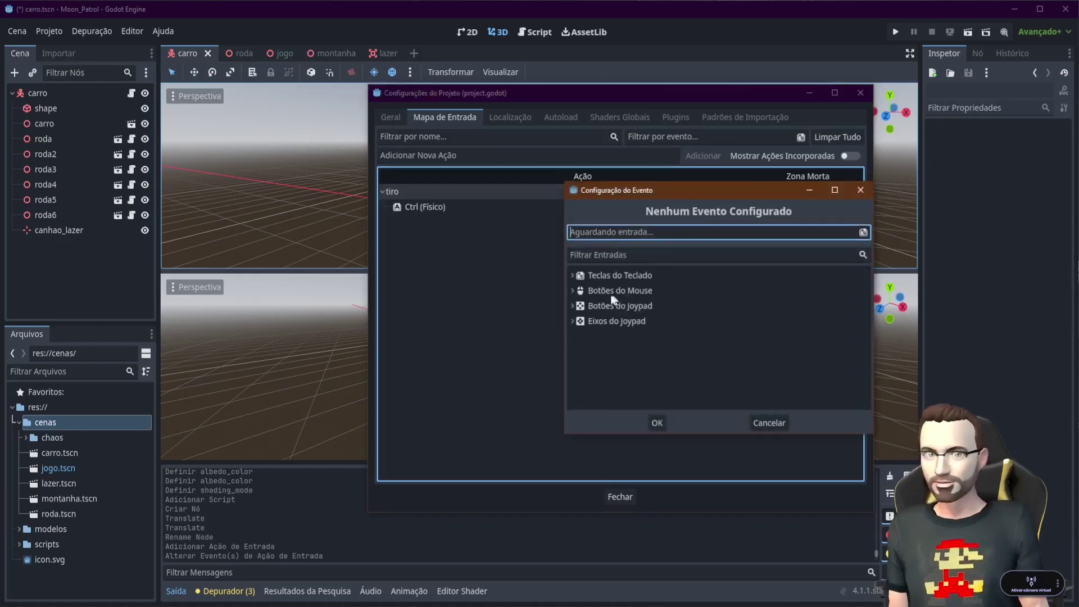
pyautogui.click(571, 306)
pyautogui.scroll(2, 650, 329)
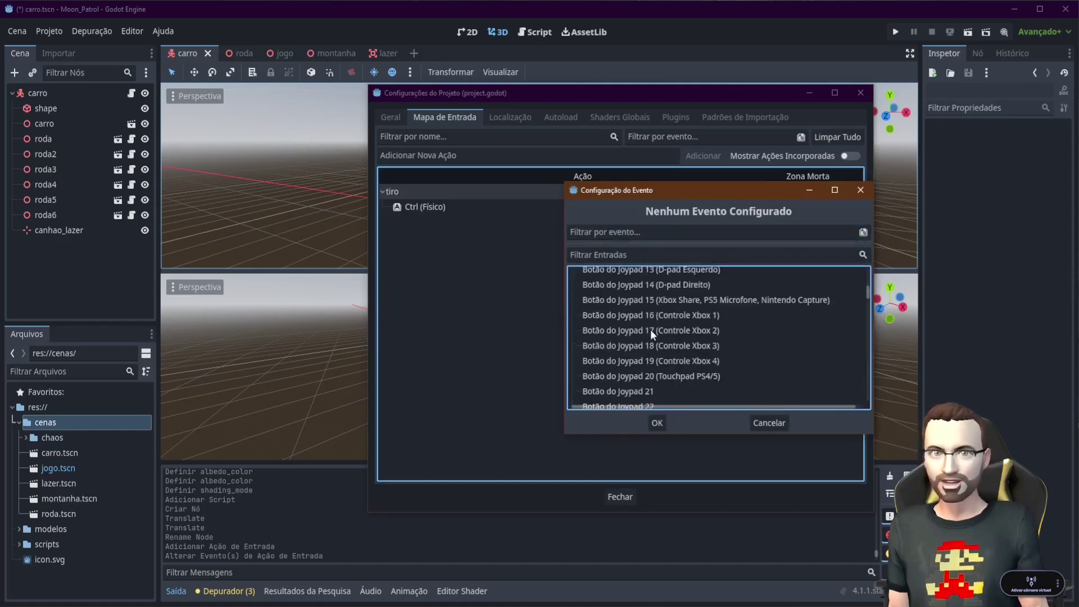
pyautogui.scroll(3, 649, 330)
pyautogui.scroll(2, 649, 329)
pyautogui.scroll(1, 650, 329)
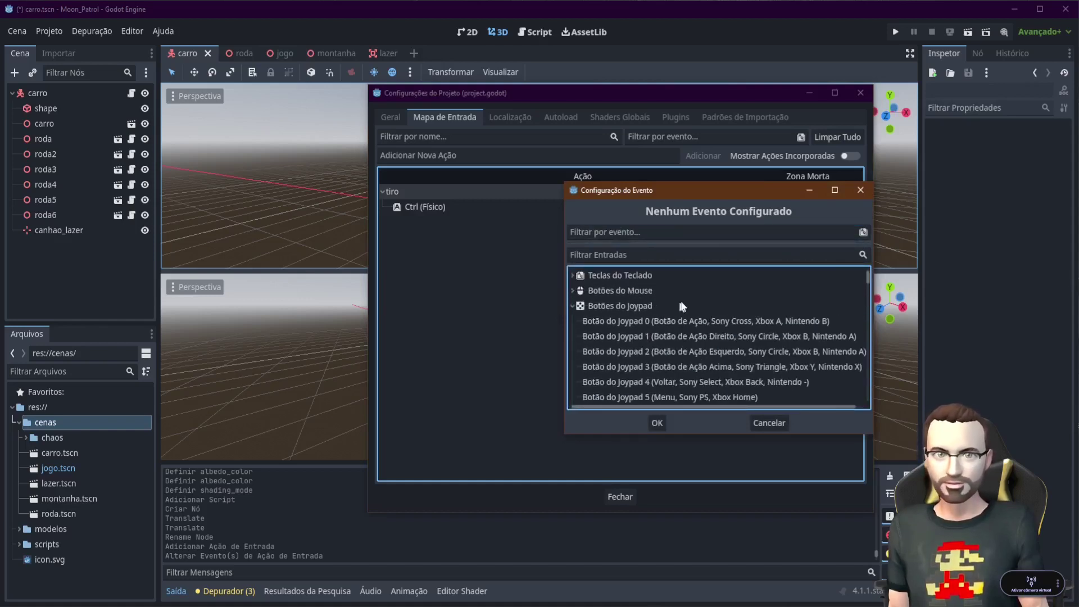
pyautogui.click(762, 321)
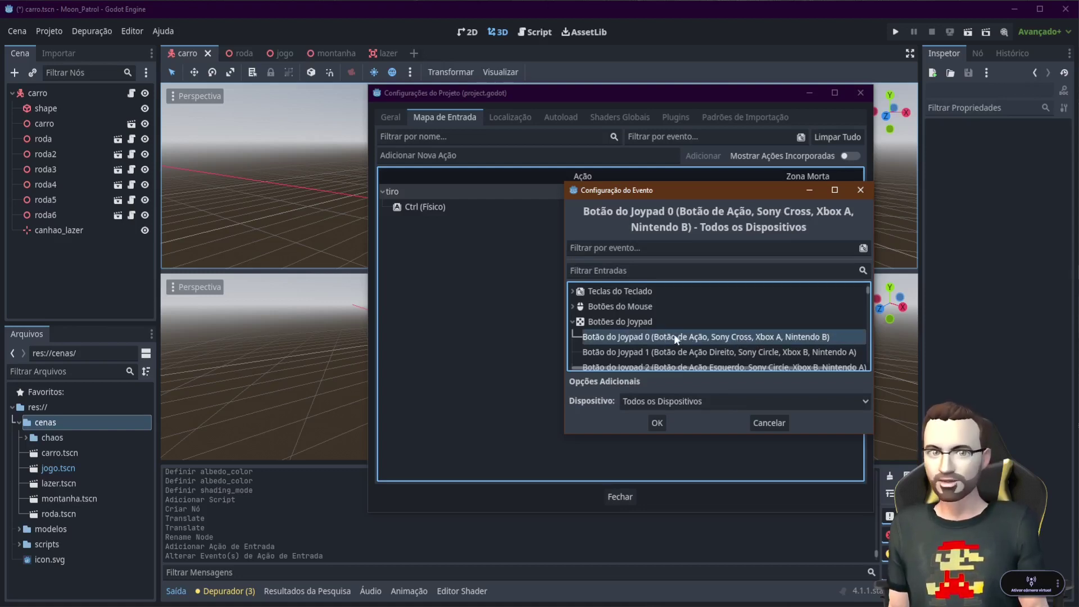
pyautogui.click(657, 423)
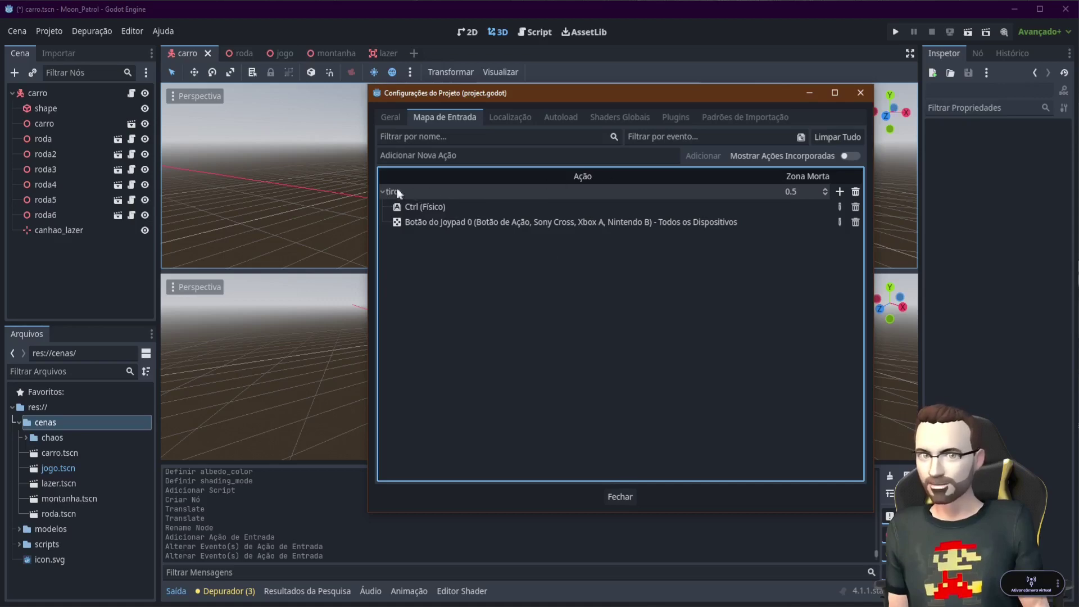
# In carro.gd, call dispara() when Input.is_action_just_pressed("tiro") is true, before move_and_slide()
pyautogui.click(627, 495)
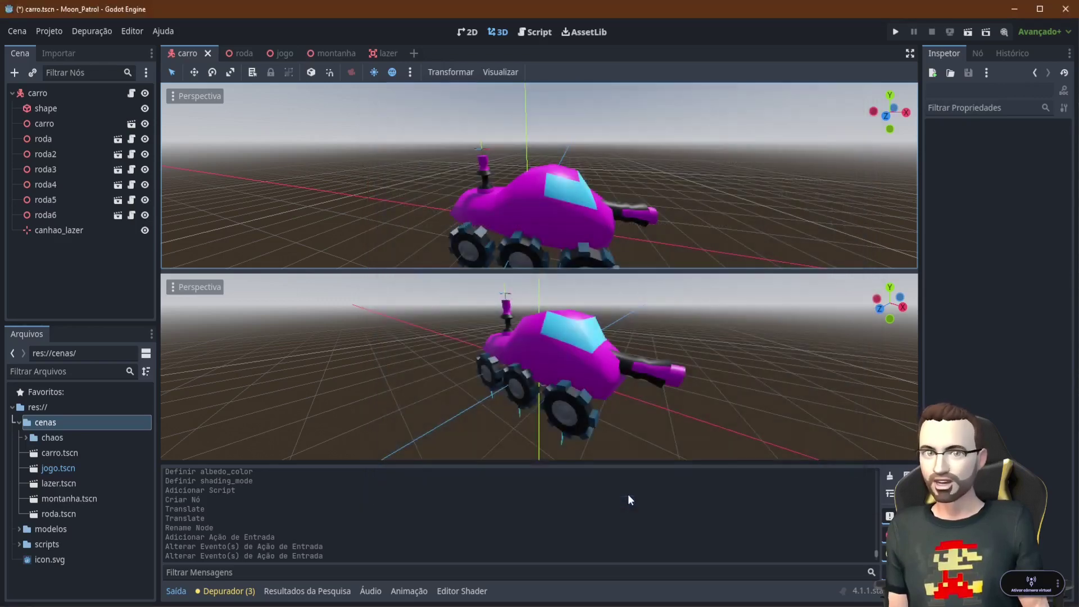
pyautogui.click(535, 32)
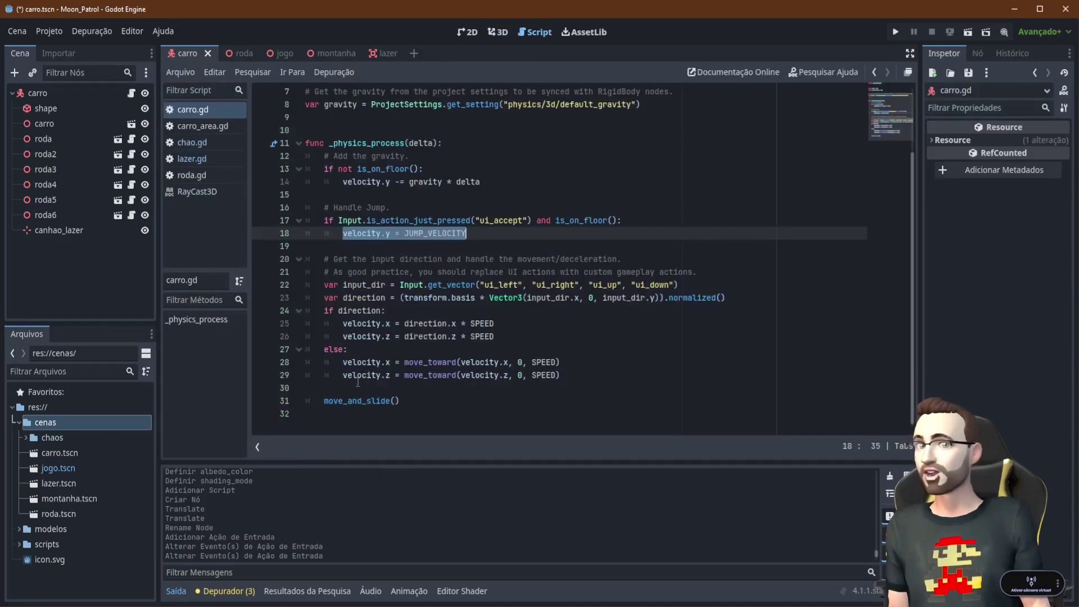
pyautogui.click(593, 375)
pyautogui.click(389, 383)
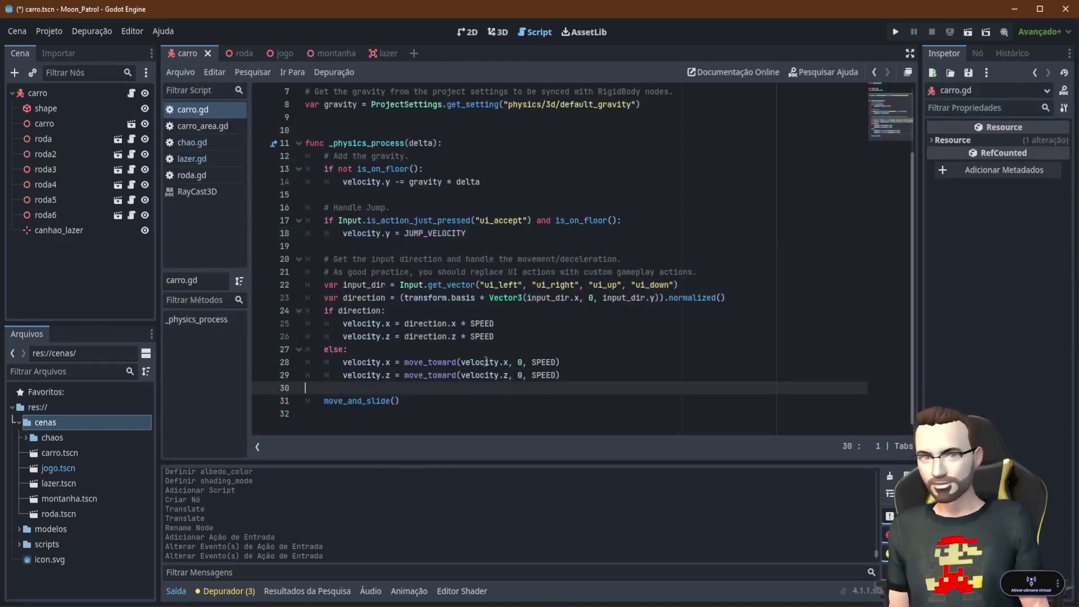
pyautogui.press('Return')
pyautogui.press('Return')
pyautogui.press('Up')
pyautogui.press('Tab')
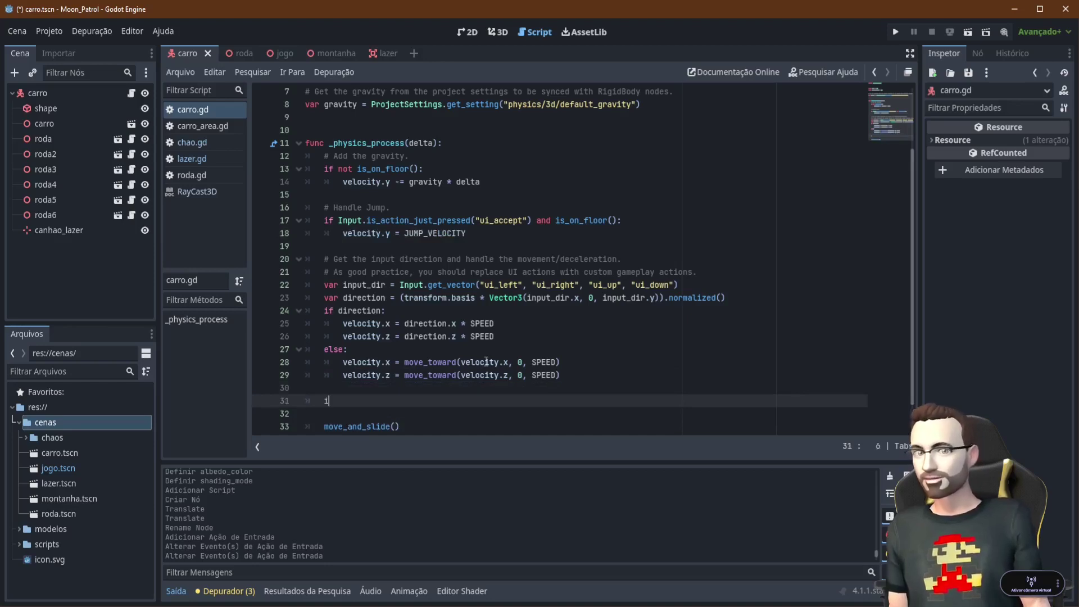
pyautogui.write('f In')
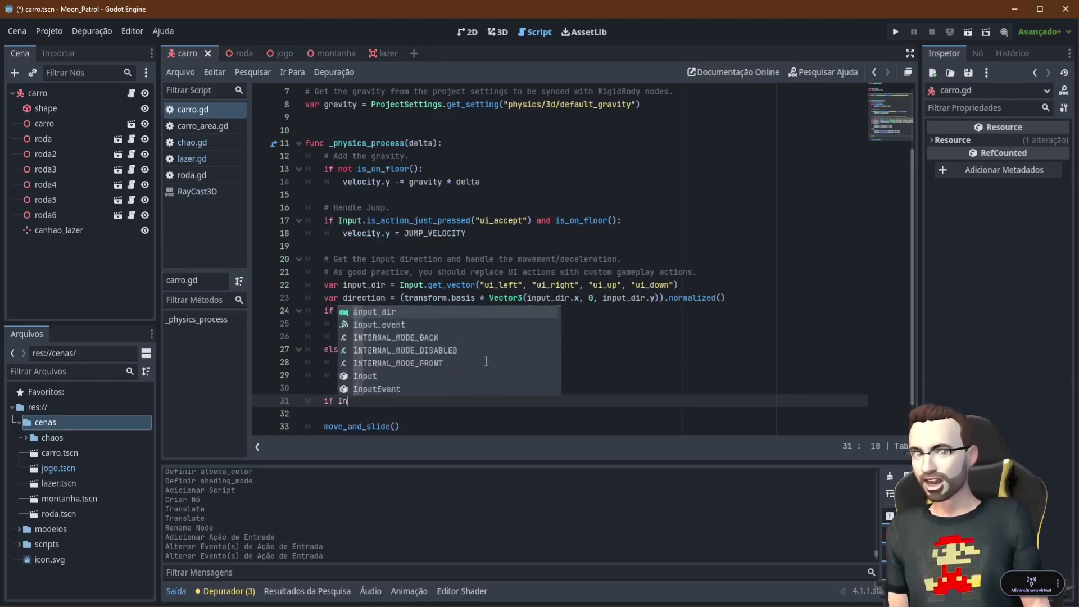
pyautogui.write('pout')
pyautogui.press('BackSpace')
pyautogui.press('BackSpace')
pyautogui.press('BackSpace')
pyautogui.write('u')
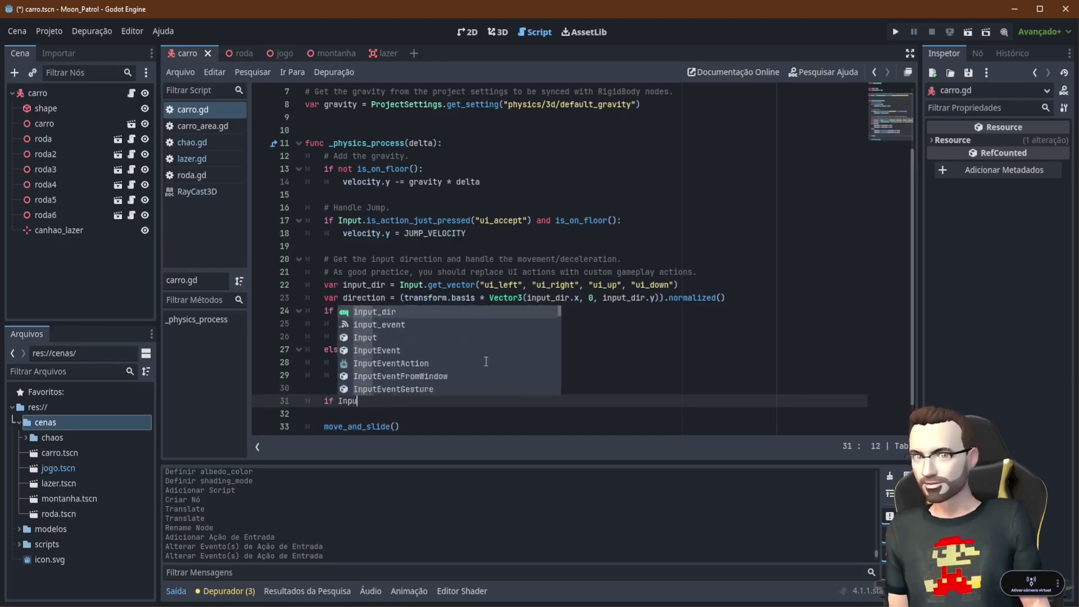
pyautogui.write('t.isac')
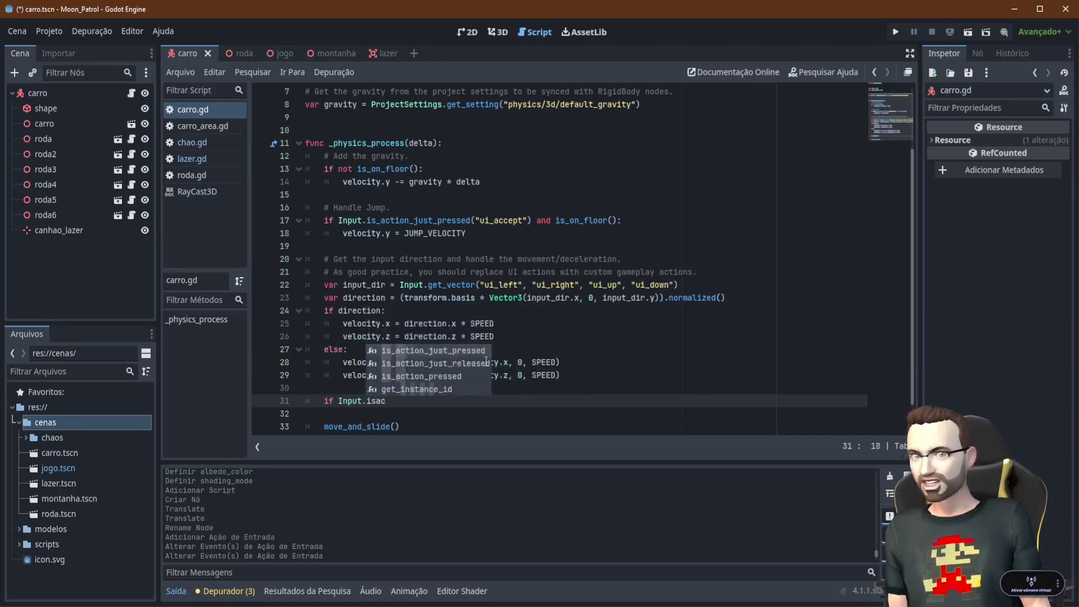
pyautogui.press('Return')
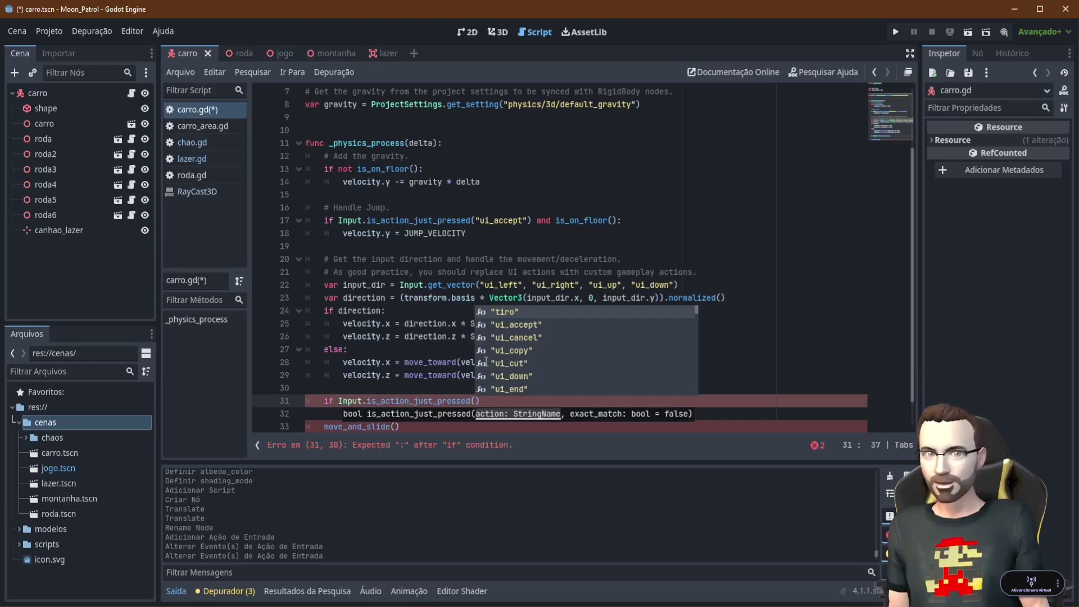
pyautogui.press('Return')
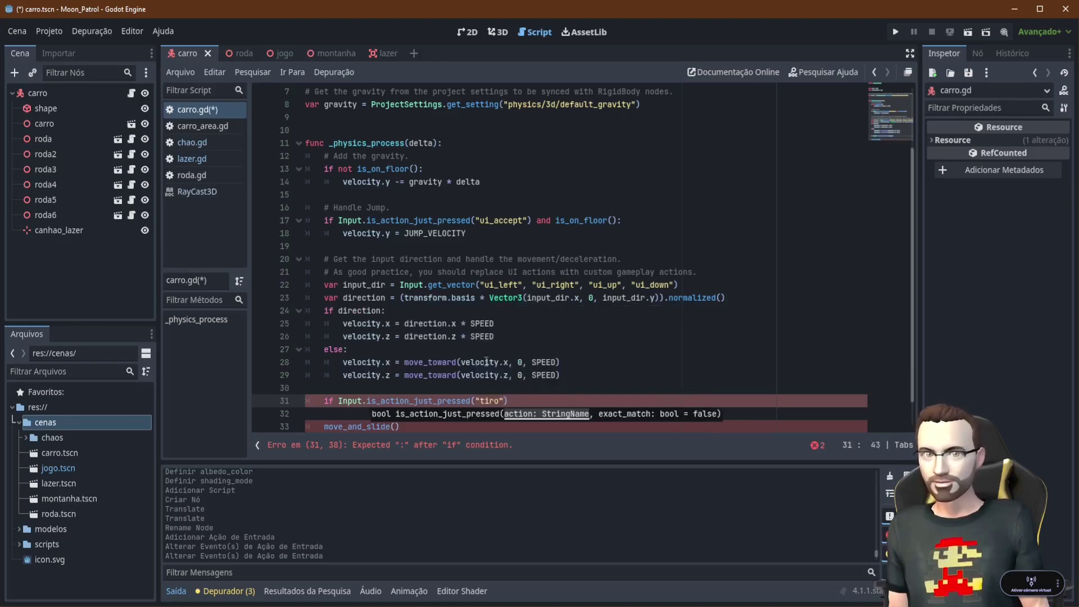
pyautogui.write(':')
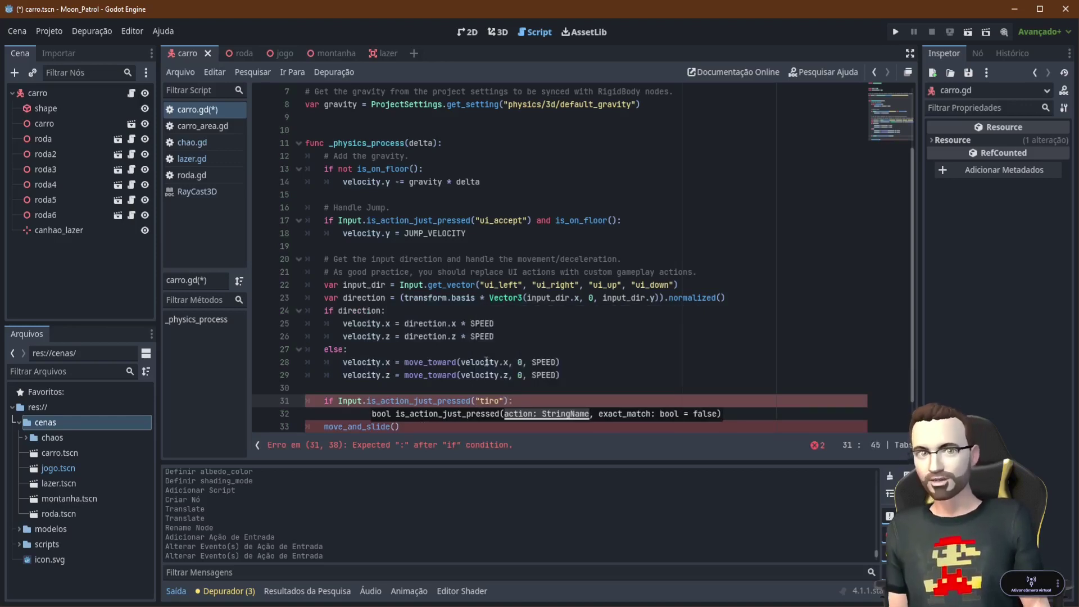
pyautogui.press('Return')
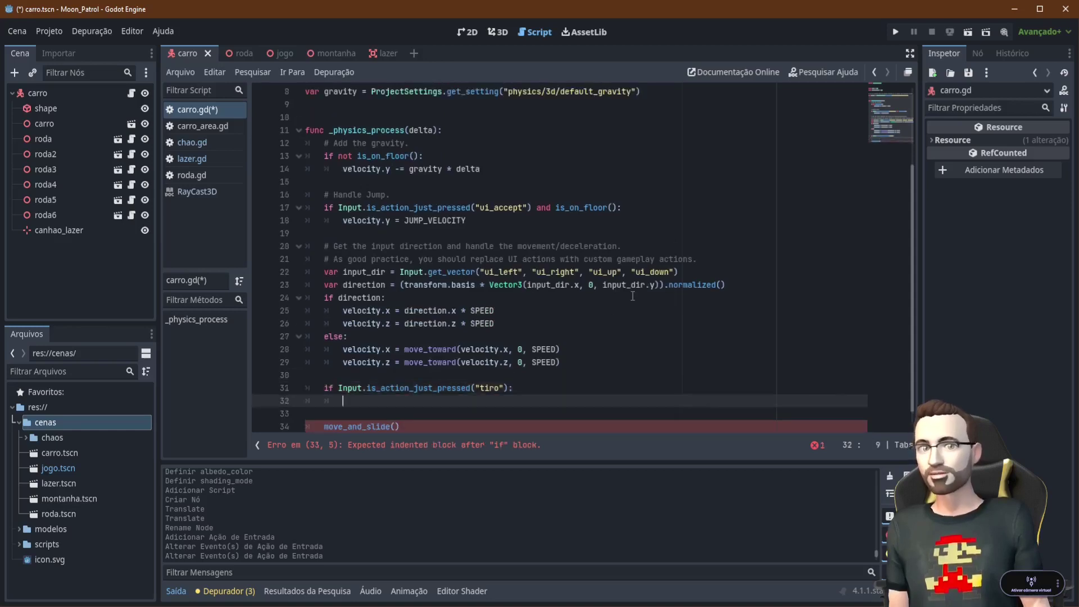
pyautogui.write('dispar')
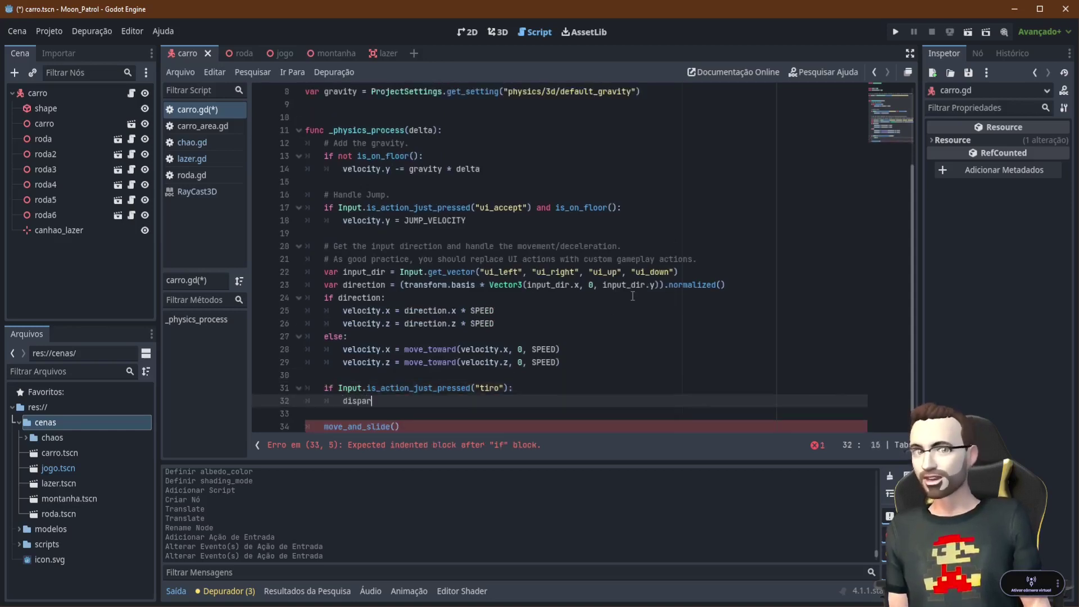
pyautogui.write('a()')
# Define an empty func dispara() with pass below move_and_slide() and save the script
pyautogui.scroll(-1, 343, 423)
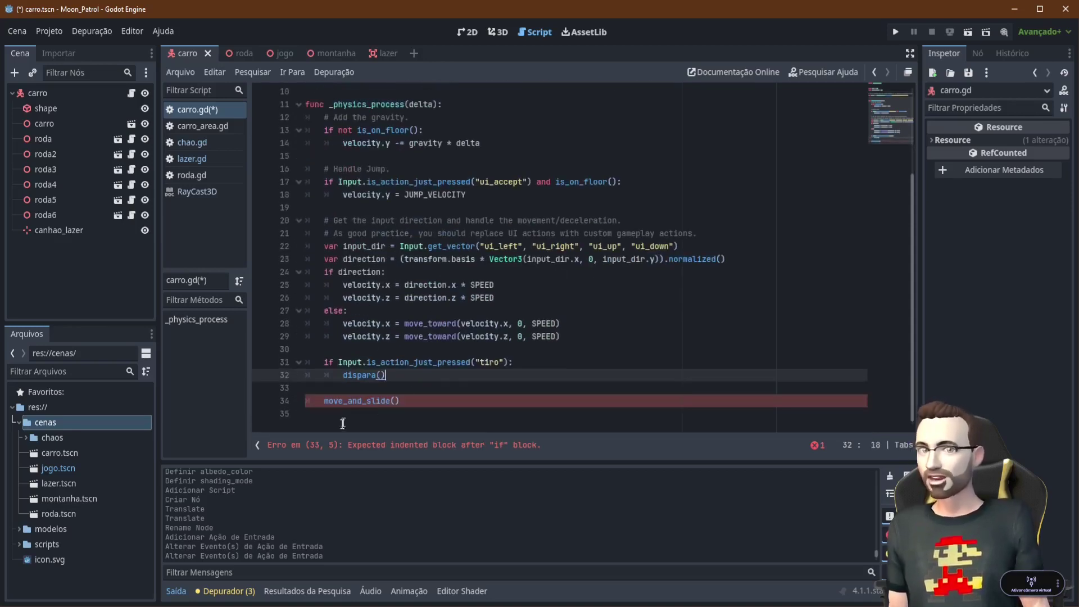
pyautogui.click(393, 422)
pyautogui.press('Return')
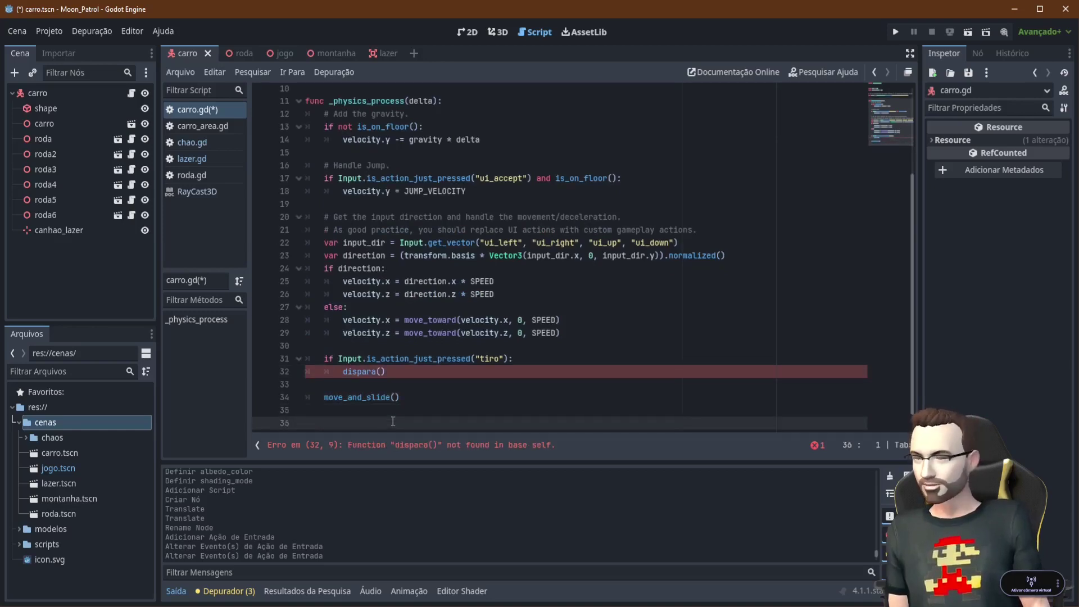
pyautogui.write('func dispara')
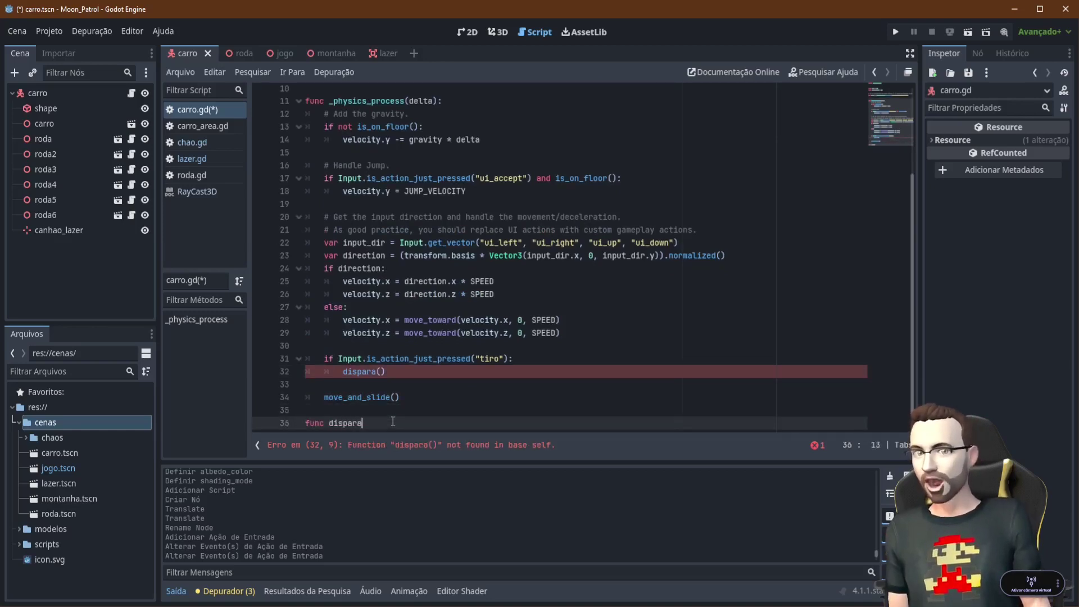
pyautogui.write('():')
pyautogui.press('Return')
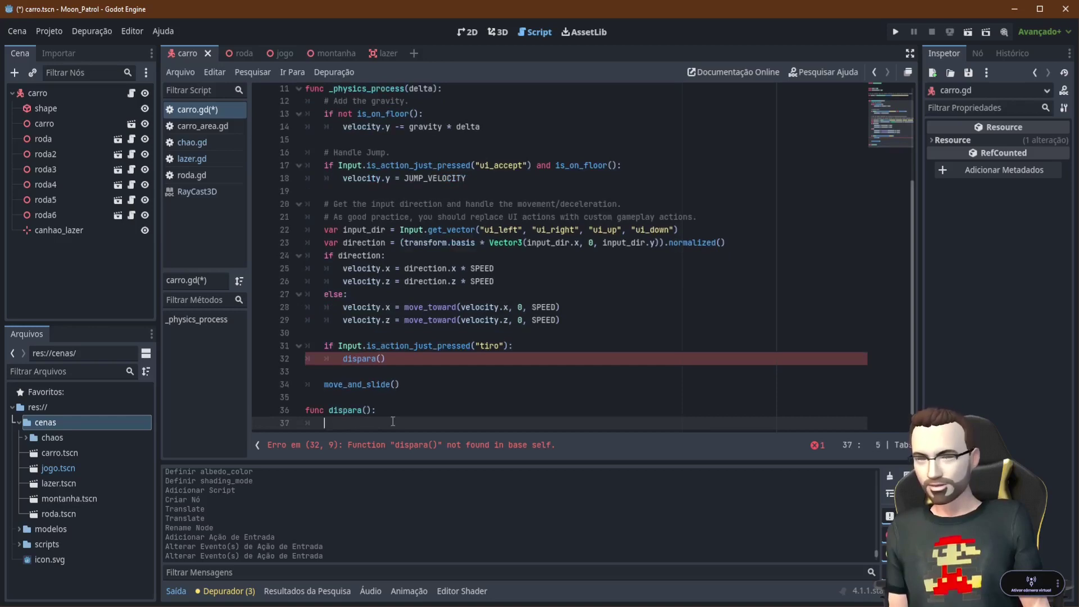
pyautogui.write('pass')
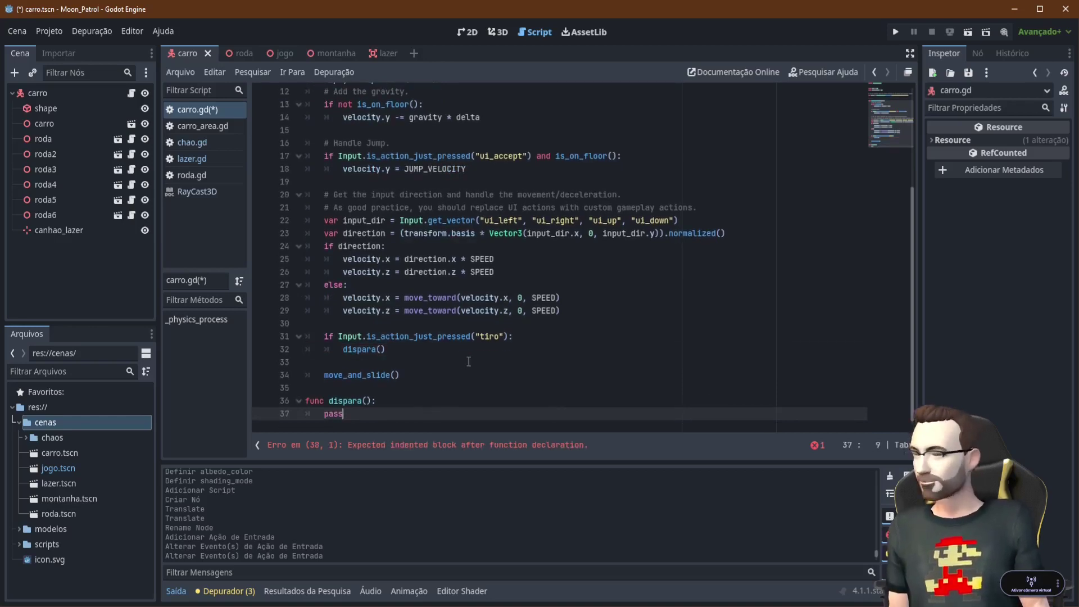
pyautogui.hotkey('ctrl', 's')
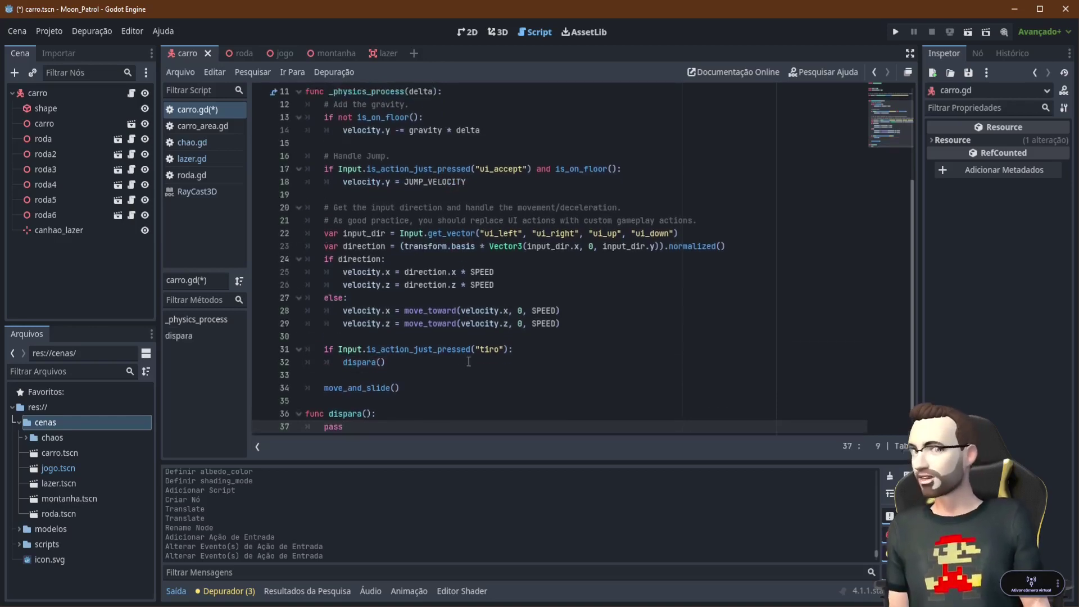
pyautogui.scroll(-1, 468, 362)
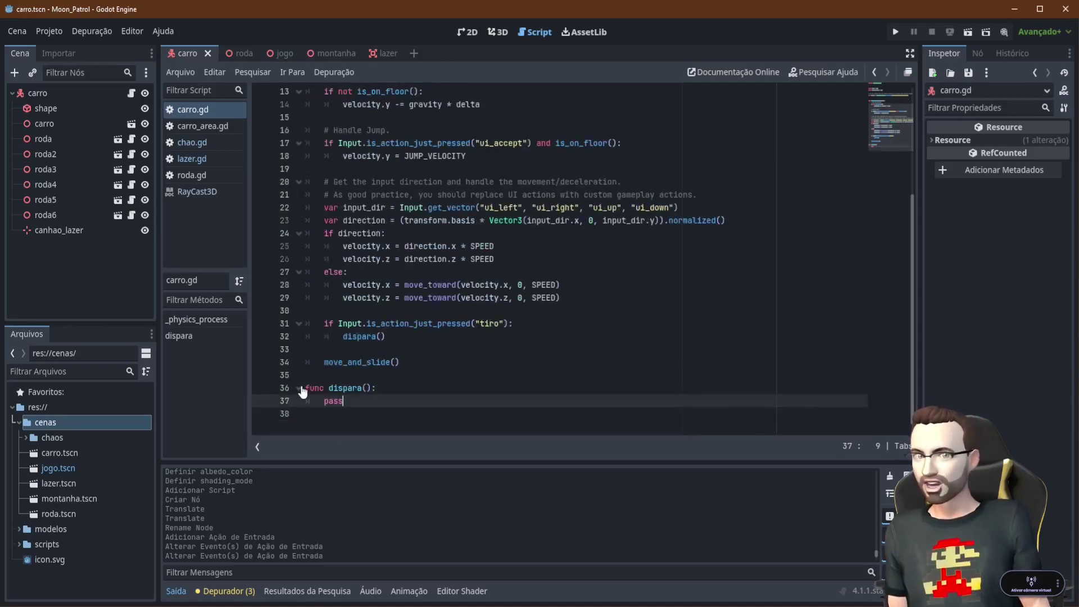
pyautogui.moveTo(307, 388); pyautogui.dragTo(385, 383)
# Declare const PRER_LAZER = preload("res://cenas/lazer.tscn") on line 3 of carro.gd
pyautogui.click(405, 389)
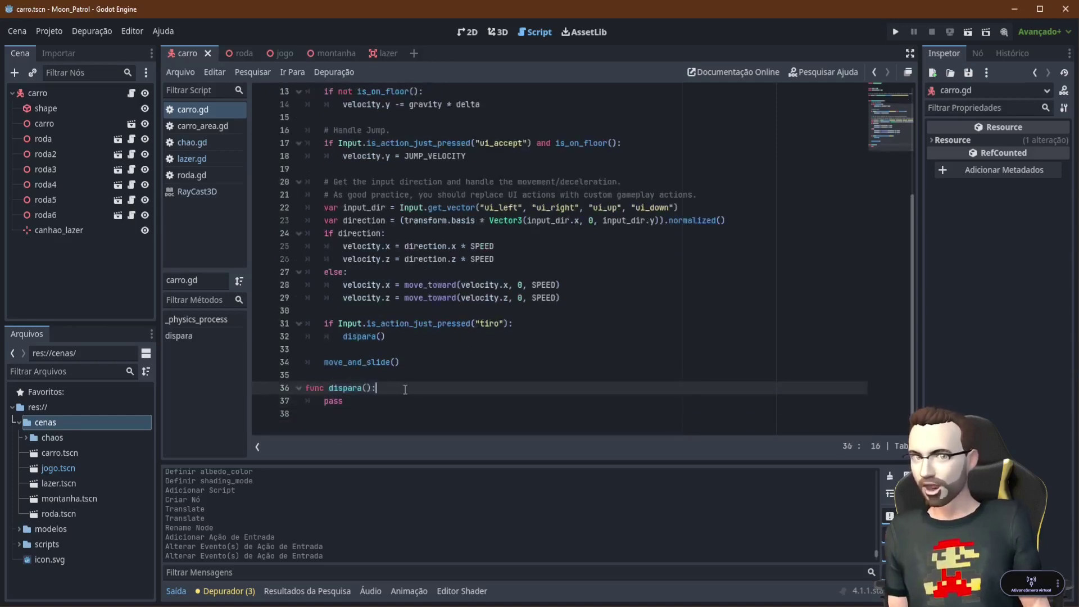
pyautogui.scroll(4, 409, 388)
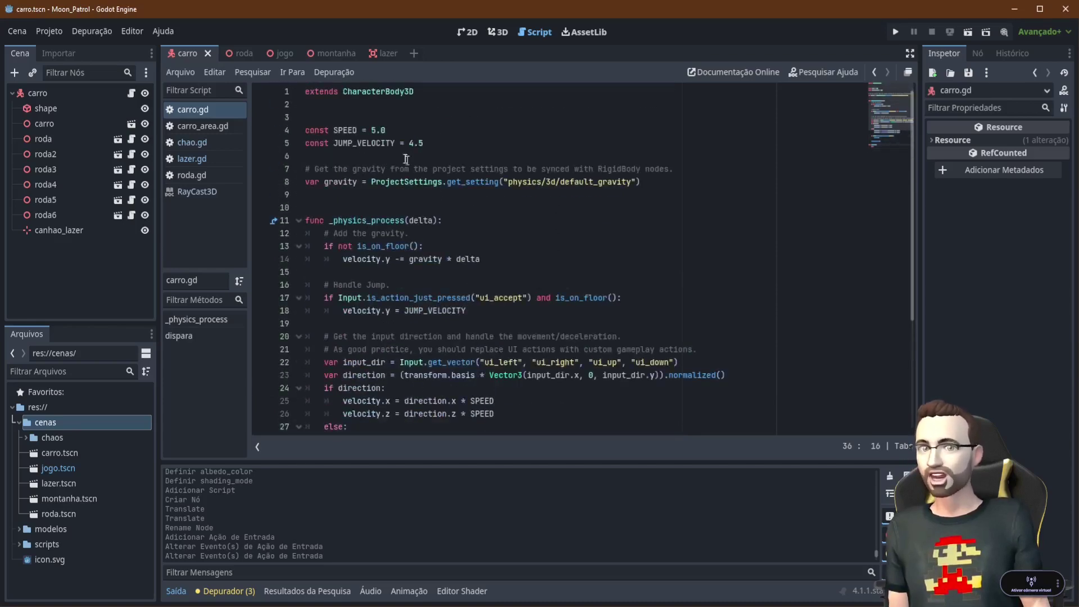
pyautogui.click(316, 106)
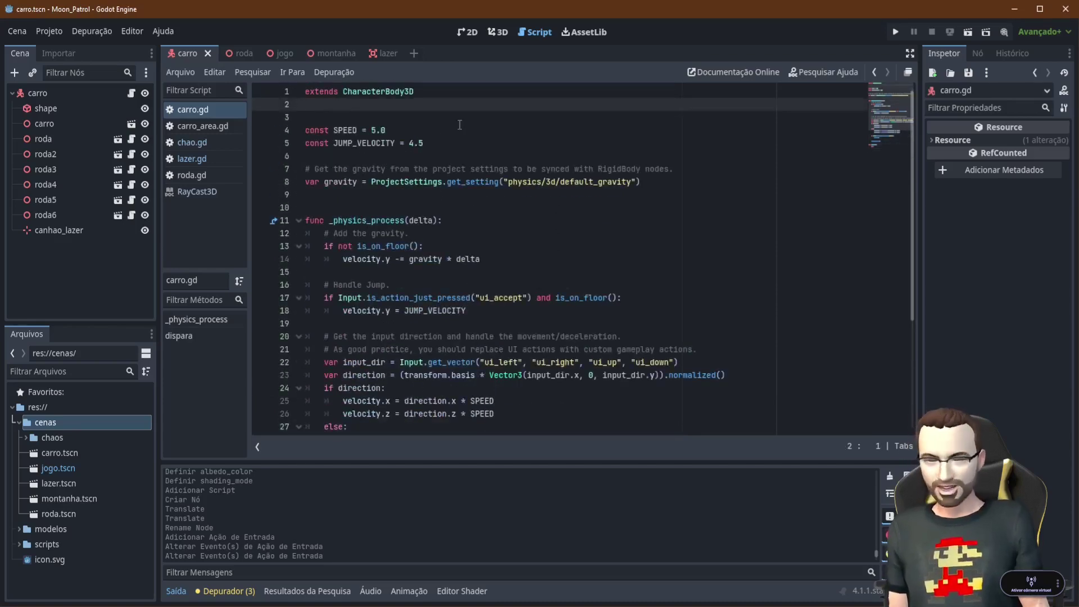
pyautogui.press('Return')
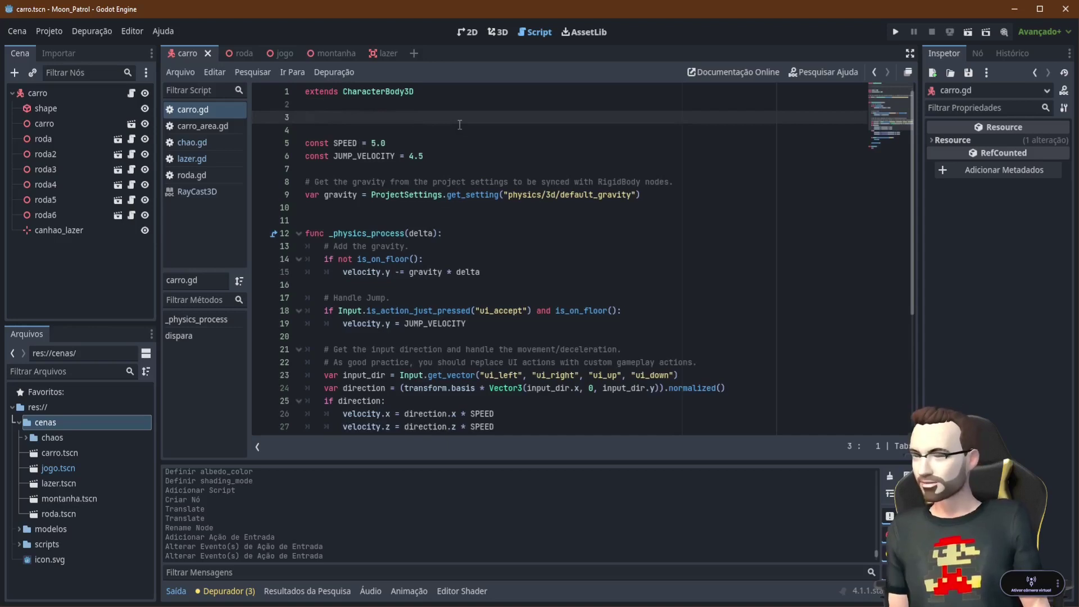
pyautogui.write('const PRER_')
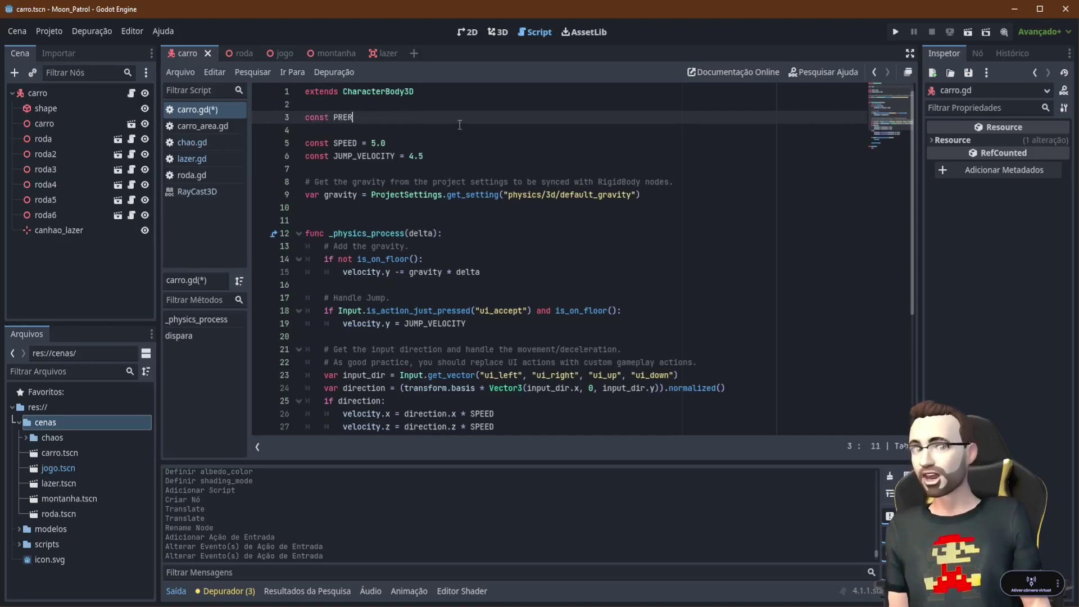
pyautogui.write('LAZER ')
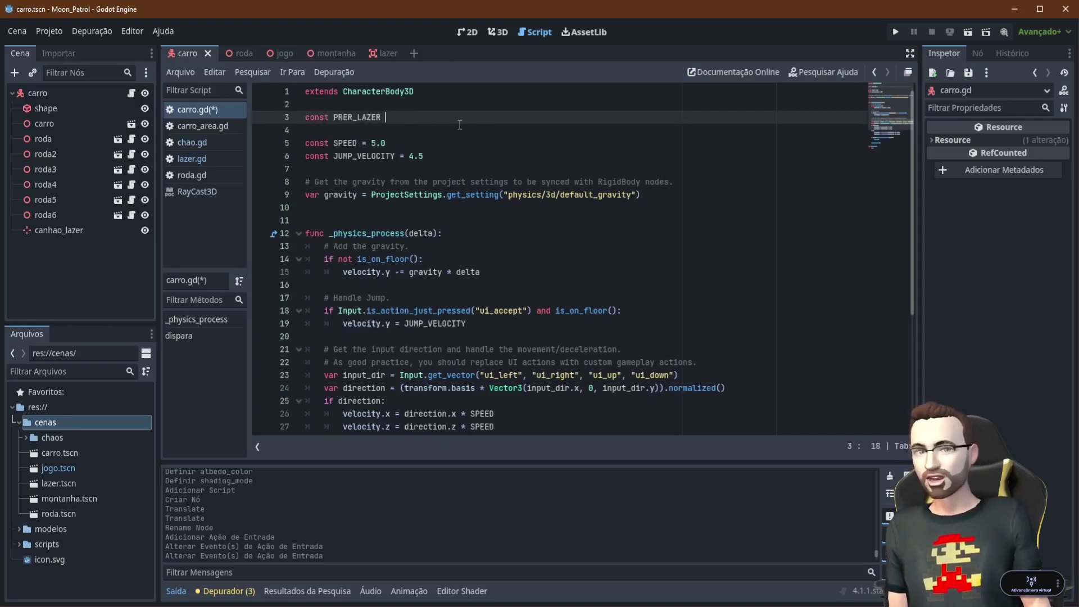
pyautogui.write('= preload')
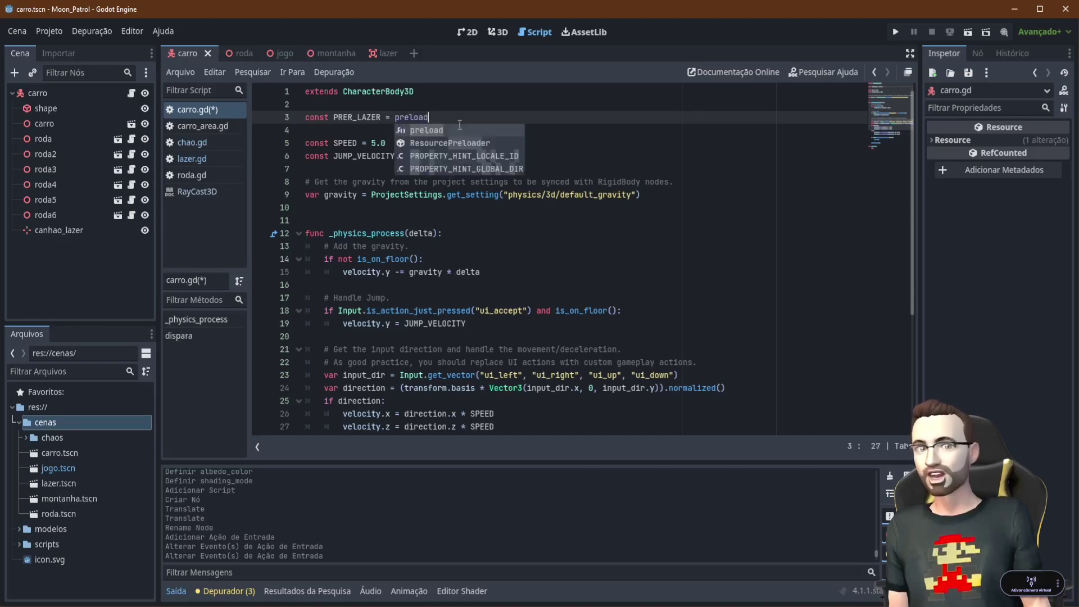
pyautogui.write('(')
pyautogui.moveTo(58, 483)
pyautogui.mouseDown()
pyautogui.moveTo(493, 106)
pyautogui.moveTo(434, 118)
pyautogui.mouseUp()
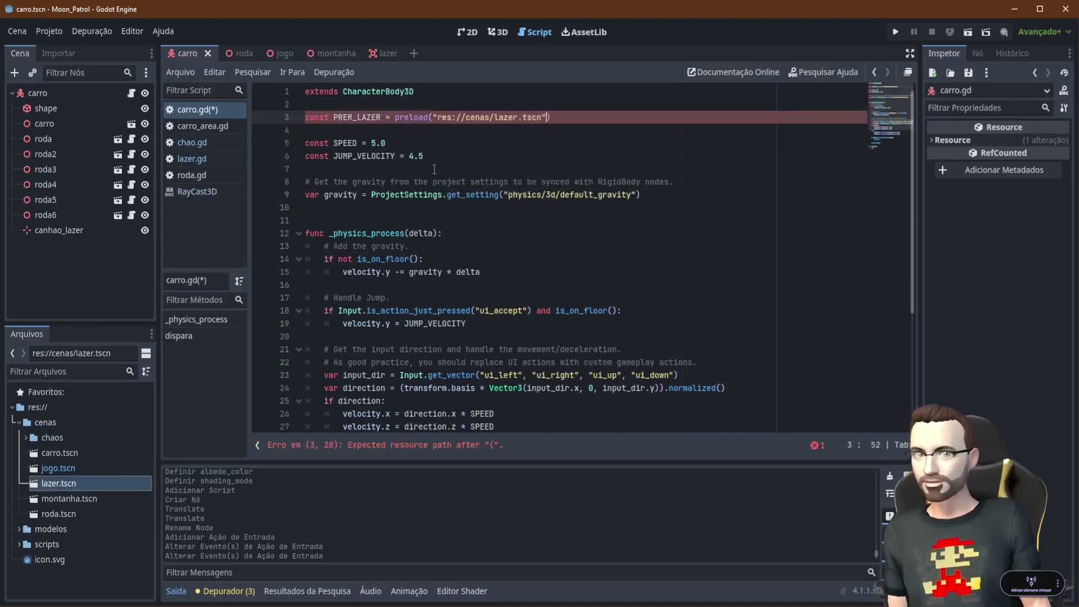
pyautogui.doubleClick(354, 117)
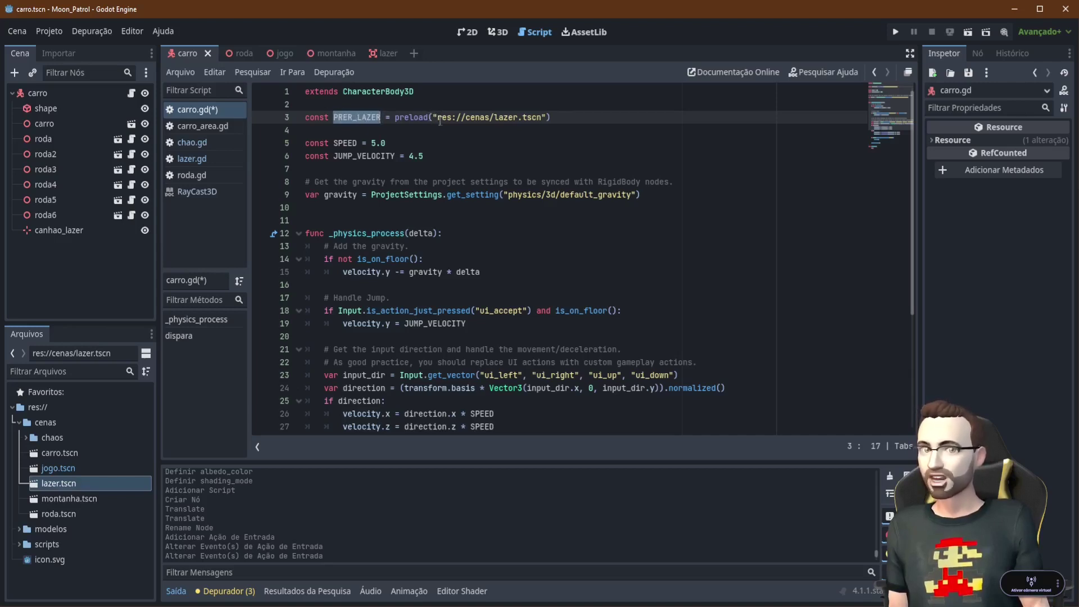
pyautogui.moveTo(432, 116)
pyautogui.mouseDown()
pyautogui.moveTo(551, 117)
pyautogui.moveTo(391, 116)
pyautogui.mouseUp()
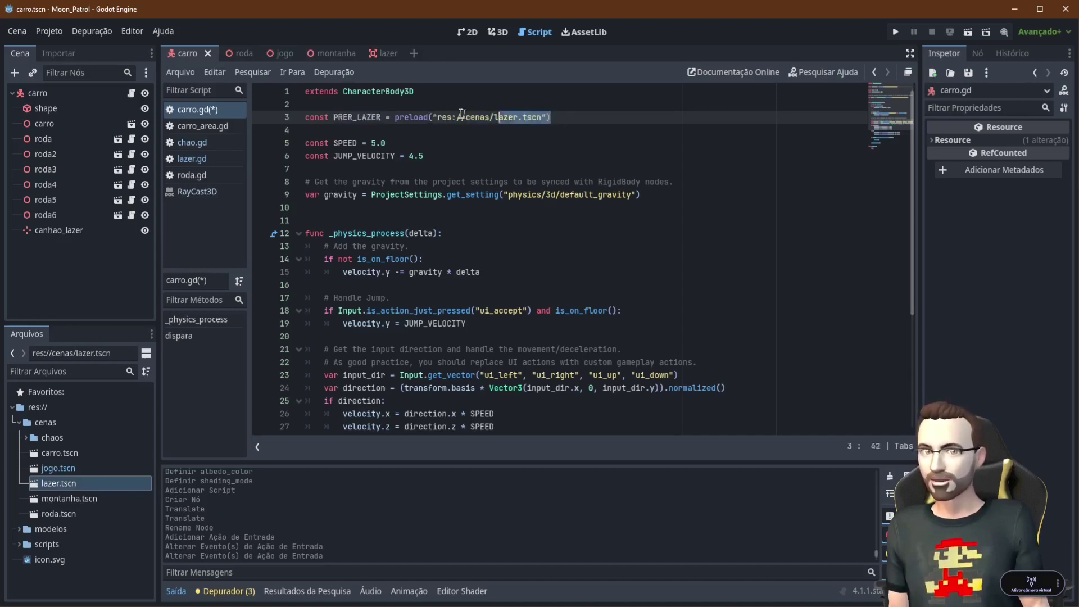
pyautogui.press('Down')
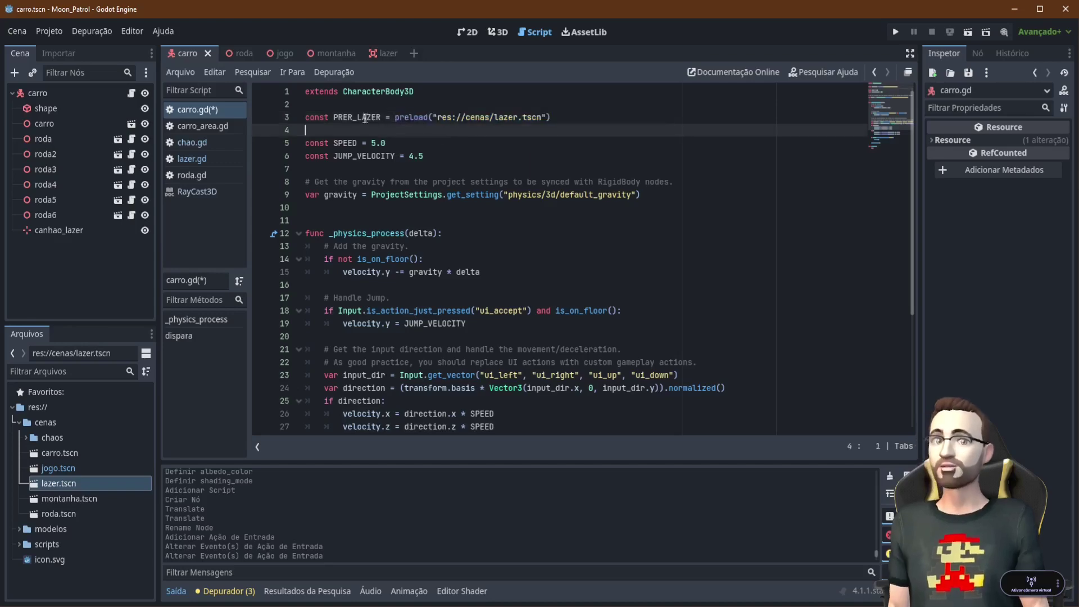
pyautogui.doubleClick(355, 116)
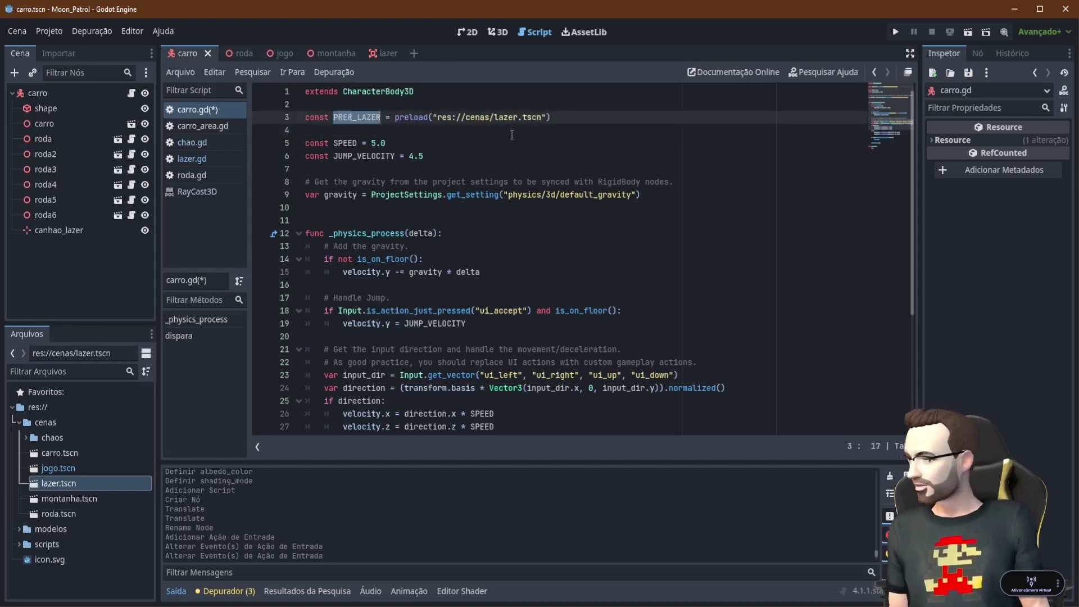
pyautogui.scroll(-5, 512, 135)
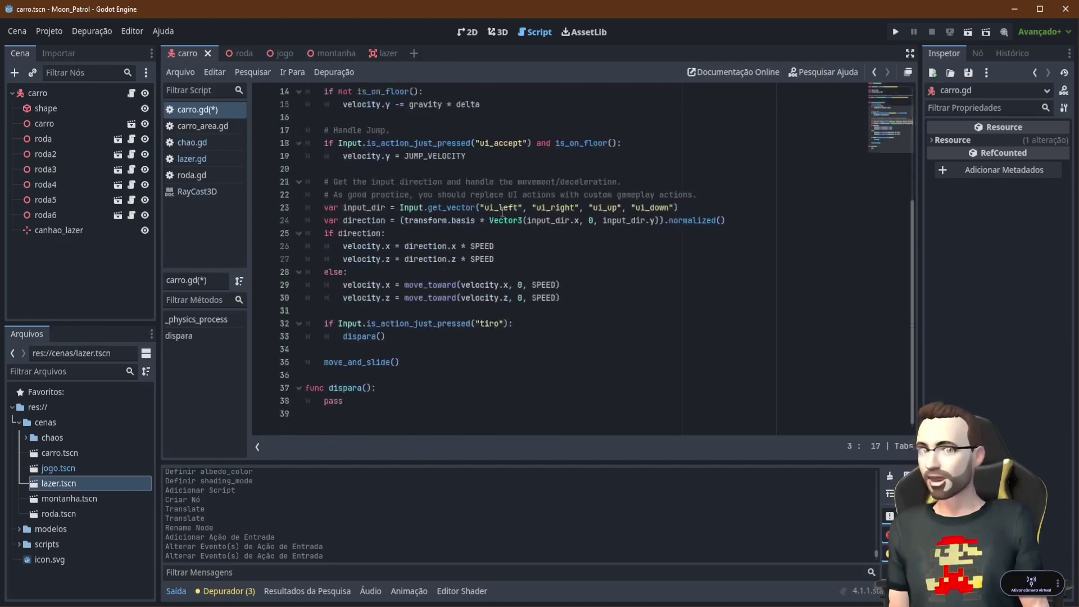
# Replace pass in dispara() with var lazer = PRER_LAZER.instantiate() and add a new line below it
pyautogui.doubleClick(339, 400)
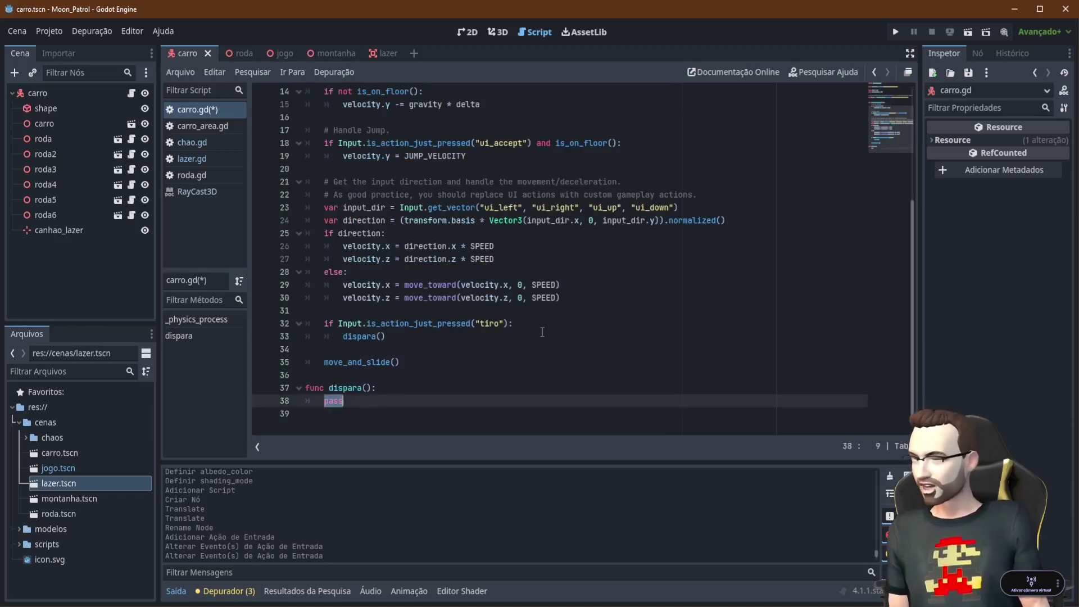
pyautogui.write('var la')
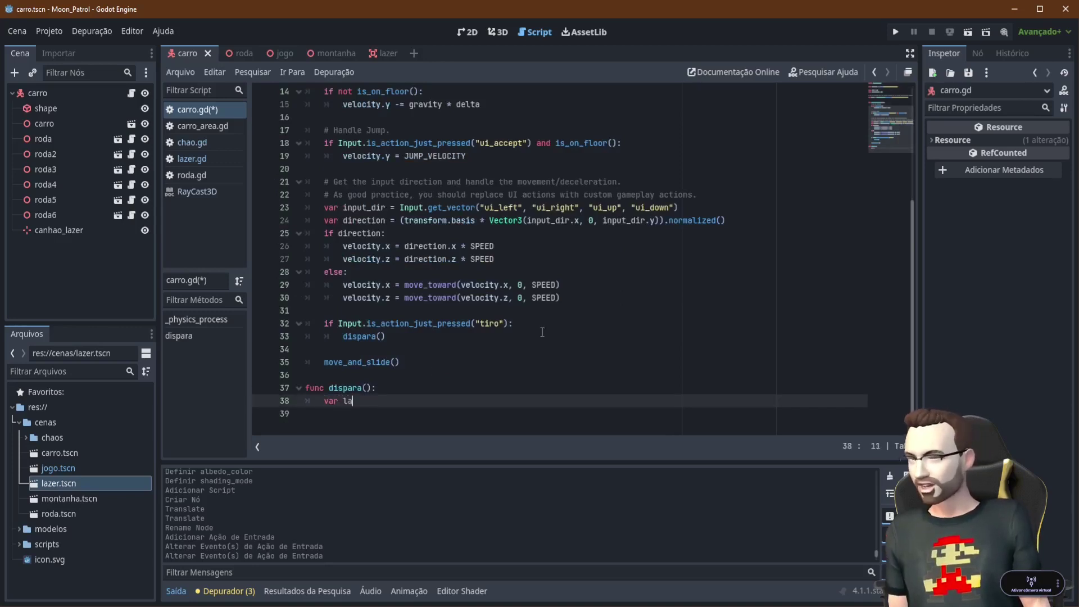
pyautogui.write('zer = PRER_LAZER')
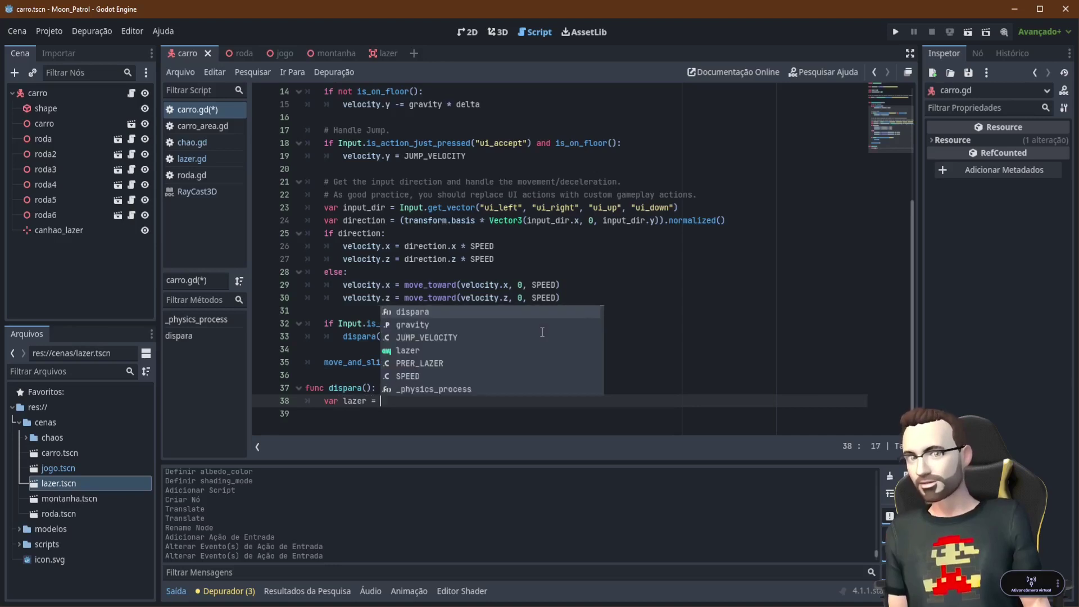
pyautogui.write('.inst')
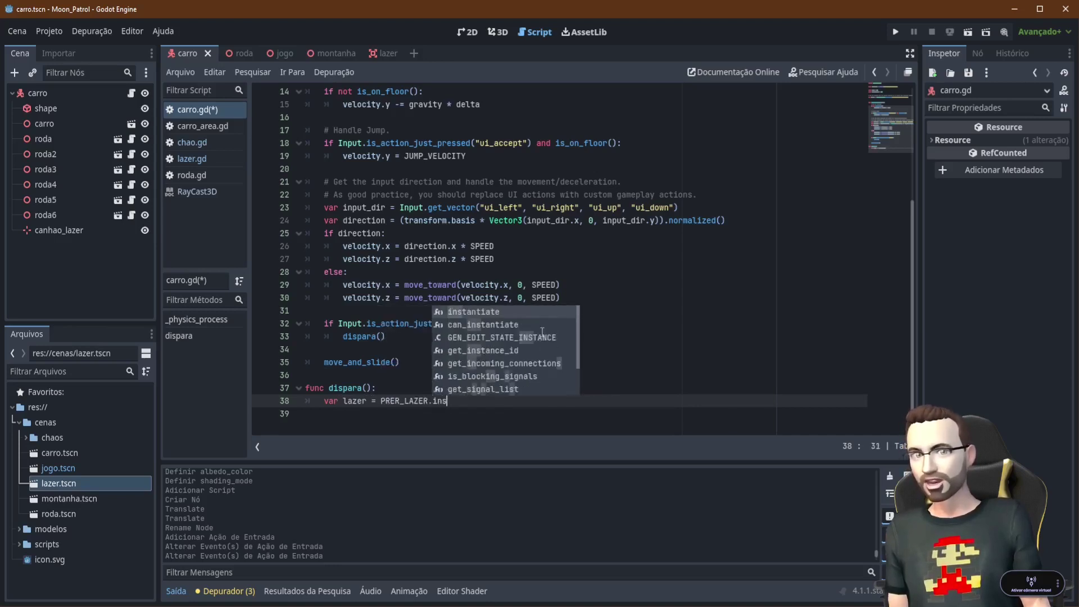
pyautogui.press('Return')
pyautogui.press('Escape')
pyautogui.press('Escape')
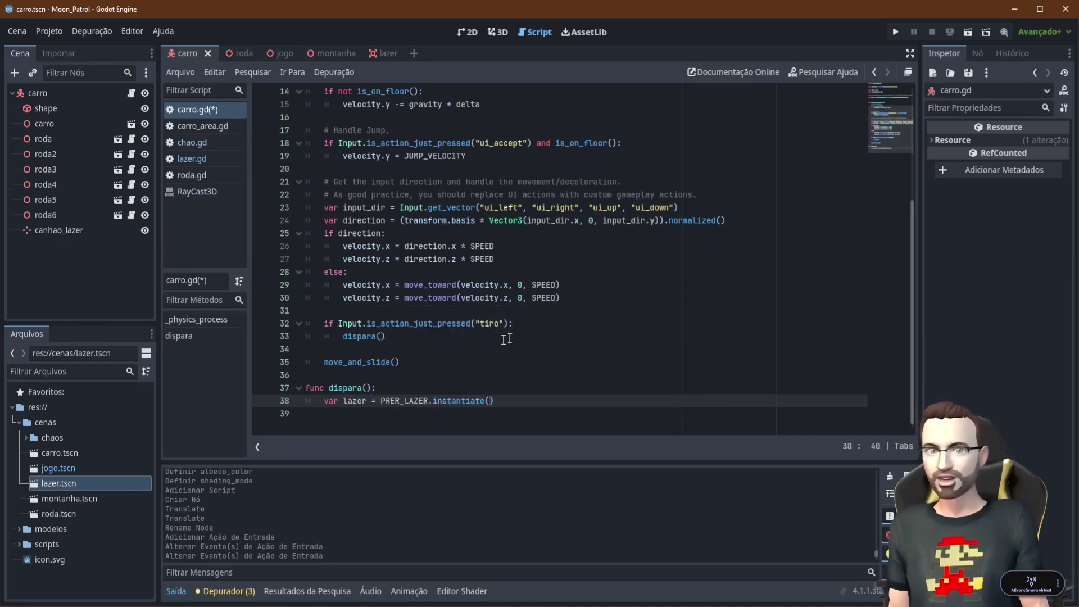
pyautogui.moveTo(381, 401); pyautogui.dragTo(495, 401)
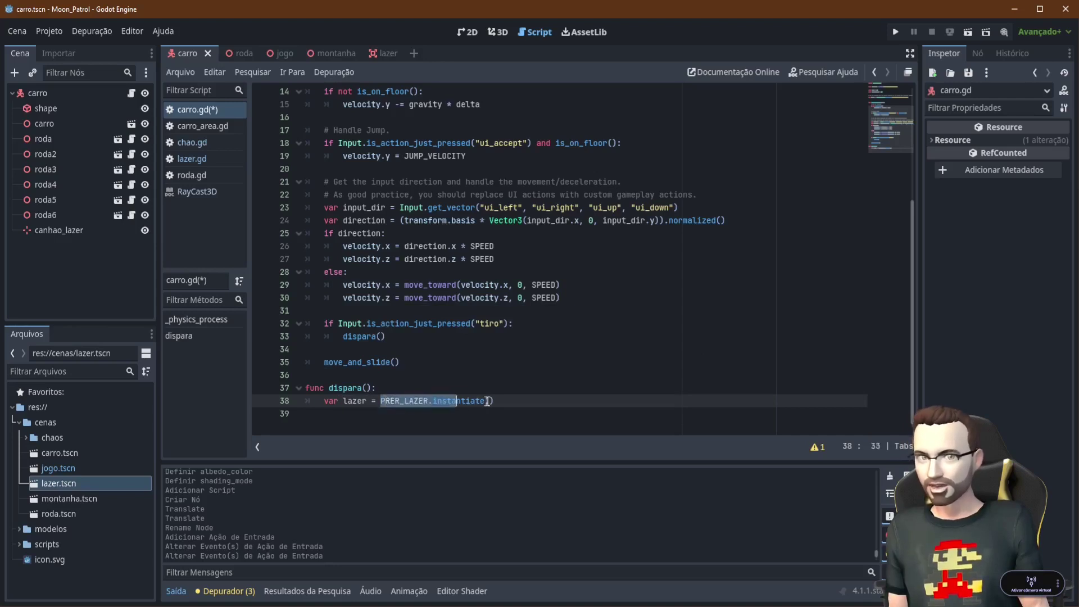
pyautogui.doubleClick(351, 400)
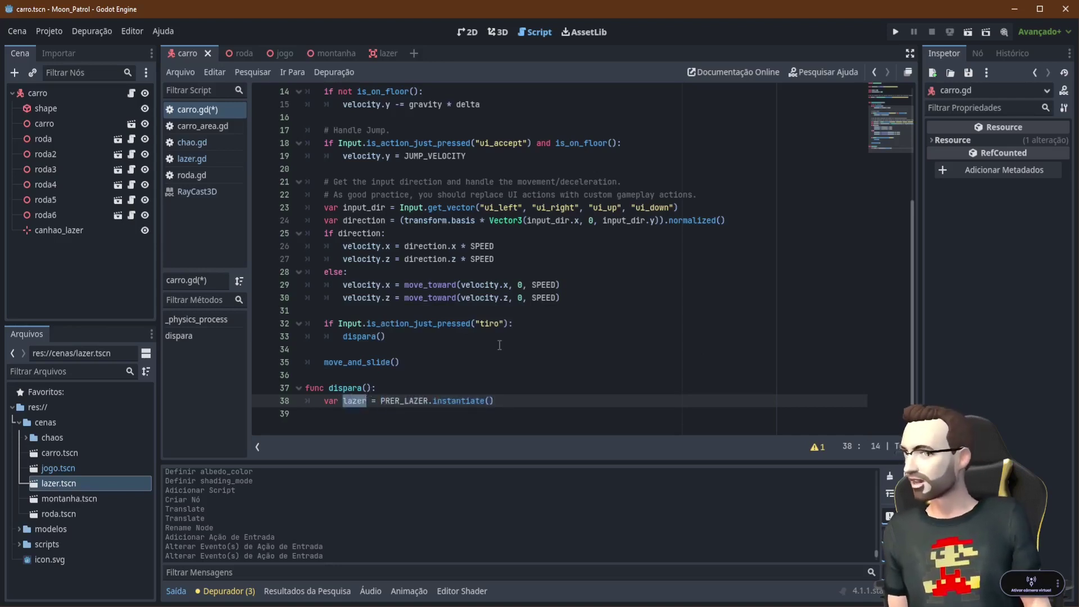
pyautogui.doubleClick(454, 400)
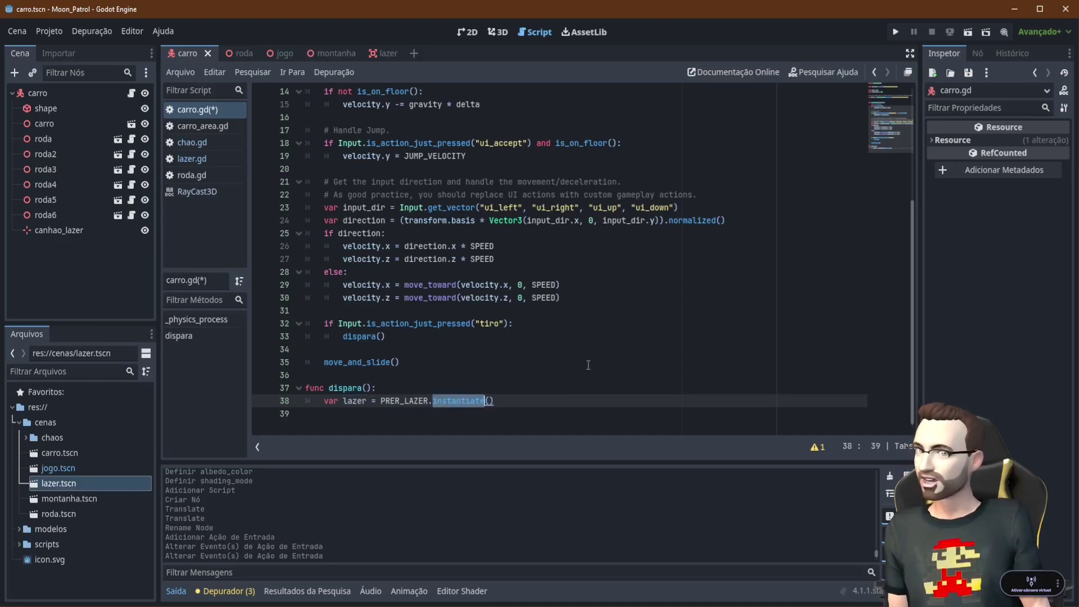
pyautogui.moveTo(380, 400); pyautogui.dragTo(506, 400)
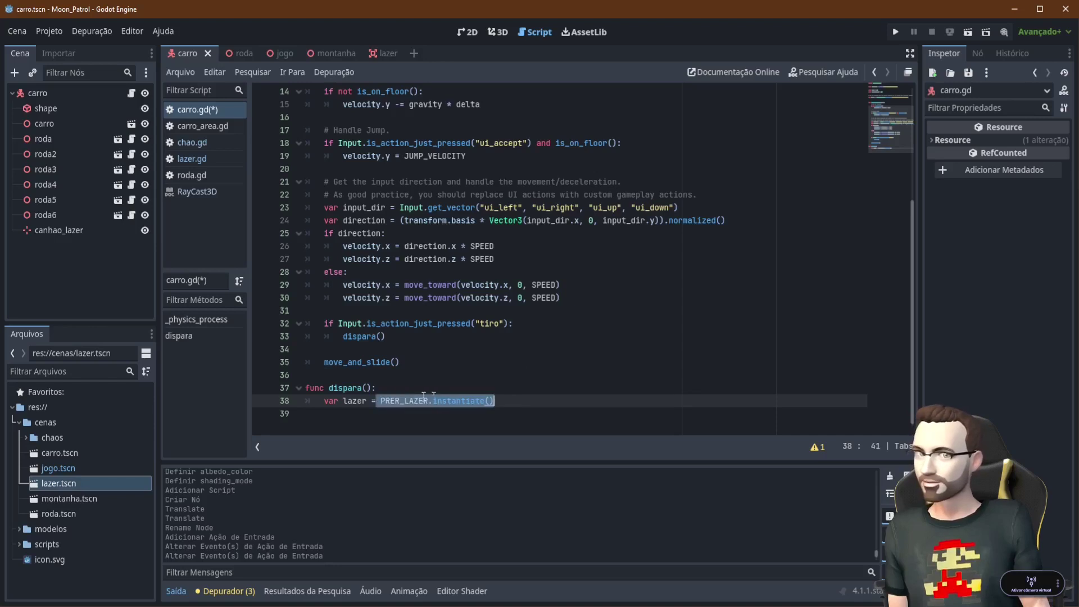
pyautogui.doubleClick(351, 401)
pyautogui.click(506, 401)
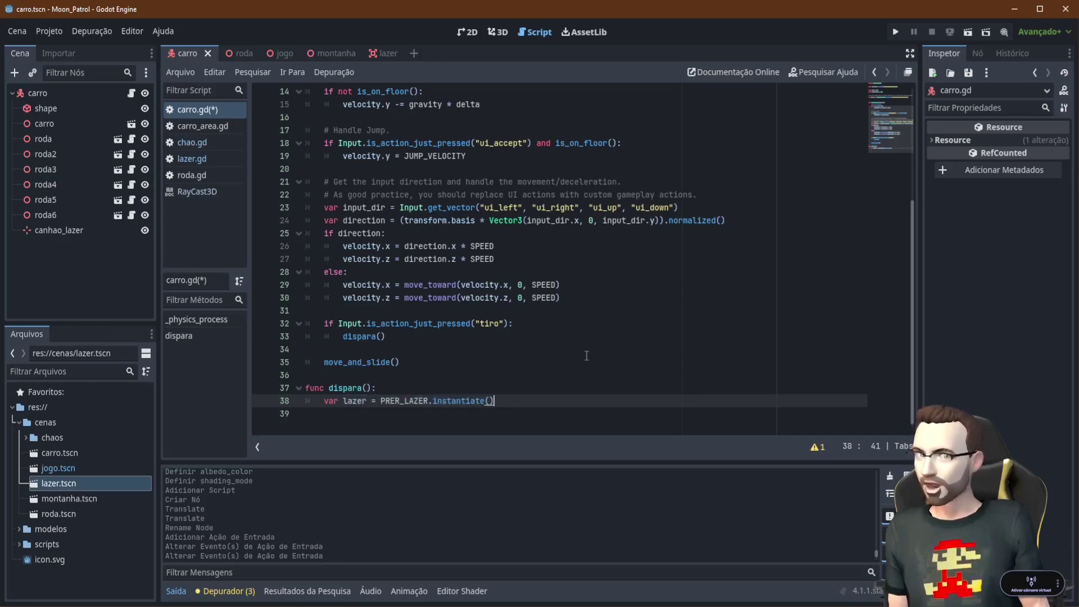
pyautogui.press('Return')
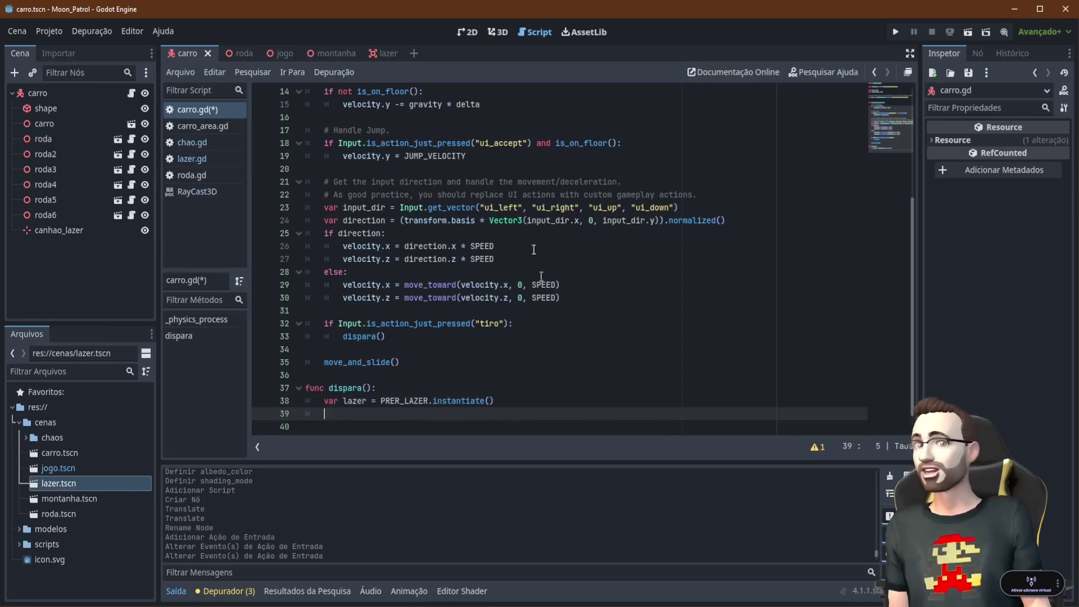
# Inspect the carro and carro_area nodes in the jogo scene tree
pyautogui.click(285, 54)
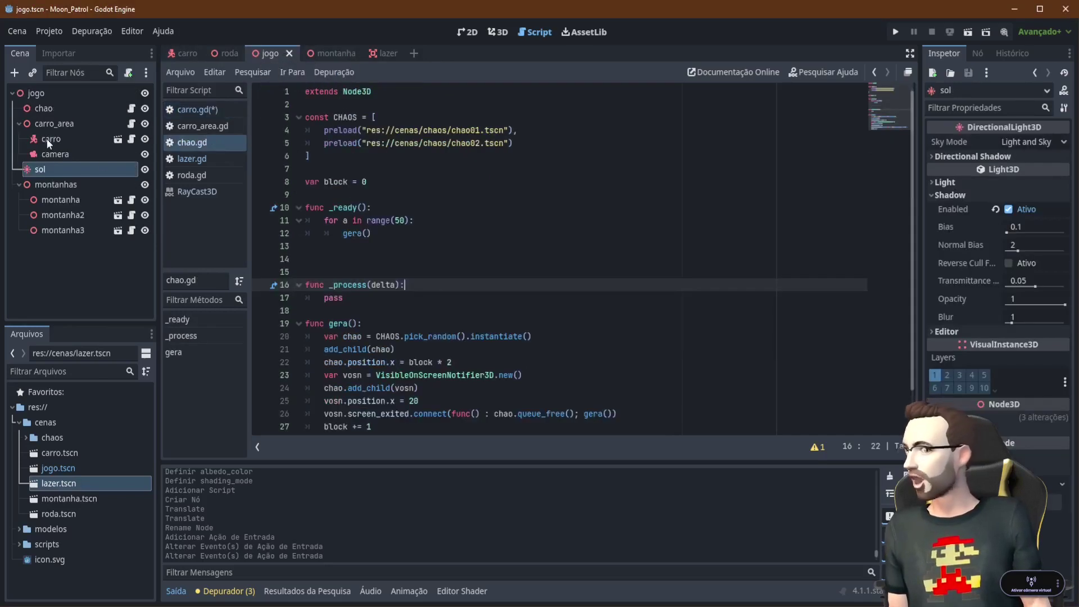
pyautogui.click(46, 139)
pyautogui.click(38, 121)
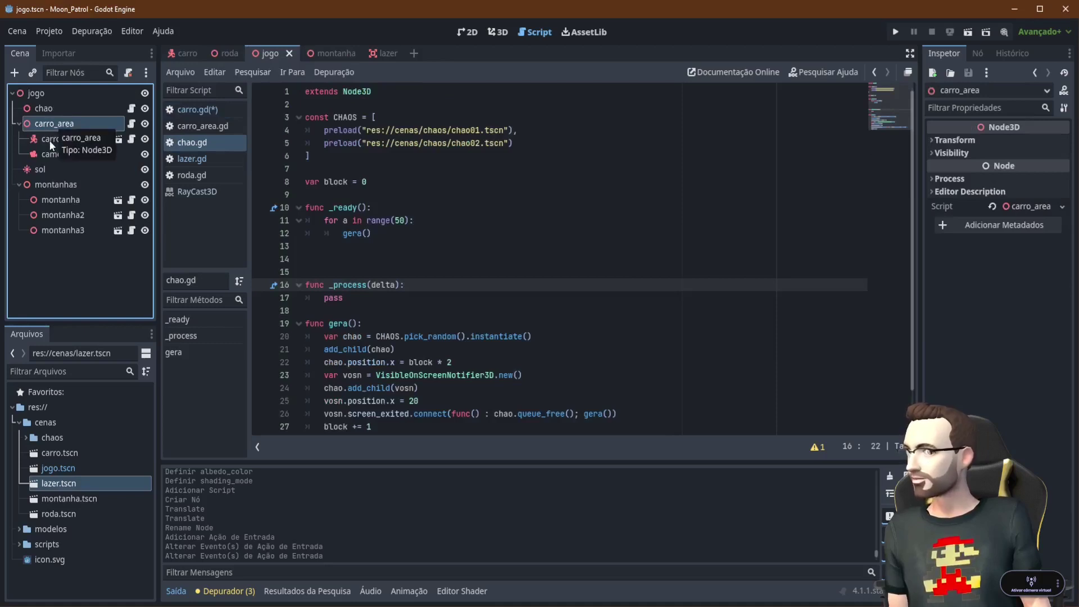
# Add get_parent().add_child(lazer) to dispara() in carro.gd
pyautogui.click(182, 53)
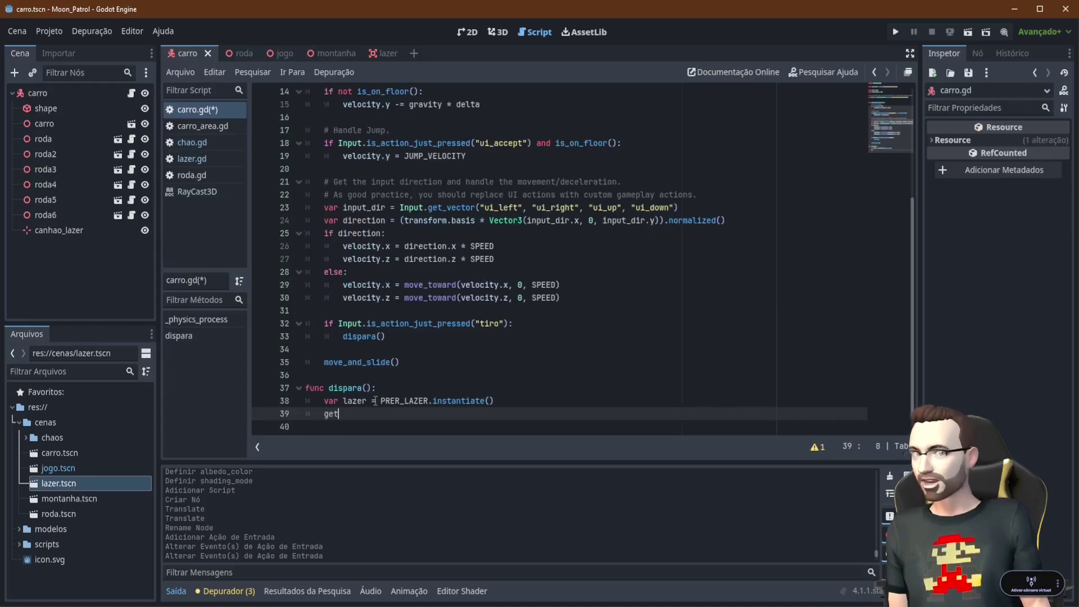
pyautogui.write('par')
pyautogui.press('Down')
pyautogui.press('Return')
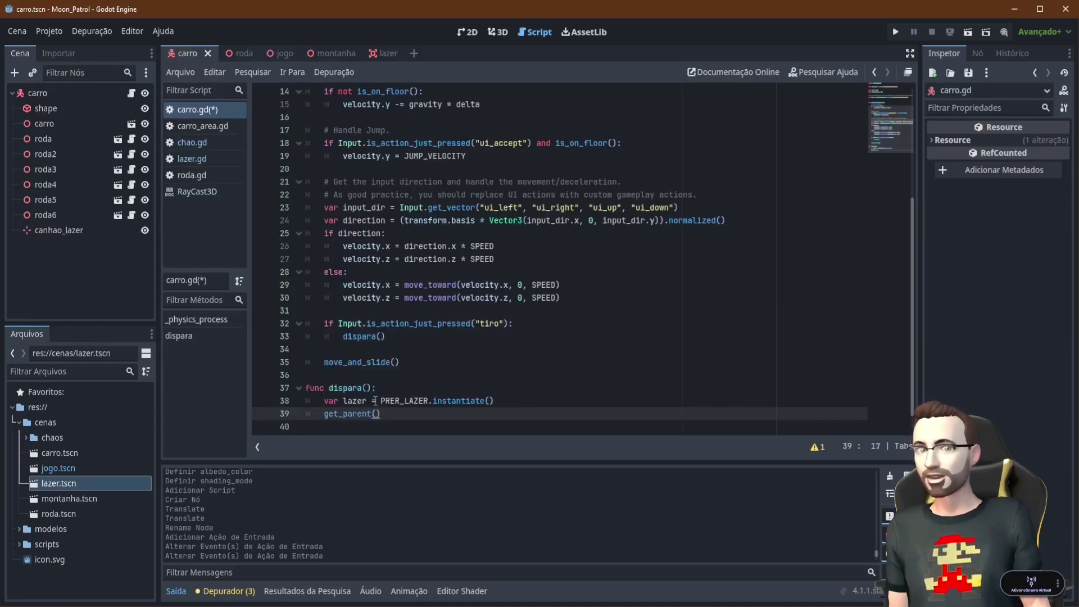
pyautogui.write('.add')
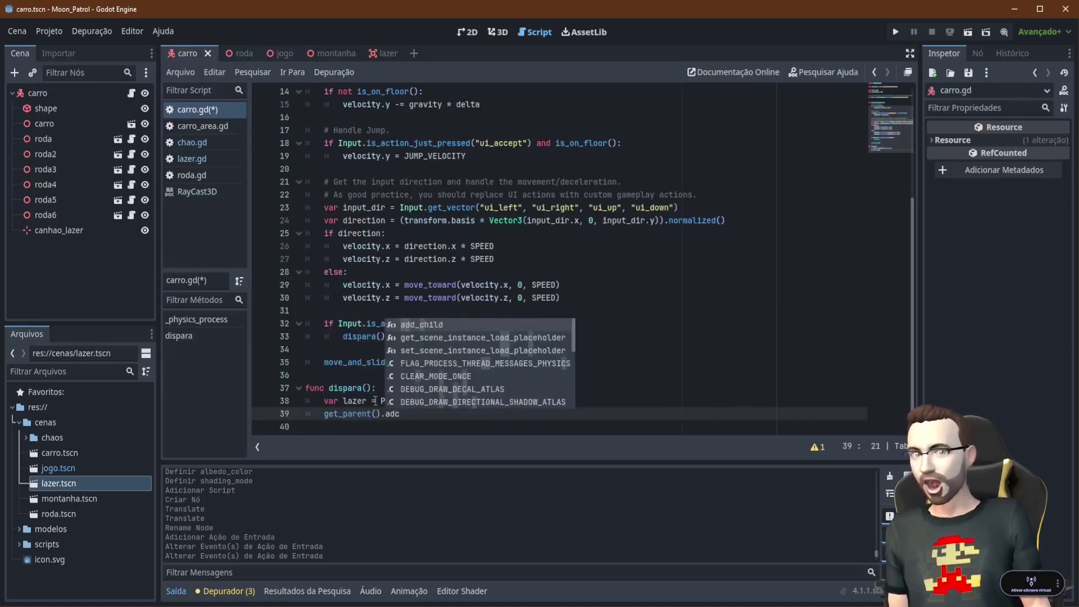
pyautogui.press('Return')
pyautogui.press('Escape')
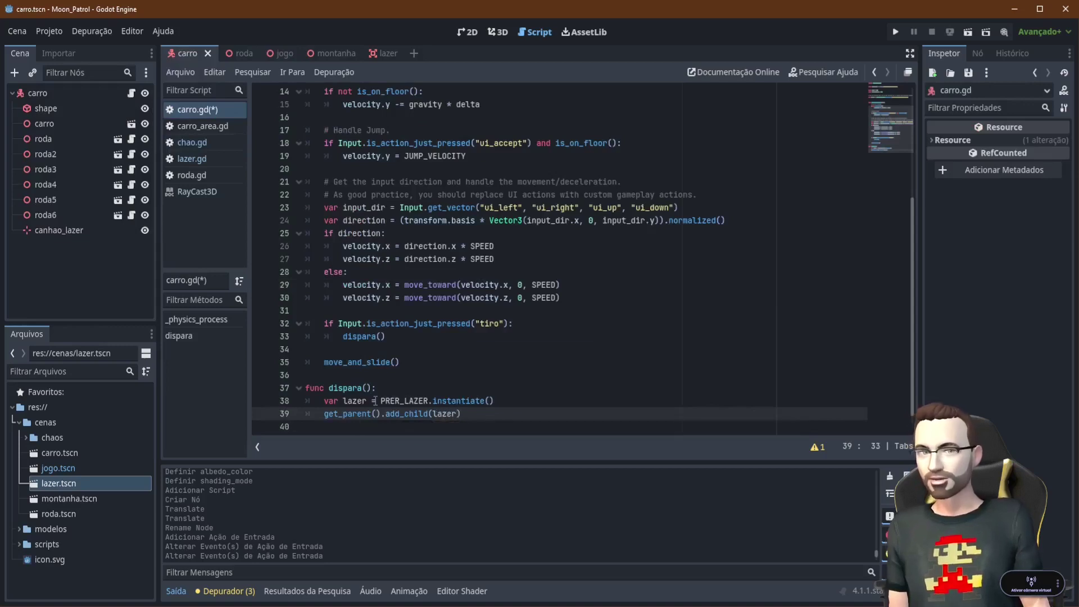
pyautogui.scroll(-1, 391, 388)
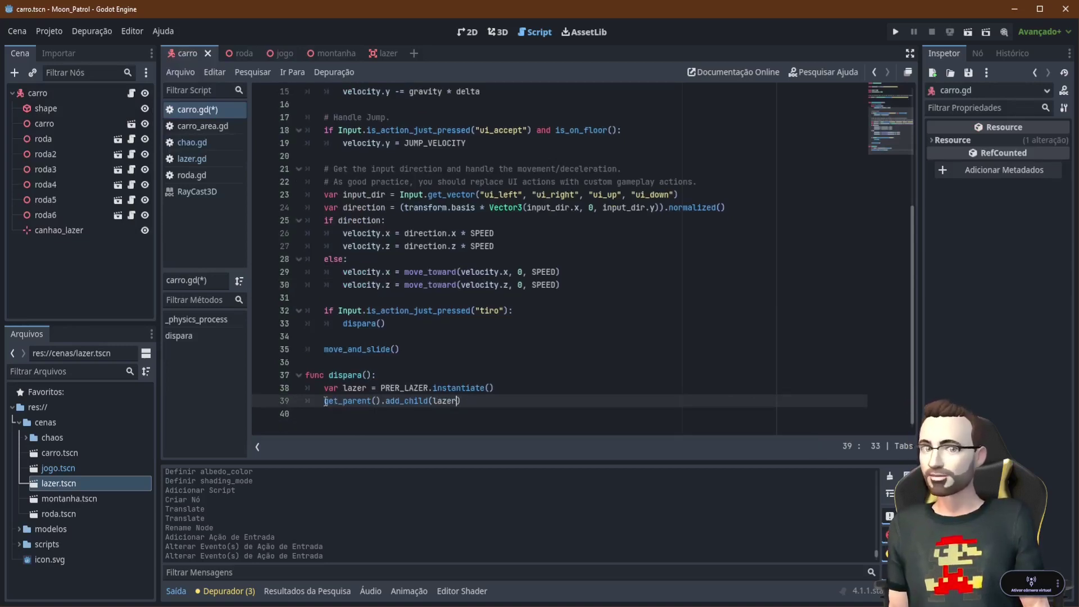
pyautogui.moveTo(325, 401); pyautogui.dragTo(483, 398)
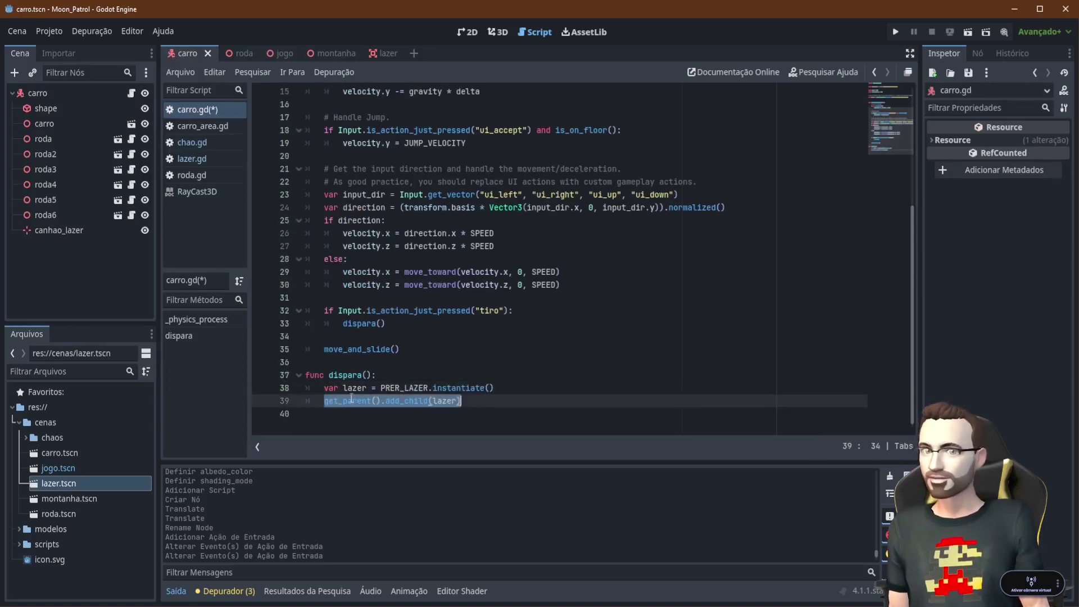
pyautogui.click(333, 401)
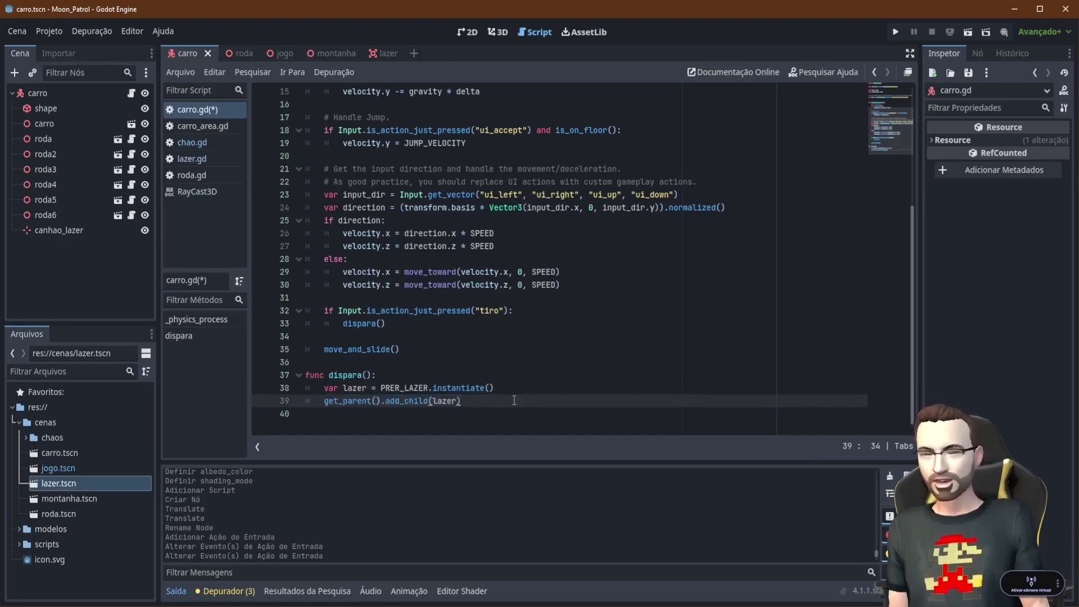
pyautogui.press('Return')
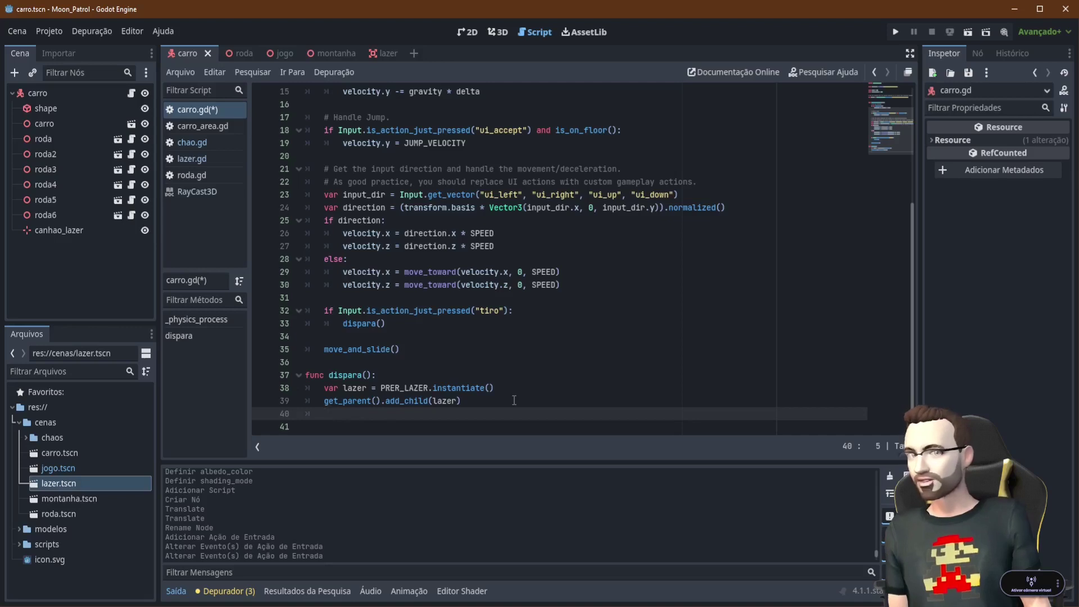
# Set lazer.global_position to $canhao_lazer.global_position and save carro.gd
pyautogui.write('lazer')
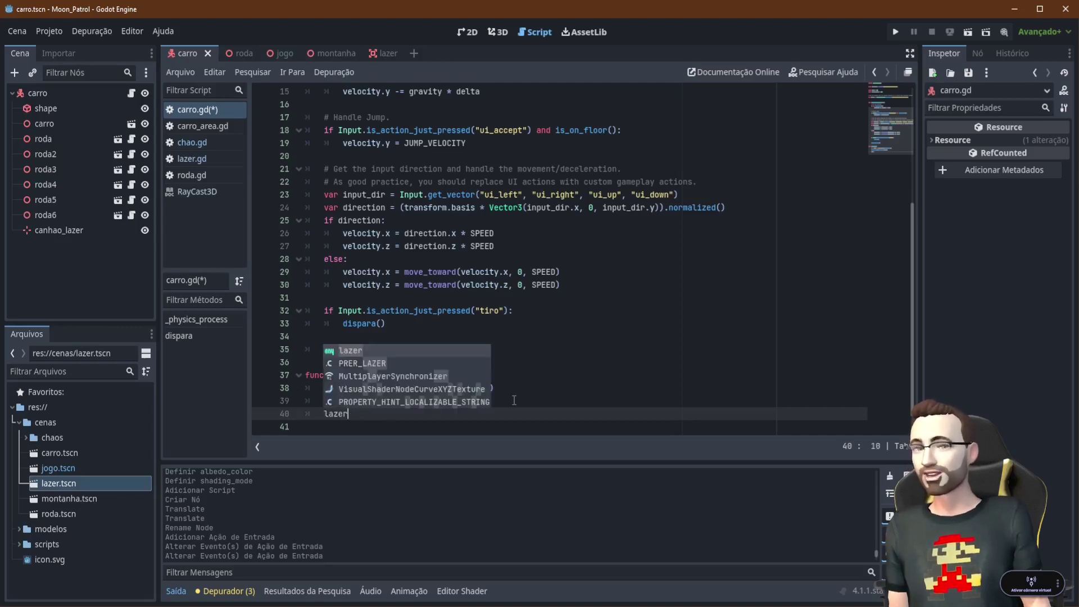
pyautogui.write('.glo')
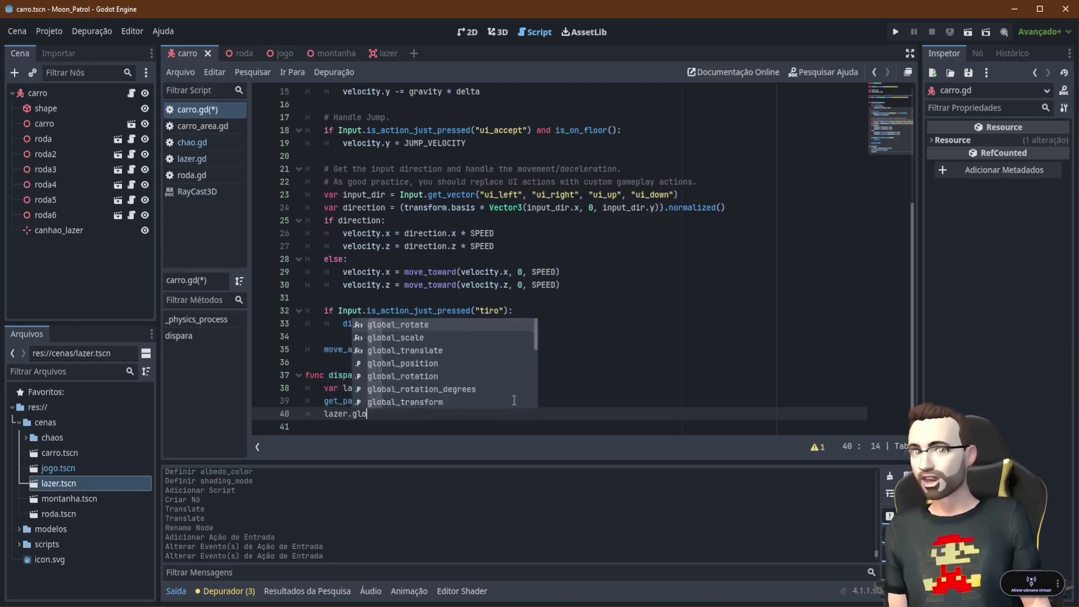
pyautogui.press('Down')
pyautogui.press('Down')
pyautogui.press('Down')
pyautogui.press('Return')
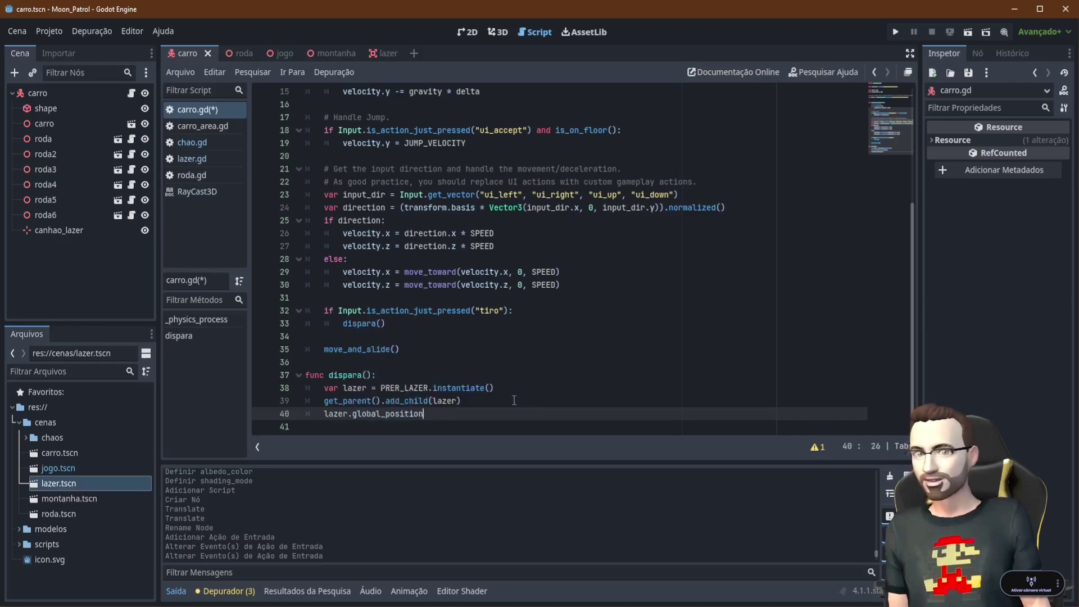
pyautogui.write(' = ')
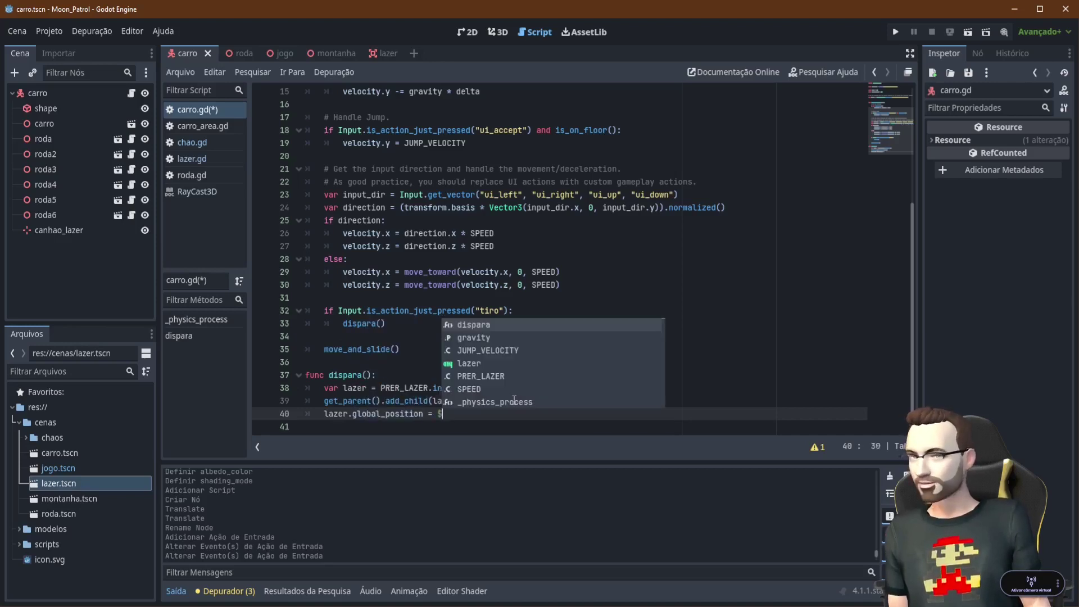
pyautogui.write('$canh')
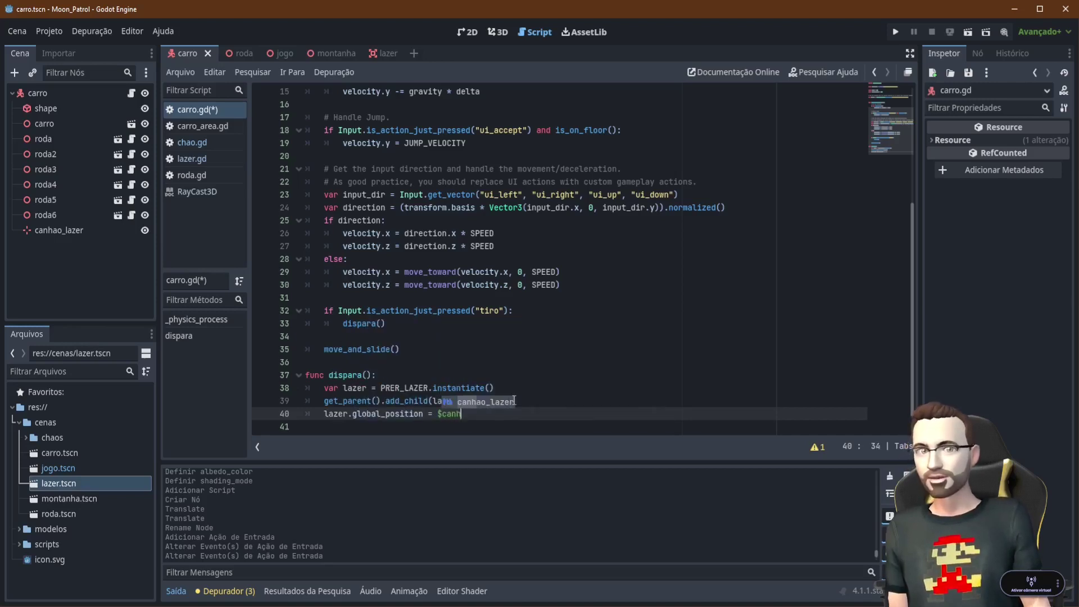
pyautogui.press('Return')
pyautogui.write('.glo')
pyautogui.press('Down')
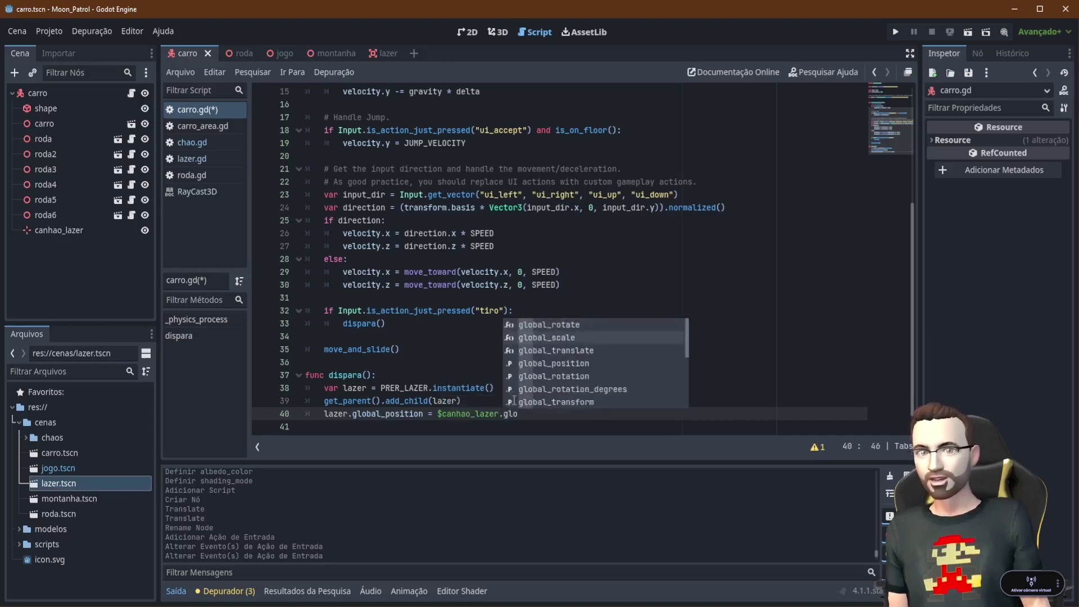
pyautogui.press('Down')
pyautogui.press('Down')
pyautogui.press('Return')
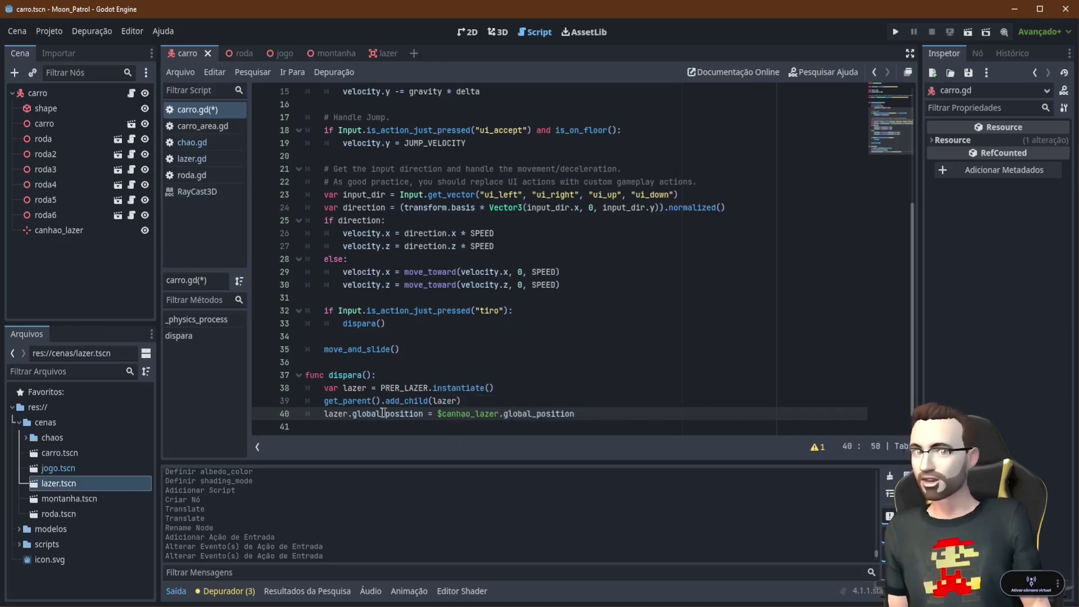
pyautogui.moveTo(323, 413); pyautogui.dragTo(597, 413)
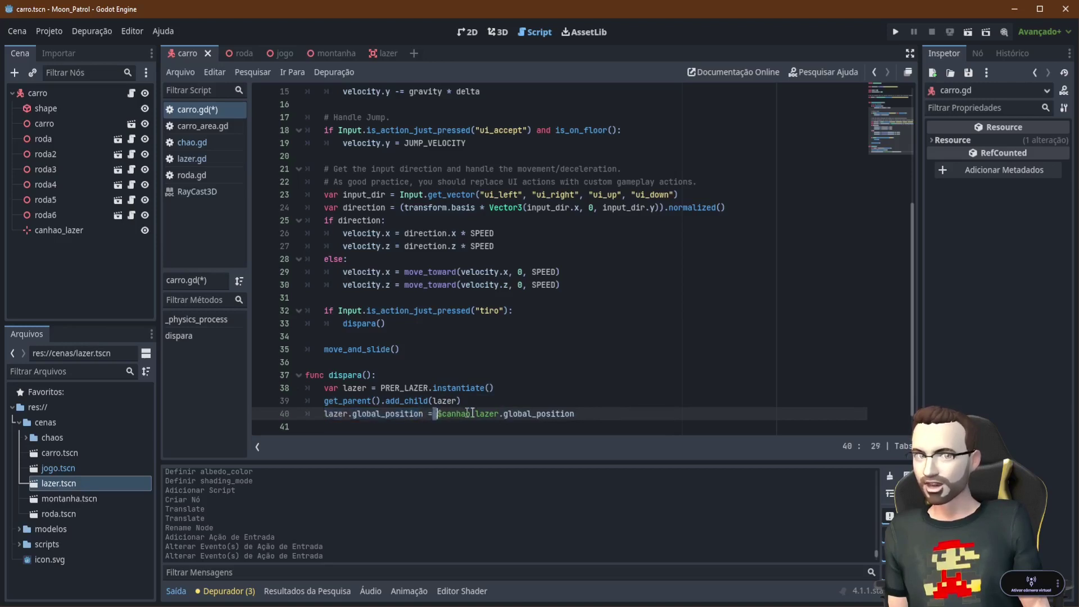
pyautogui.click(593, 413)
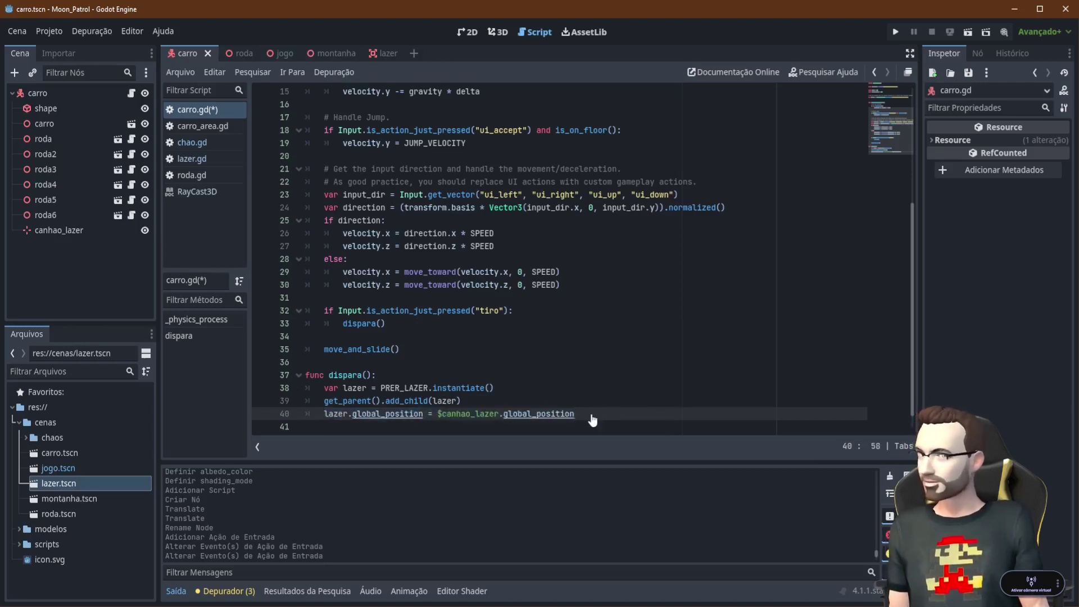
pyautogui.hotkey('ctrl', 's')
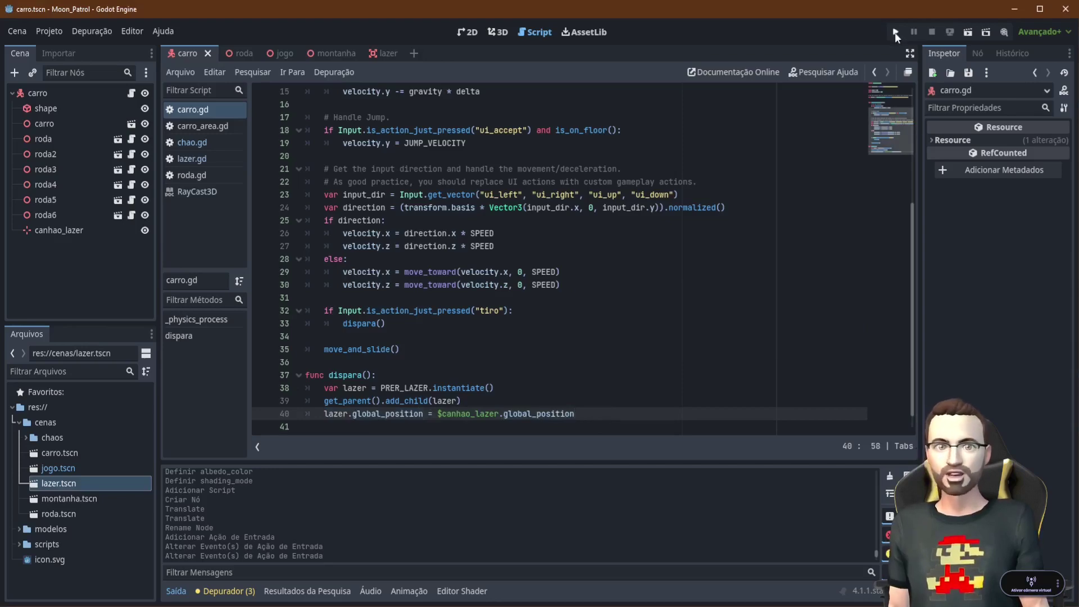
# Run the game, fire a few lasers with Space, then stop it
pyautogui.click(894, 32)
pyautogui.press('space')
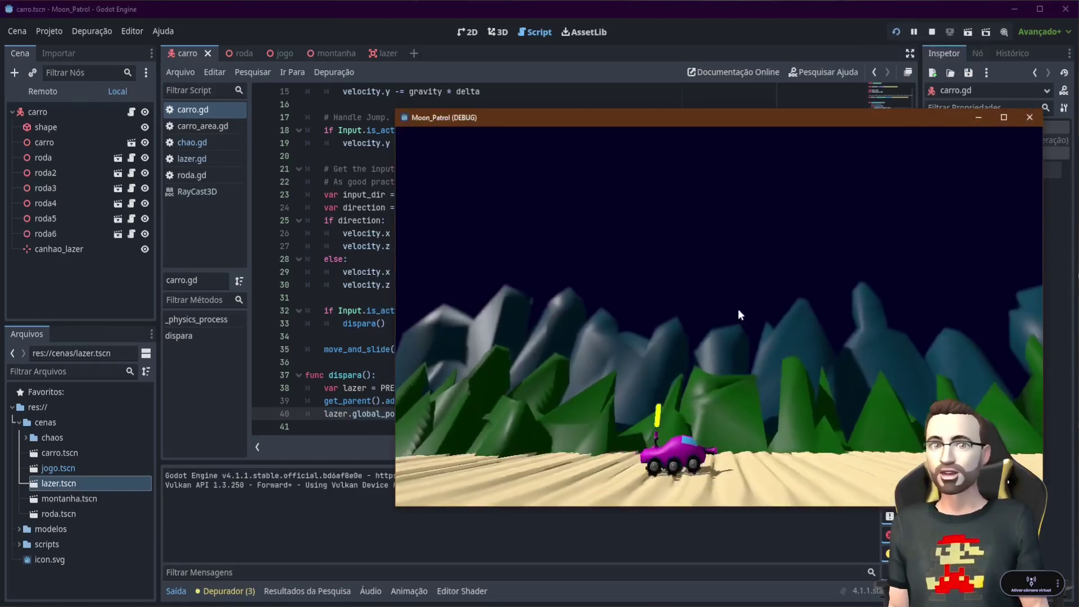
pyautogui.press('space')
pyautogui.press('space')
pyautogui.press('space')
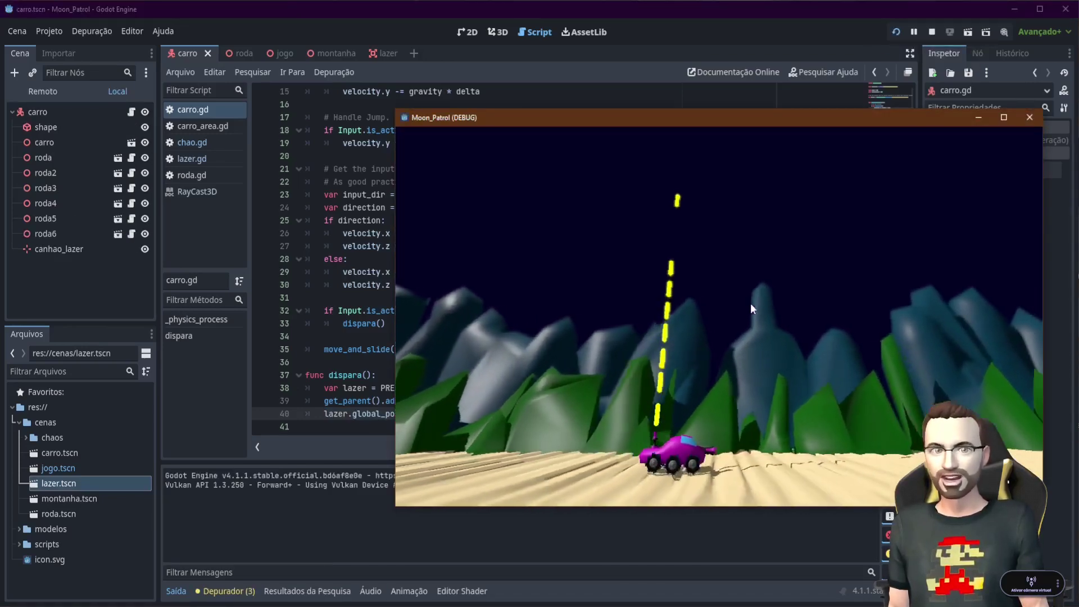
pyautogui.click(932, 32)
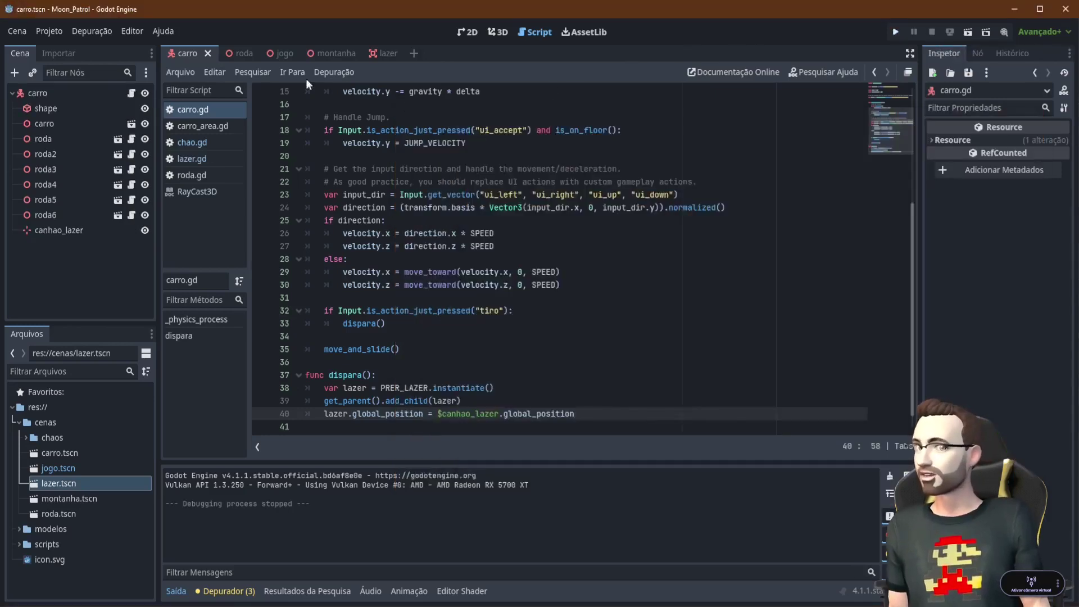
# Raise VEL to 20 in lazer.gd, test-fire the faster lasers, and view the lazer scene in 3D
pyautogui.click(384, 53)
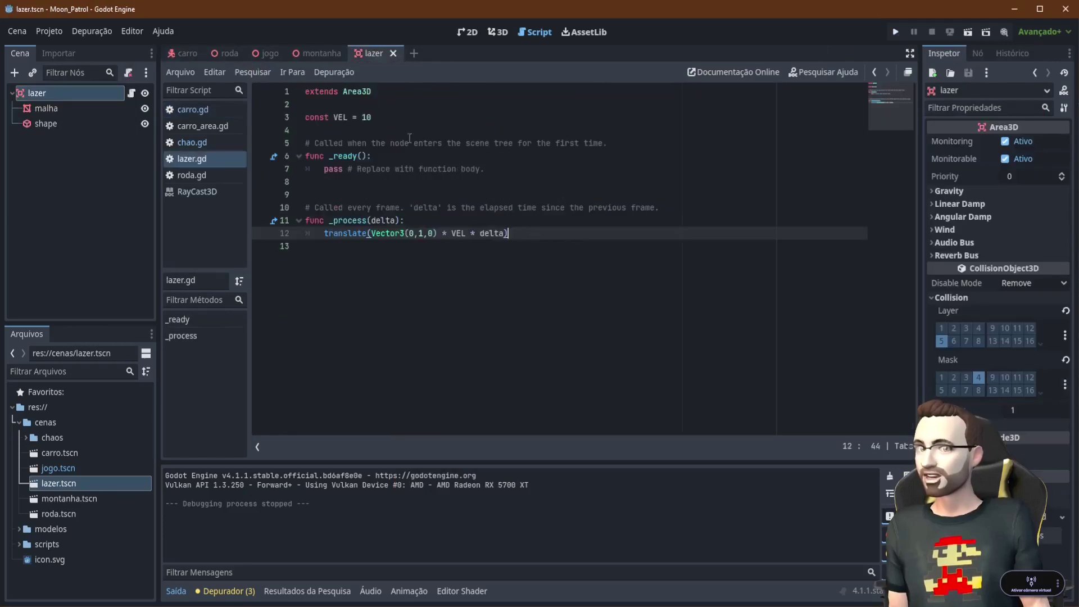
pyautogui.click(366, 117)
pyautogui.write('2')
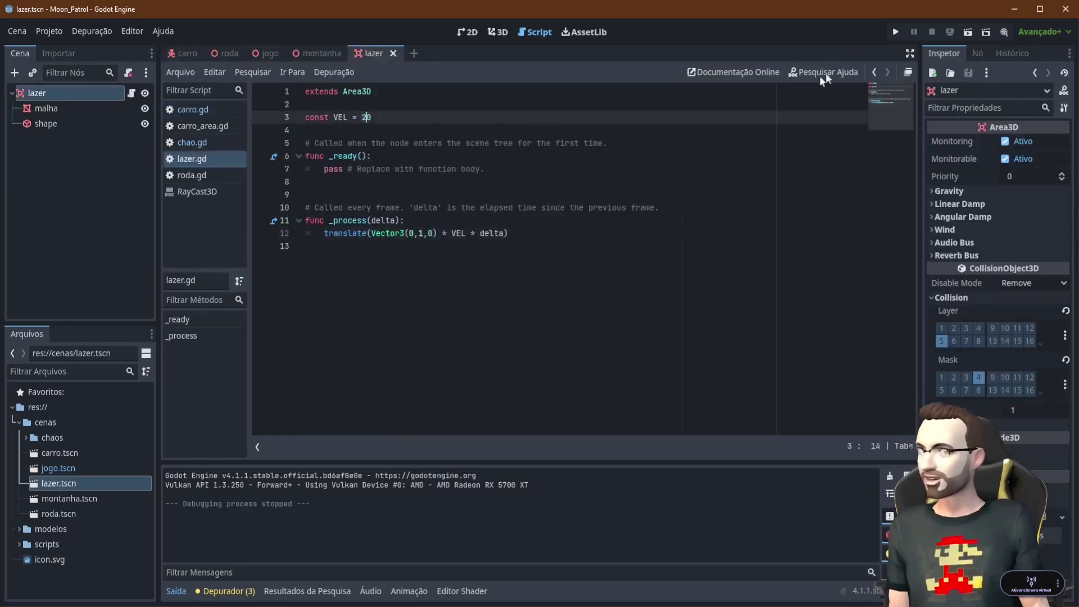
pyautogui.click(893, 34)
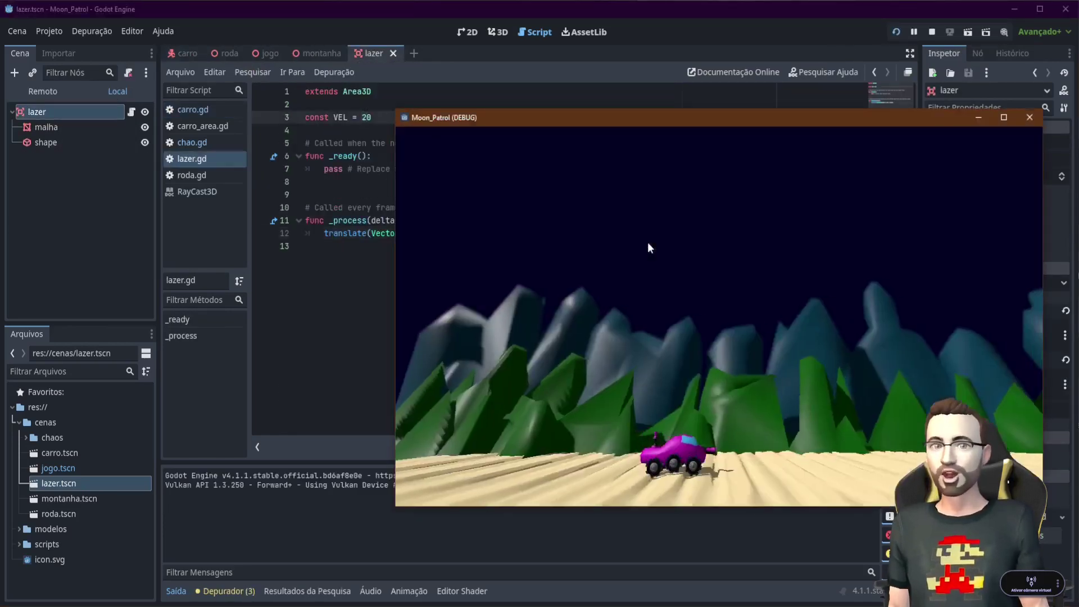
pyautogui.press('space')
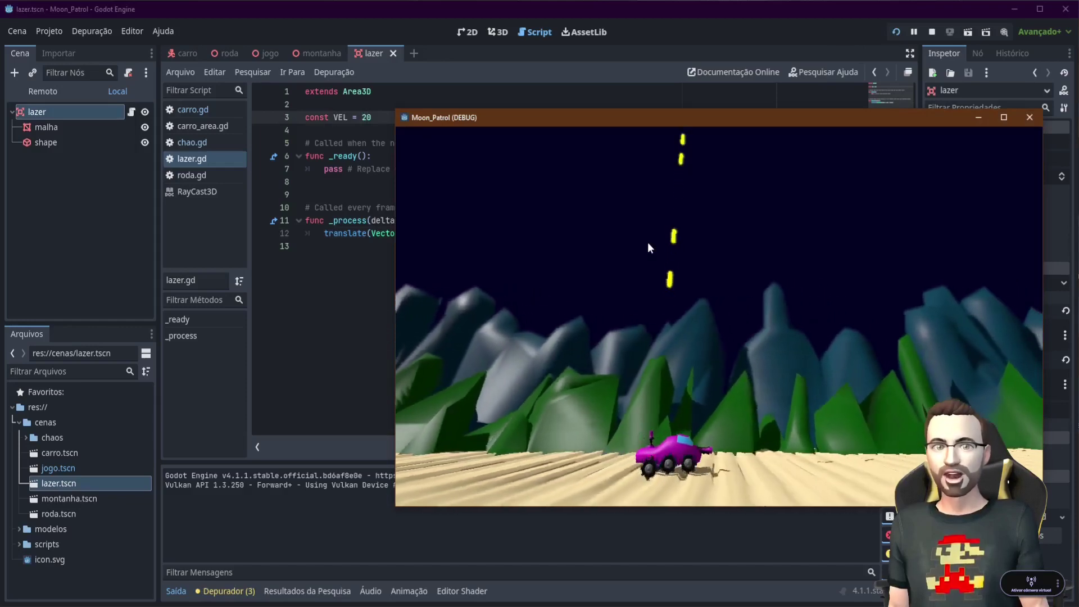
pyautogui.press('Left')
pyautogui.press('space')
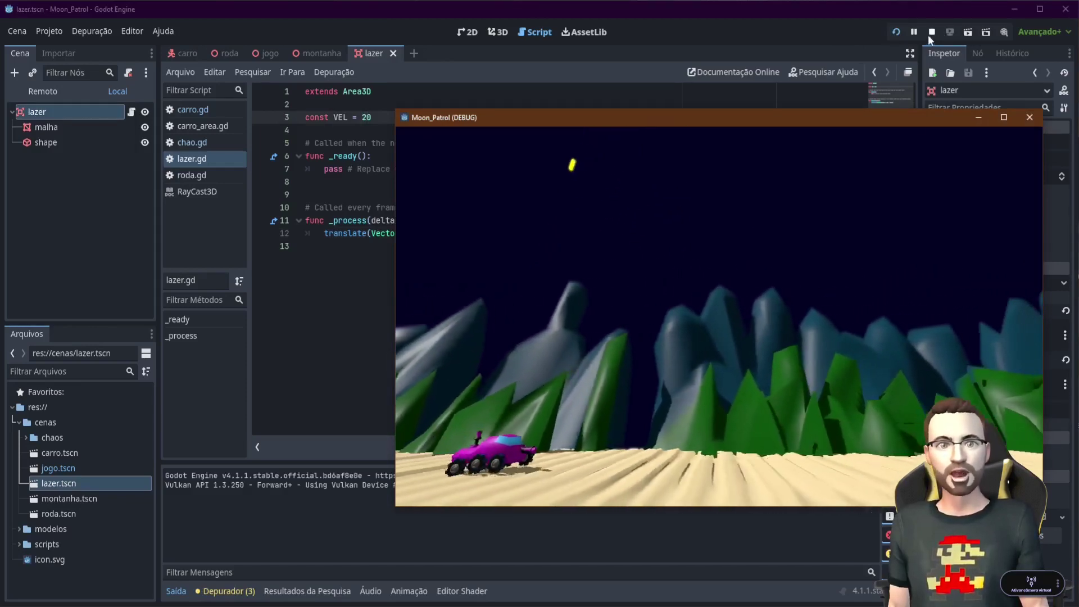
pyautogui.click(931, 33)
pyautogui.click(497, 34)
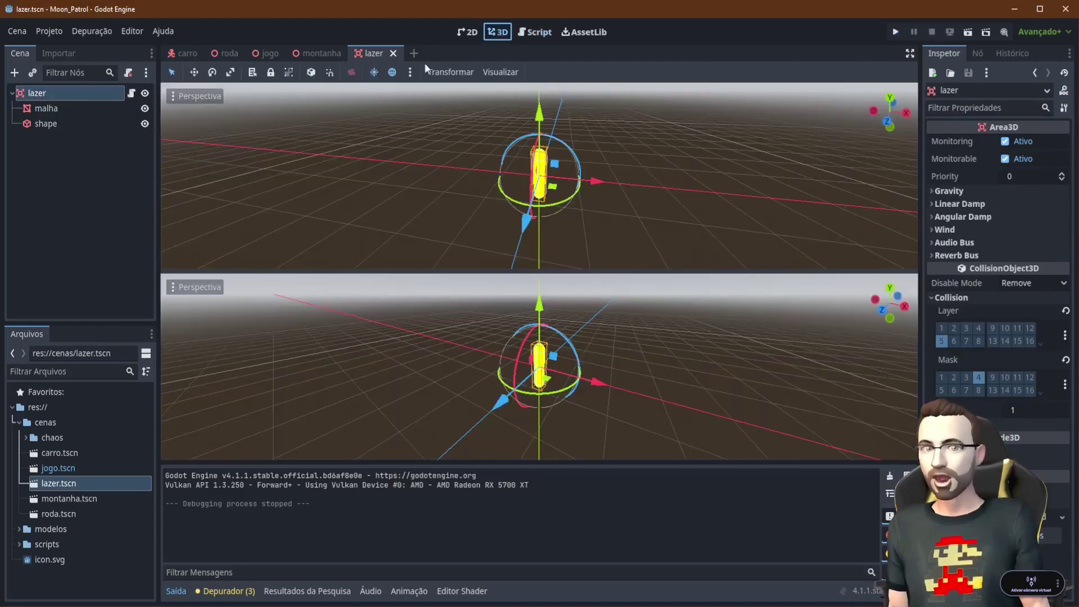
# Tilt the jogo scene's camera upward to about -11.9° and run the game
pyautogui.click(257, 53)
pyautogui.scroll(5, 575, 212)
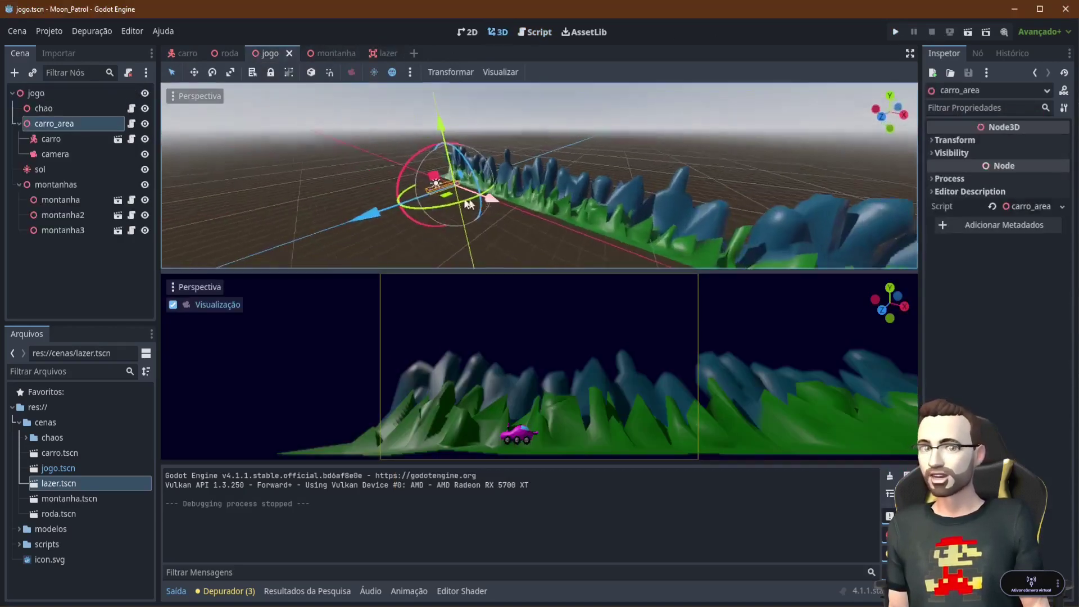
pyautogui.click(65, 153)
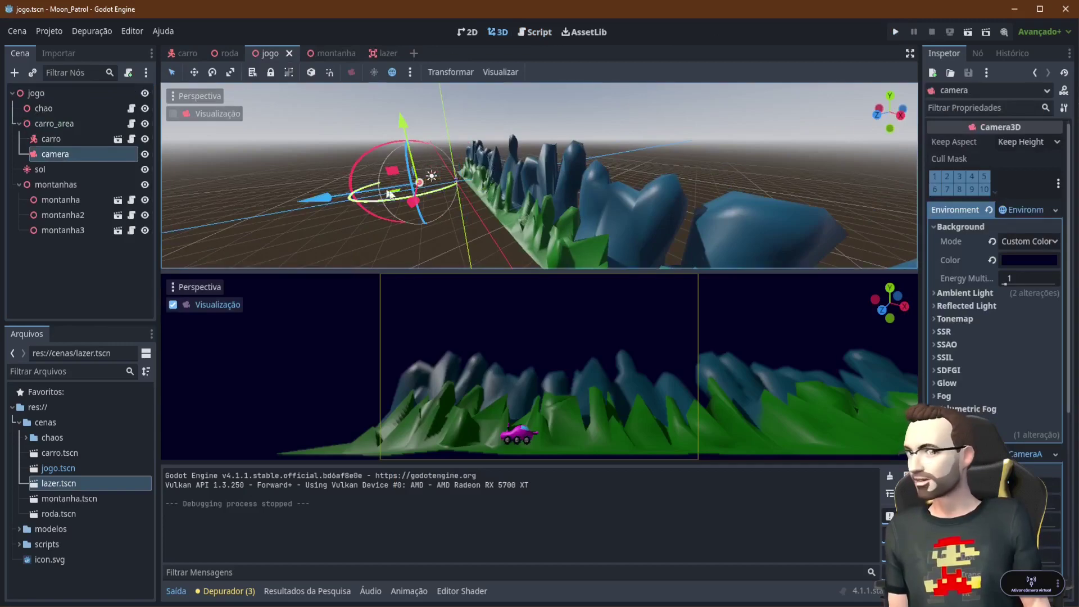
pyautogui.scroll(5, 420, 183)
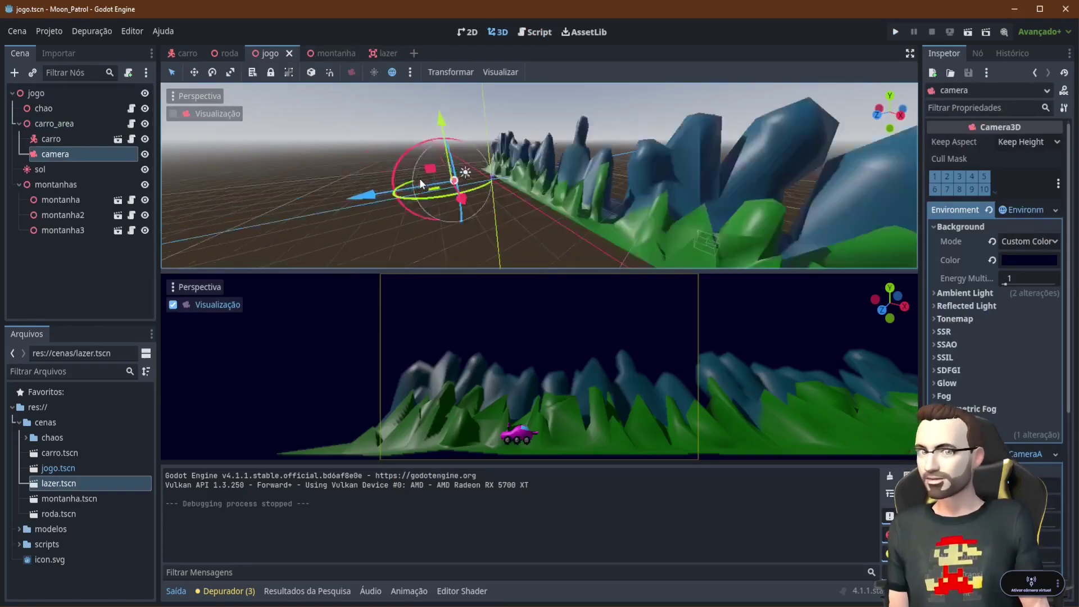
pyautogui.moveTo(420, 182)
pyautogui.mouseDown(button='middle')
pyautogui.moveTo(616, 183)
pyautogui.moveTo(591, 133)
pyautogui.mouseUp(button='middle')
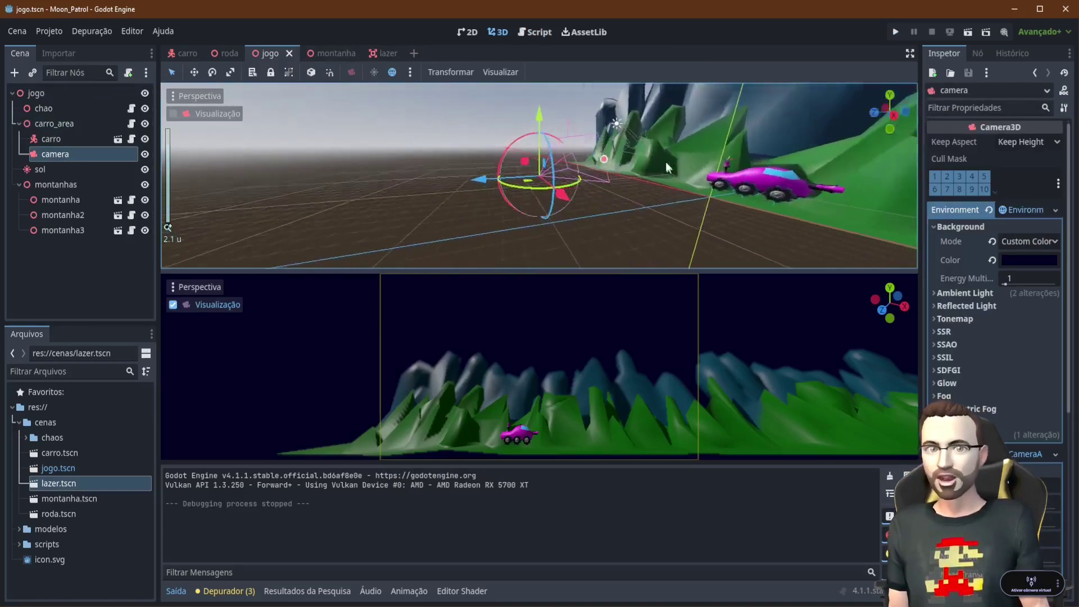
pyautogui.moveTo(557, 140); pyautogui.dragTo(538, 81)
pyautogui.scroll(-10, 555, 162)
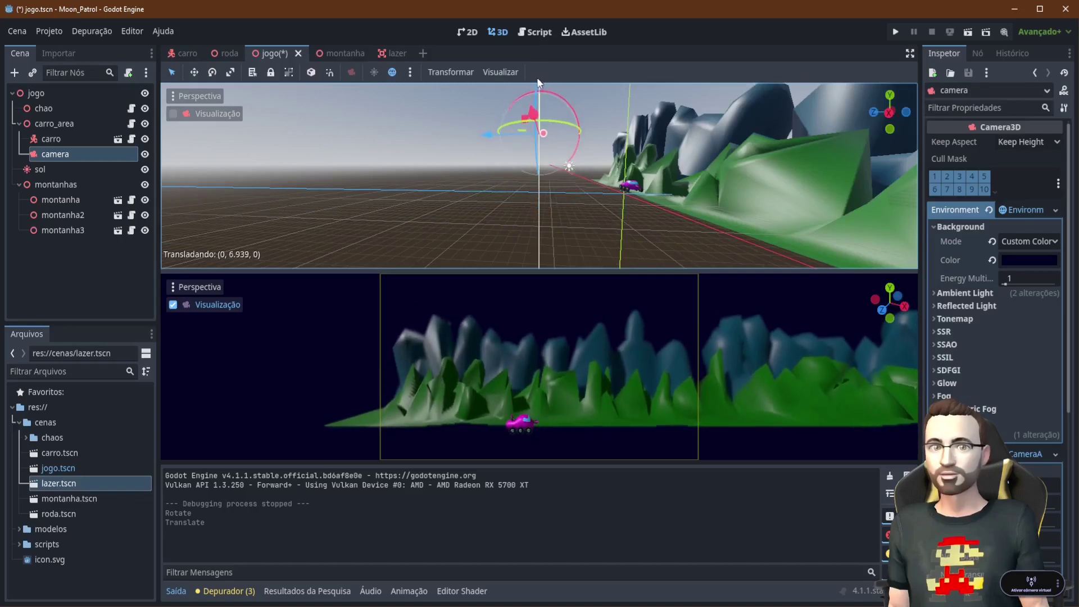
pyautogui.click(895, 31)
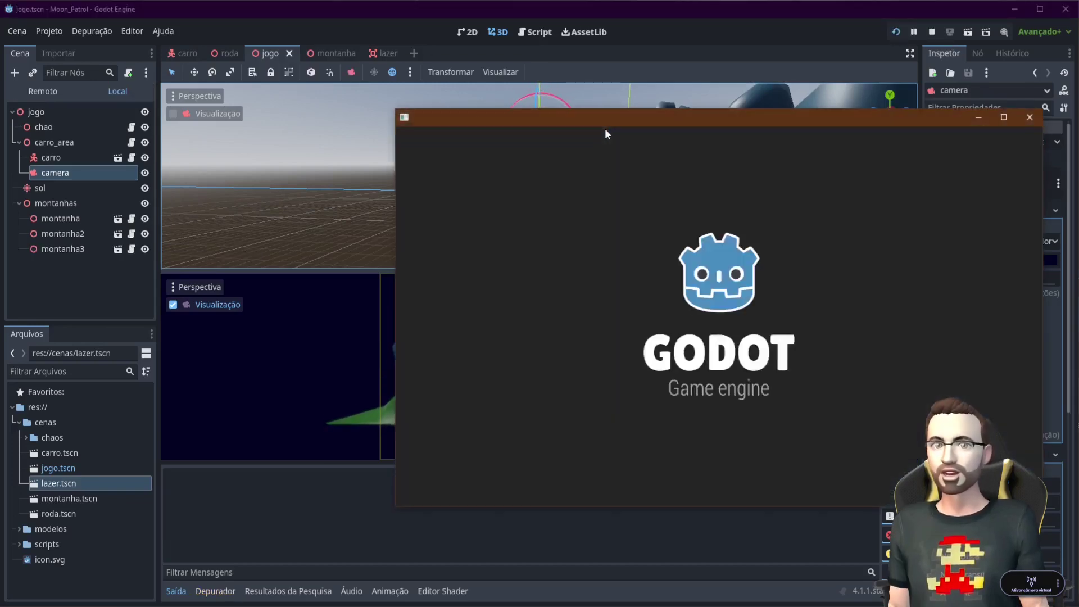
# Drive the car firing several lasers up into the sky, then close the game window
pyautogui.press('Left')
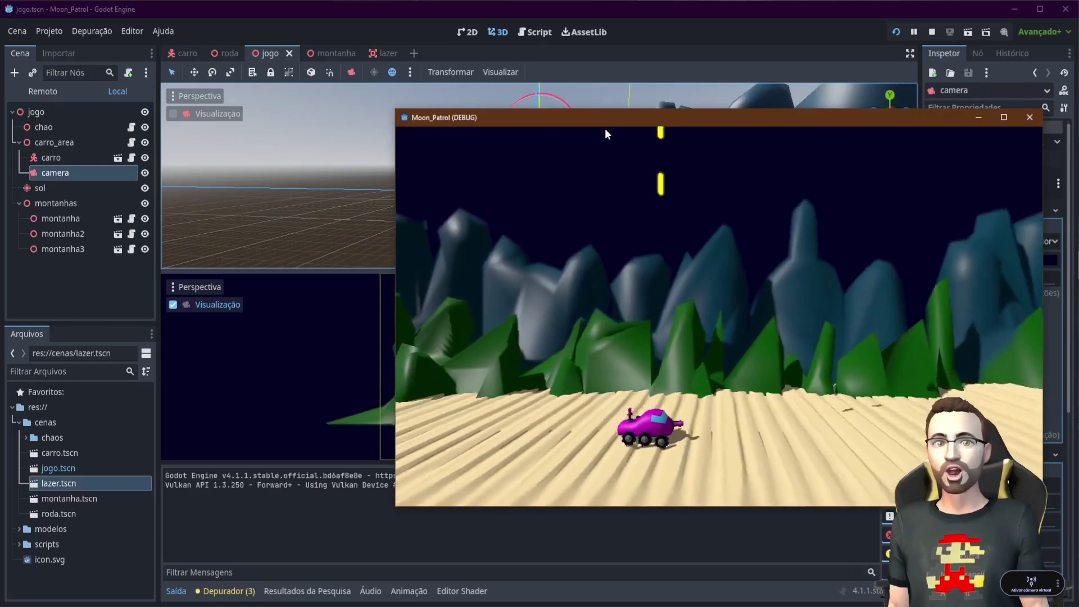
pyautogui.press('space')
pyautogui.press('Left')
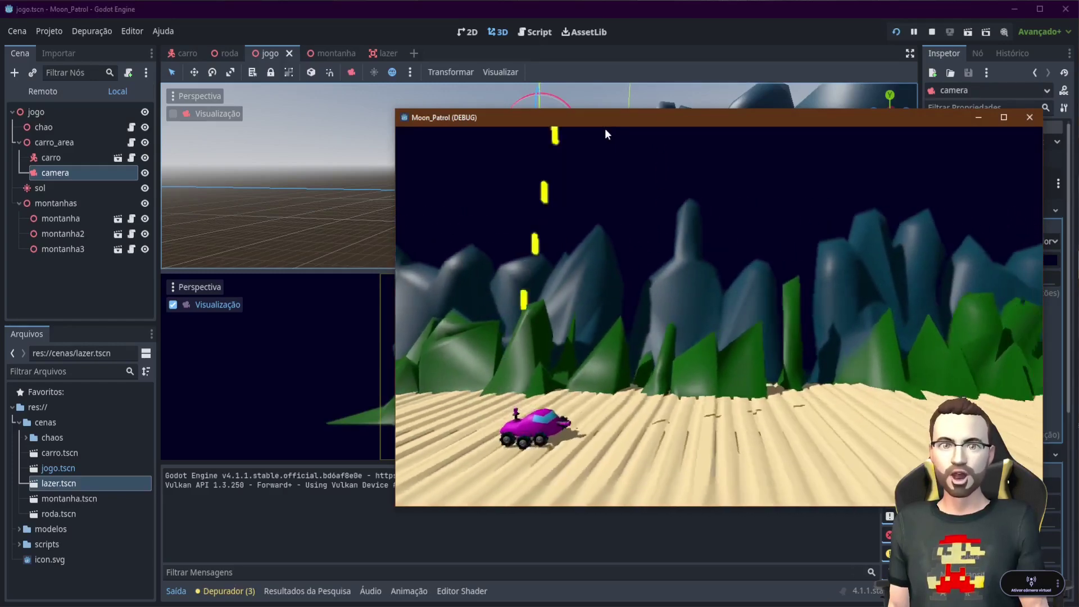
pyautogui.press('space')
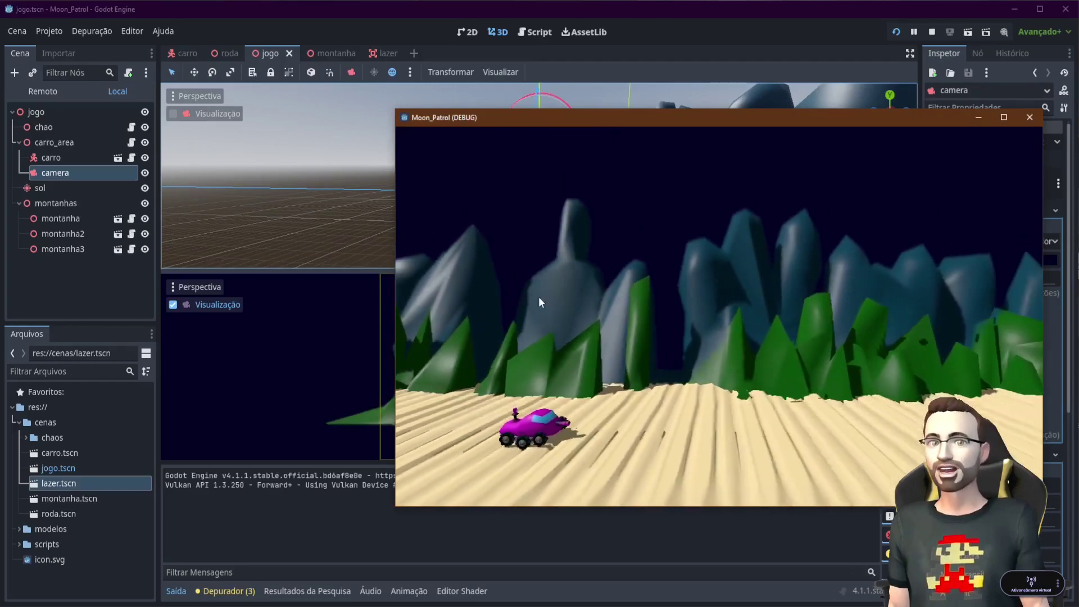
pyautogui.press('space')
pyautogui.press('space')
pyautogui.press('space')
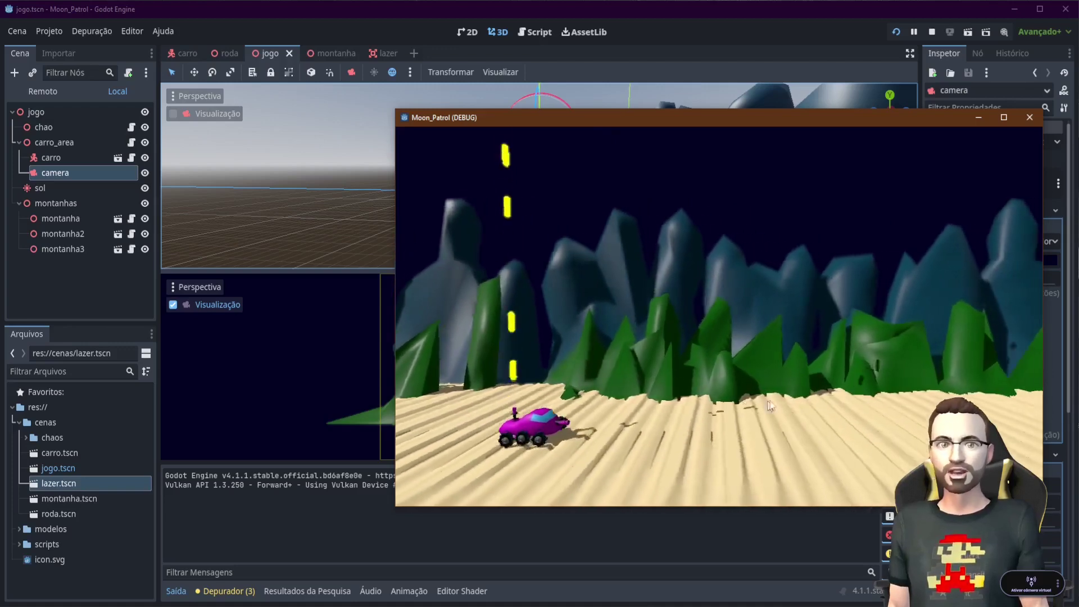
pyautogui.press('space')
pyautogui.press('space')
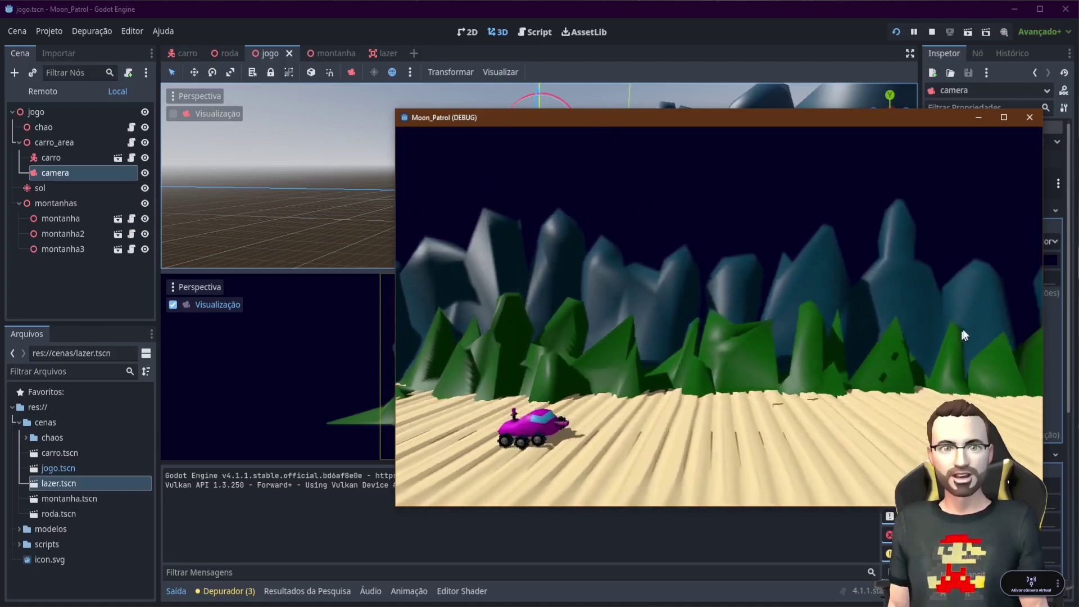
pyautogui.press('space')
pyautogui.press('space')
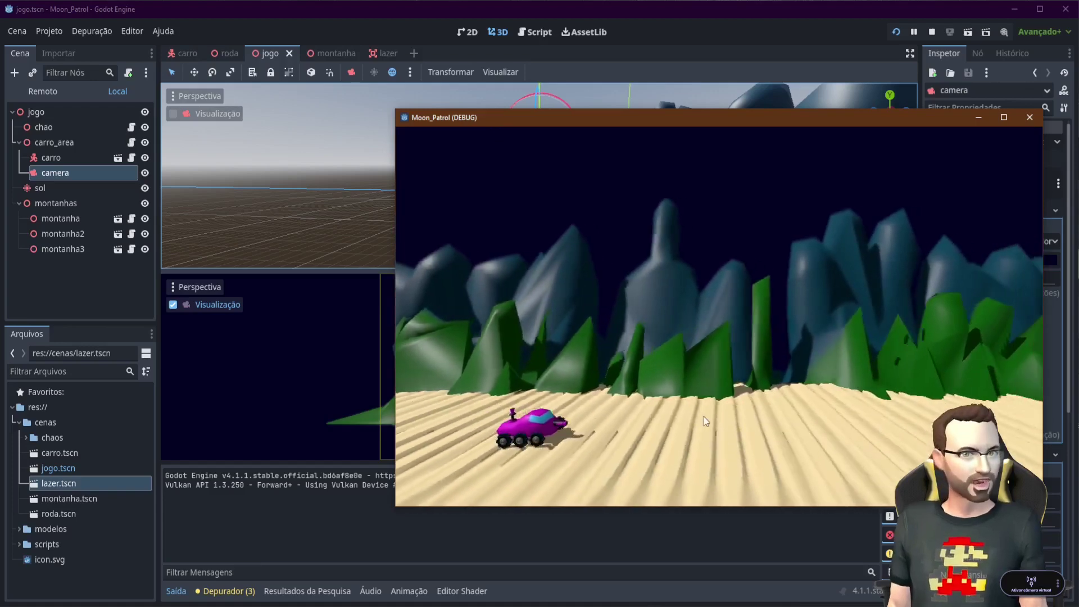
pyautogui.click(1029, 117)
# In the lazer scene, set the malha mesh's Geometry Cast Shadow to Off
pyautogui.click(375, 54)
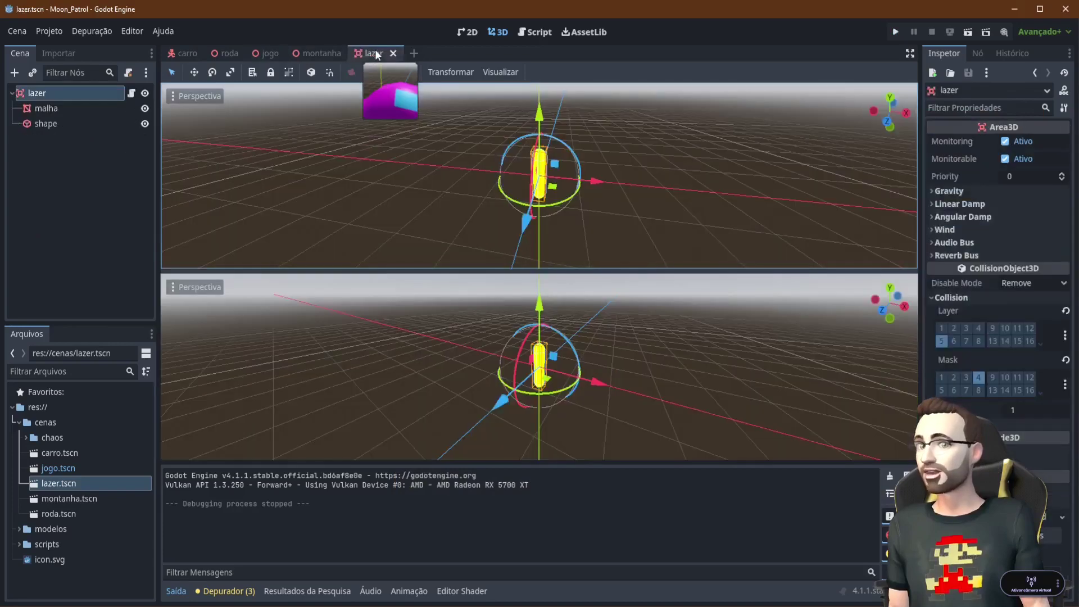
pyautogui.click(45, 109)
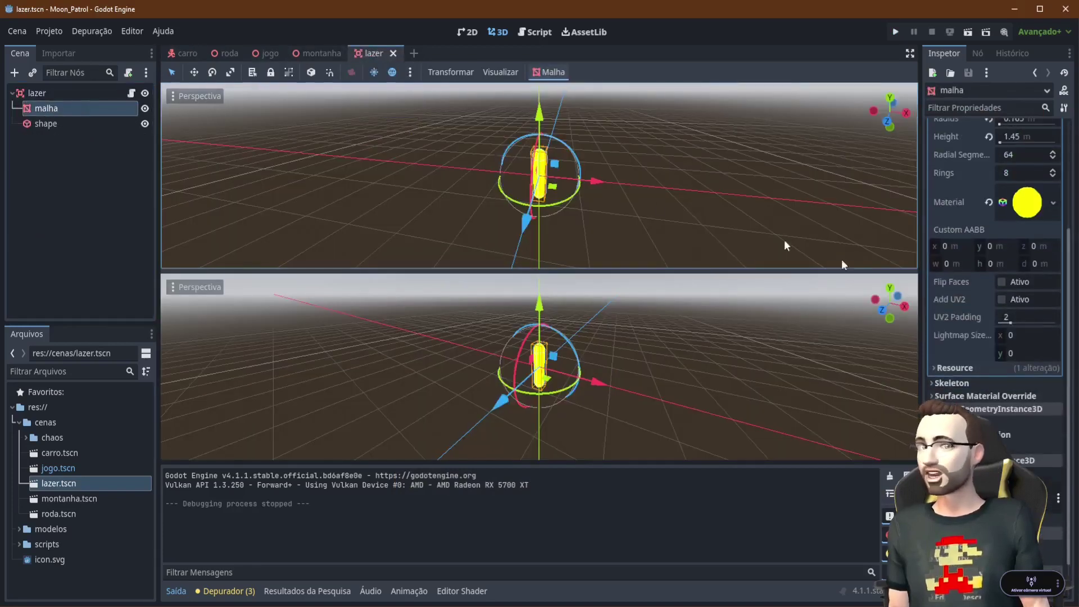
pyautogui.scroll(-2, 993, 318)
pyautogui.click(946, 380)
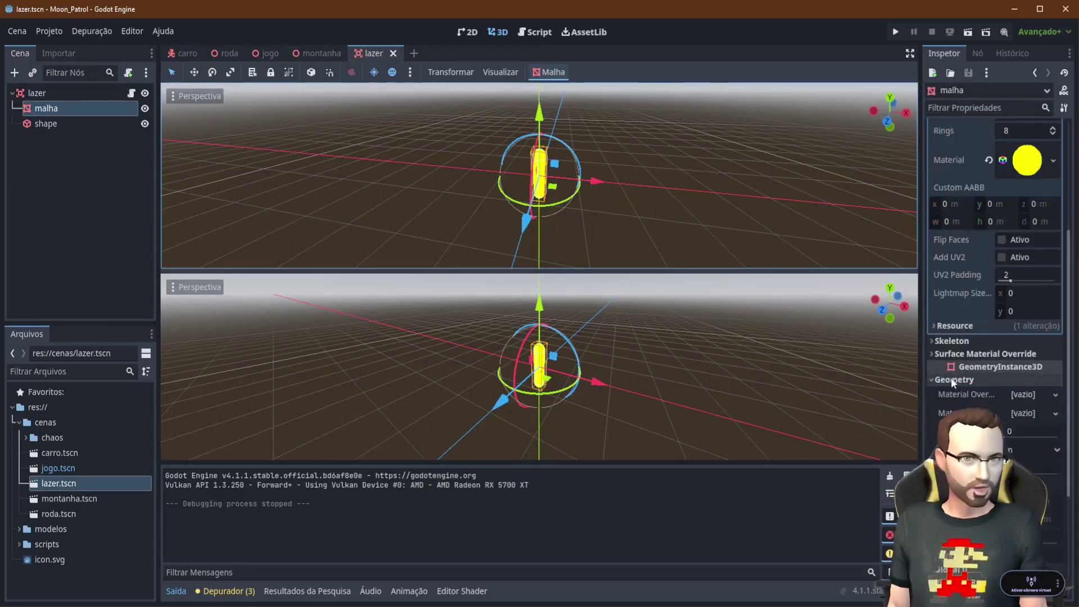
pyautogui.scroll(-2, 949, 377)
pyautogui.click(1019, 389)
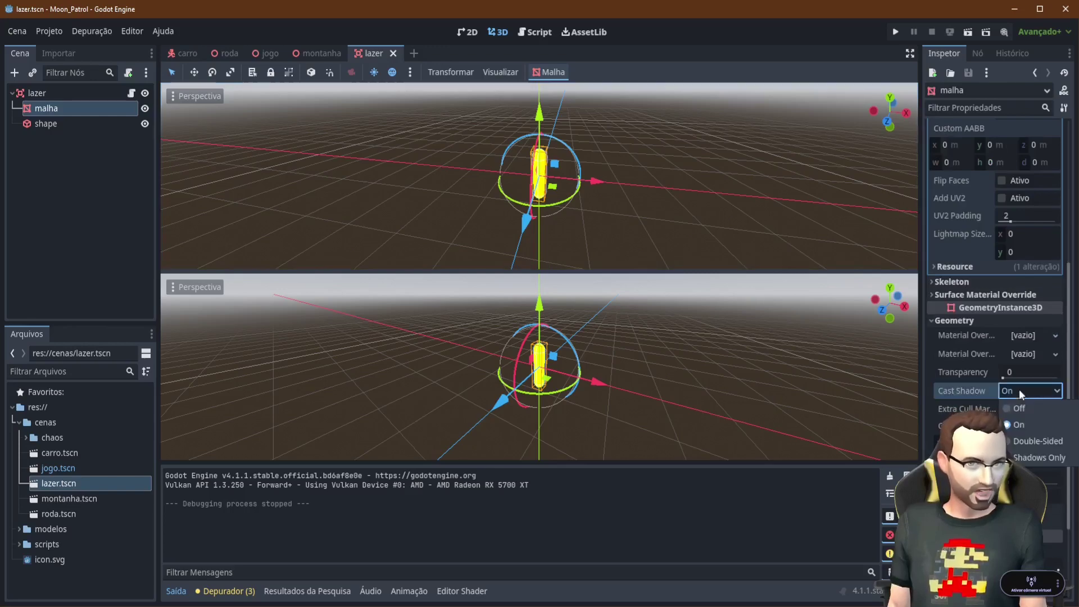
pyautogui.click(1026, 412)
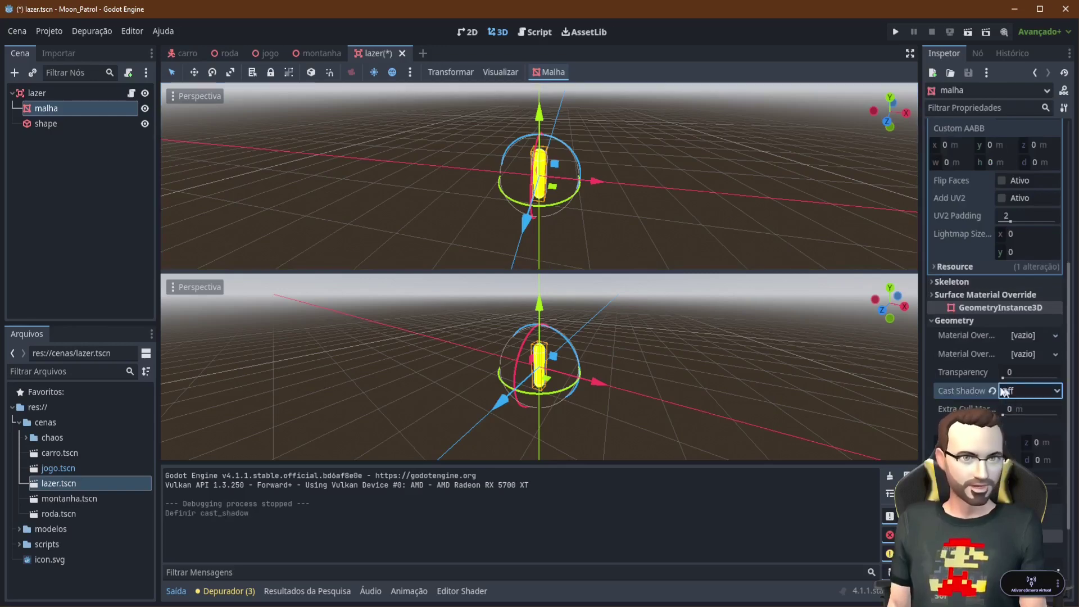
# Run the game, fire lasers to check them, then close the game window
pyautogui.click(896, 31)
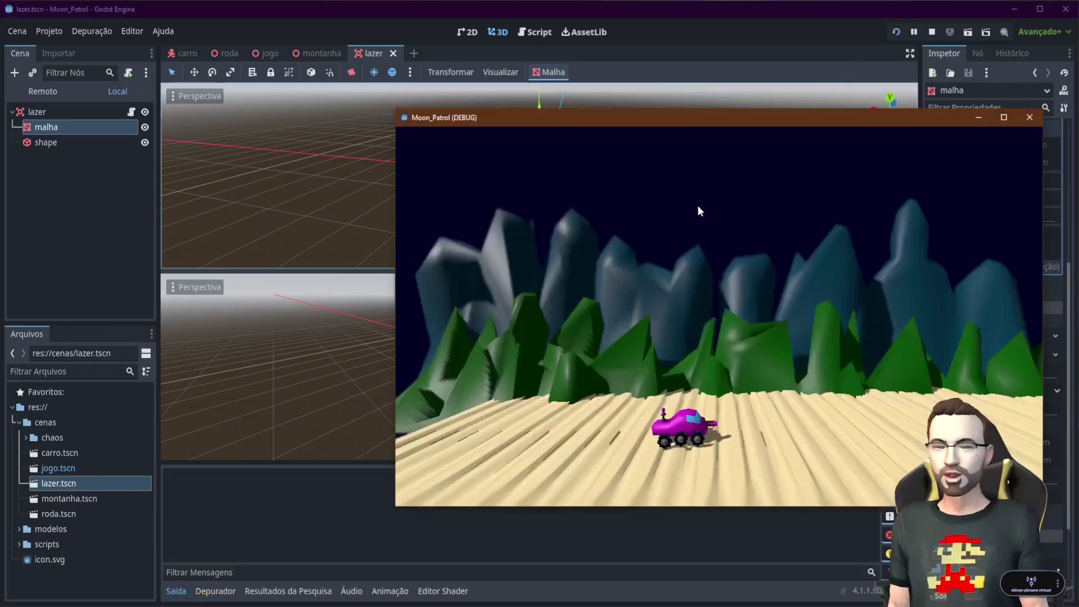
pyautogui.press('space')
pyautogui.press('space')
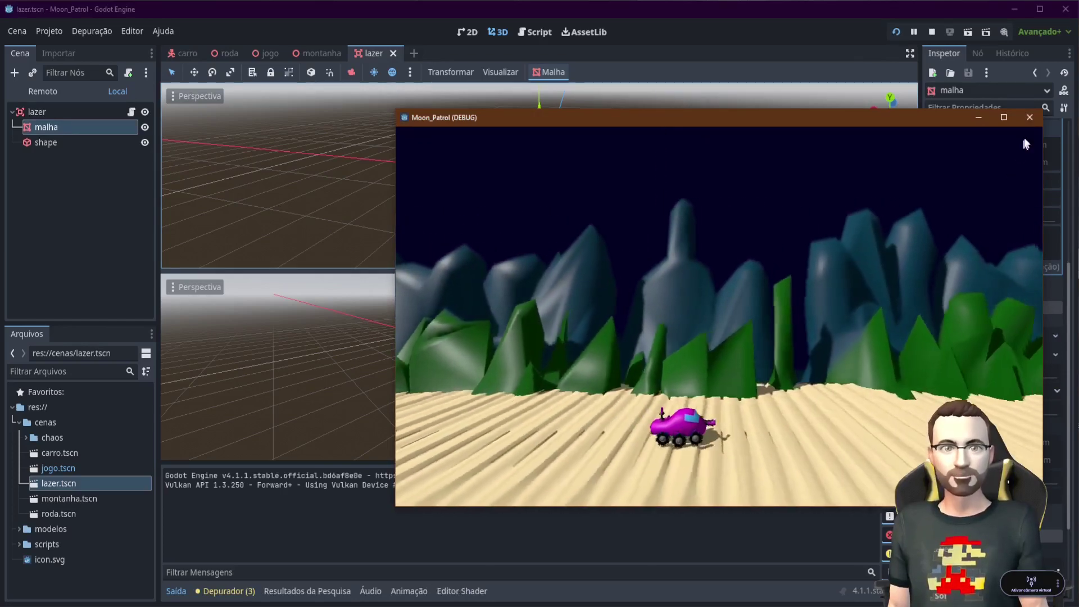
pyautogui.click(1029, 118)
# Add an OmniLight3D child under the lazer root node and name it lamp
pyautogui.click(35, 90)
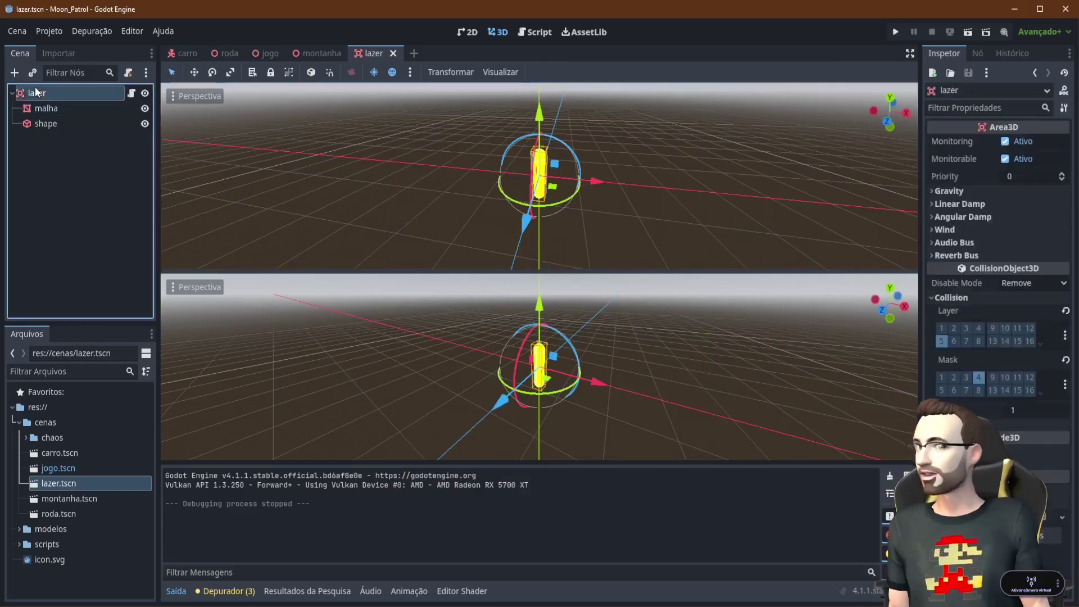
pyautogui.rightClick(35, 90)
pyautogui.click(84, 118)
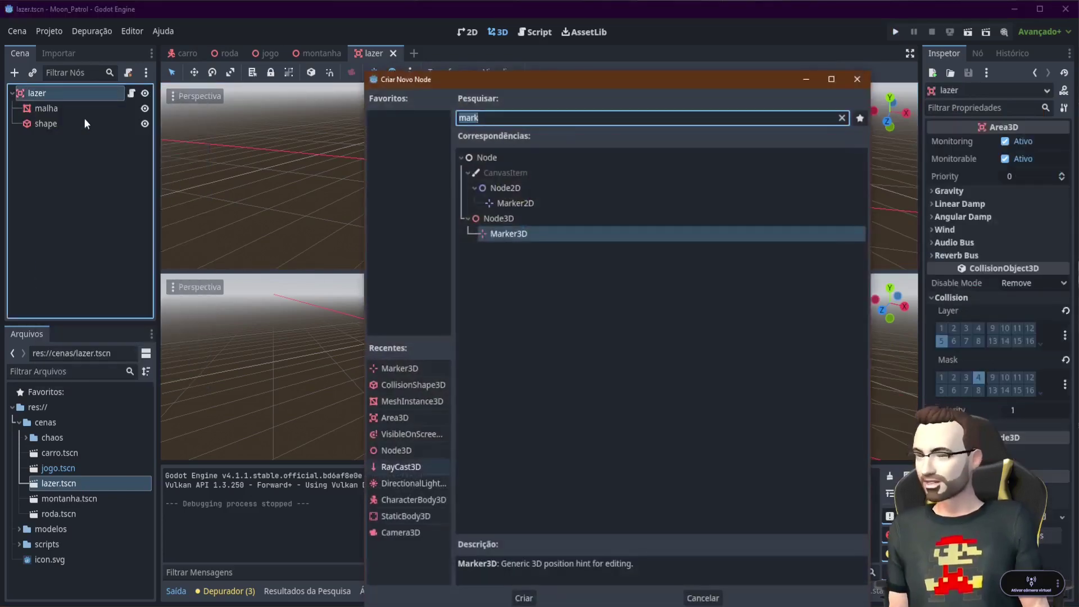
pyautogui.write('omn')
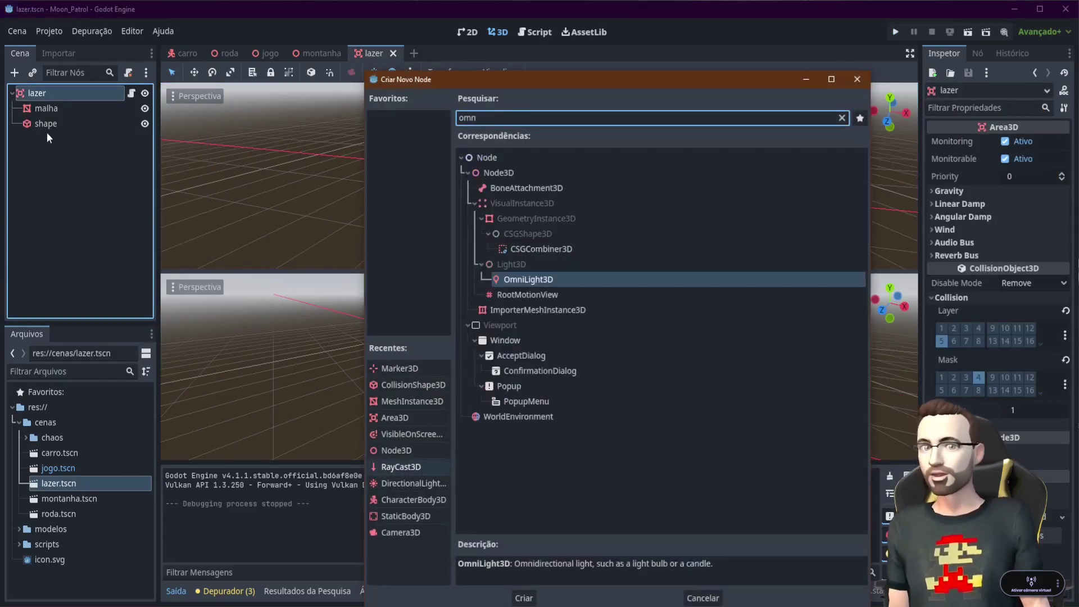
pyautogui.doubleClick(538, 280)
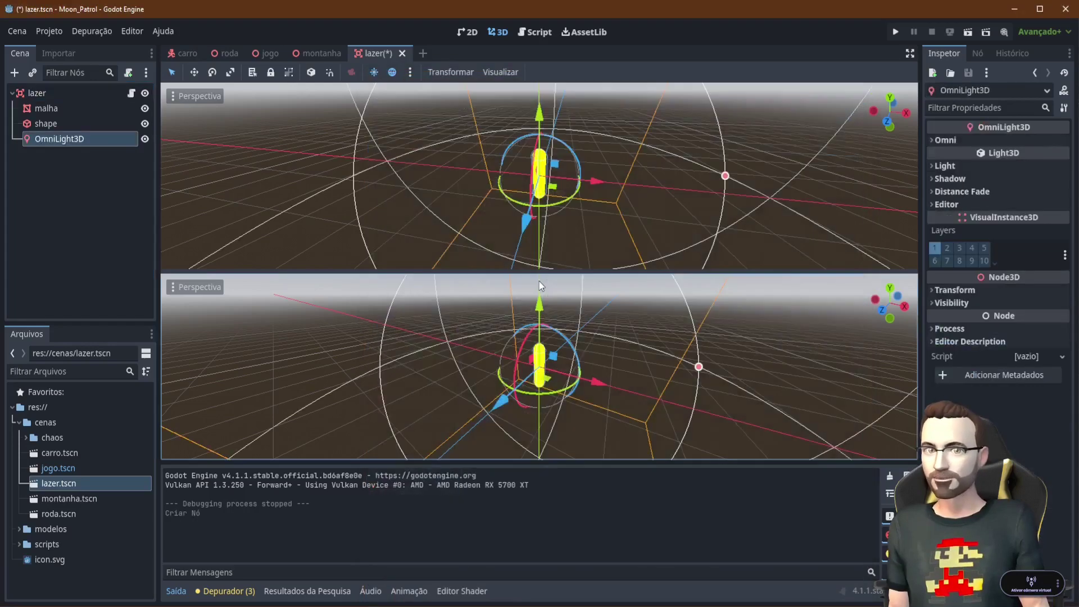
pyautogui.doubleClick(67, 143)
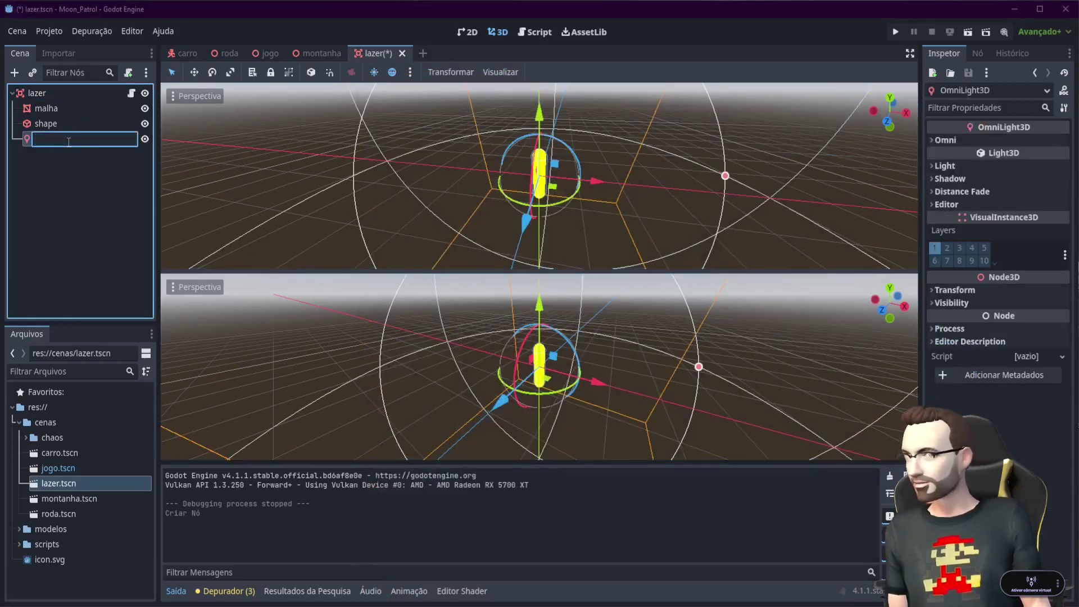
pyautogui.write('lamp')
pyautogui.press('Return')
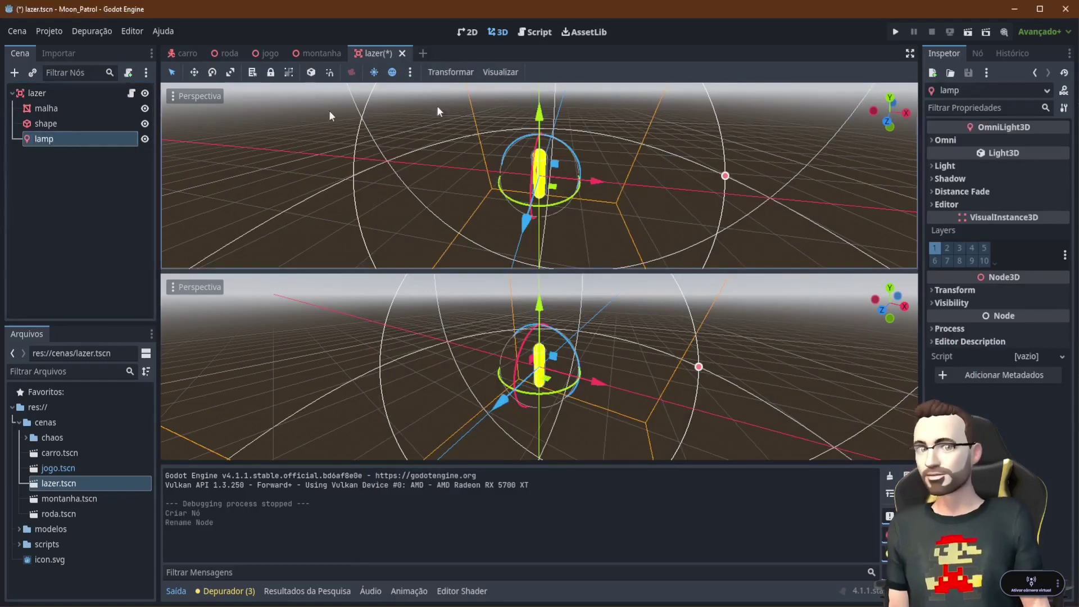
pyautogui.scroll(-3, 703, 134)
# Give the lamp light energy 1.83 and a yellow colour, then save and run the game
pyautogui.click(951, 140)
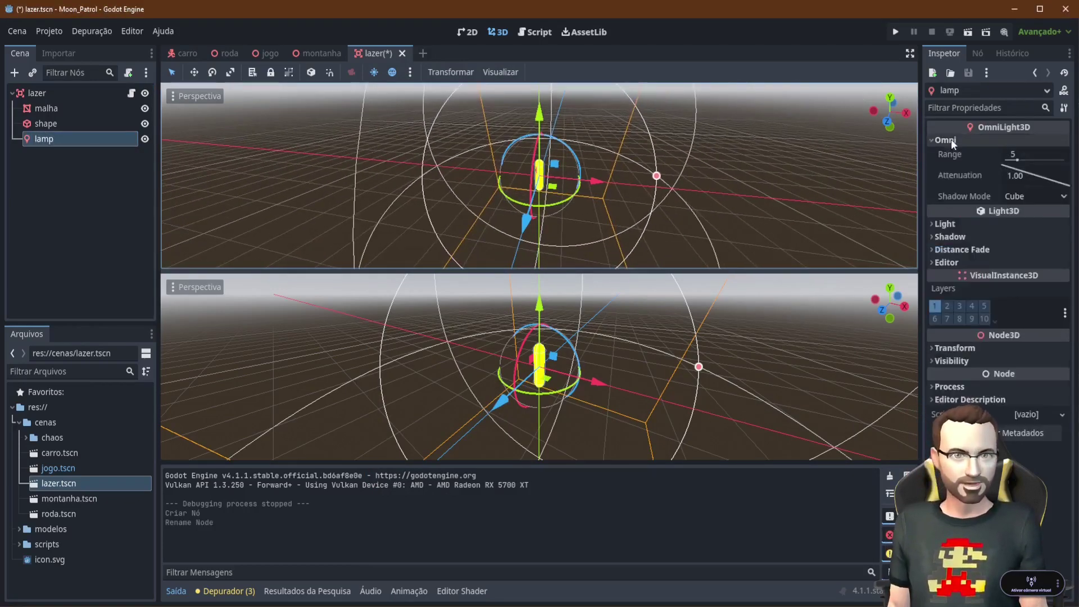
pyautogui.click(951, 142)
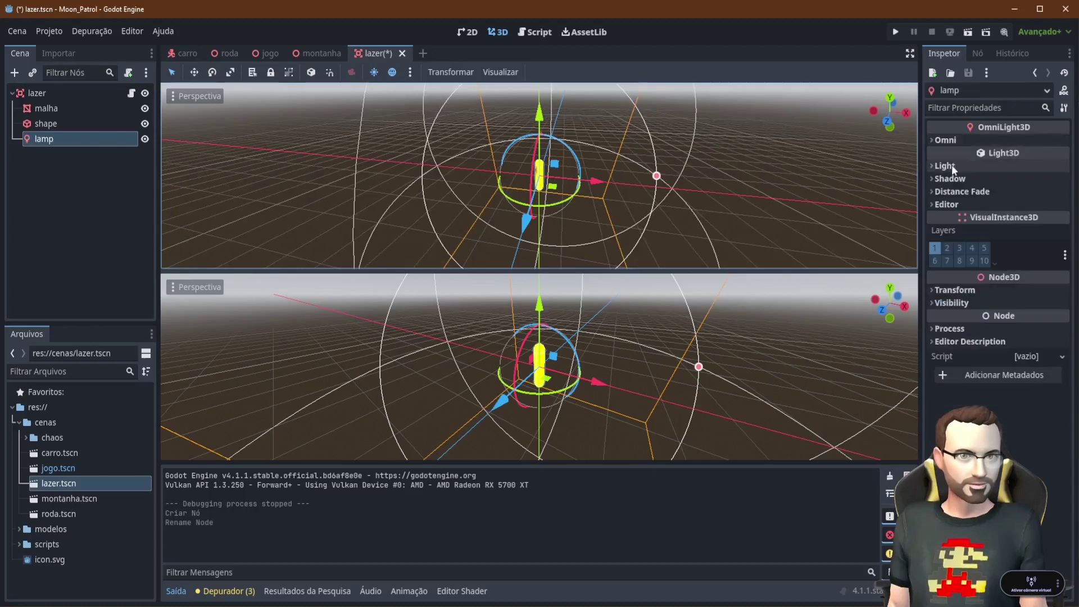
pyautogui.click(952, 165)
pyautogui.moveTo(1021, 198); pyautogui.dragTo(1037, 198)
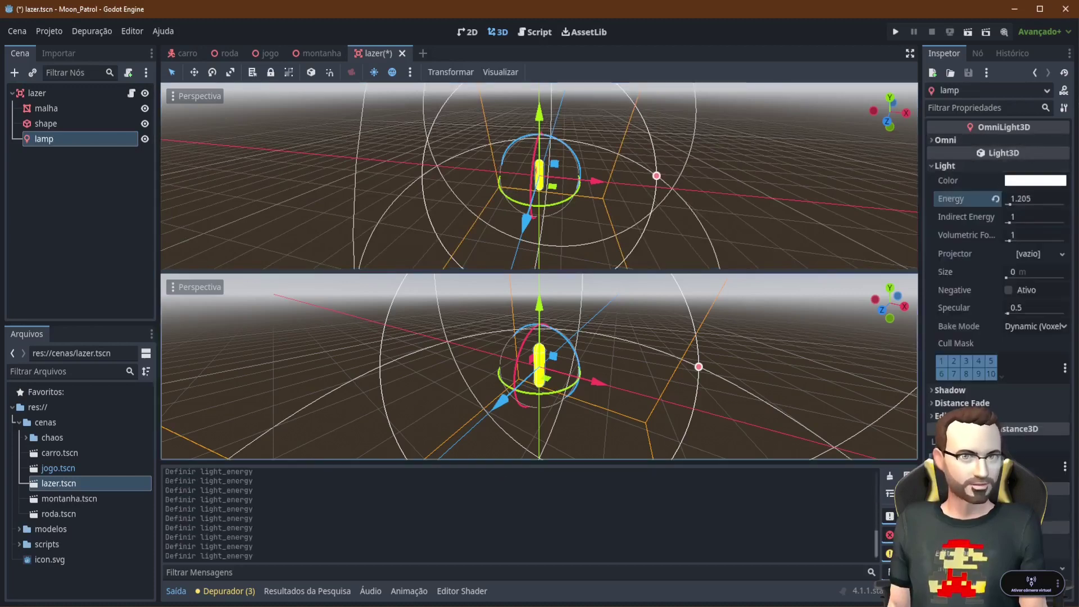
pyautogui.click(1019, 181)
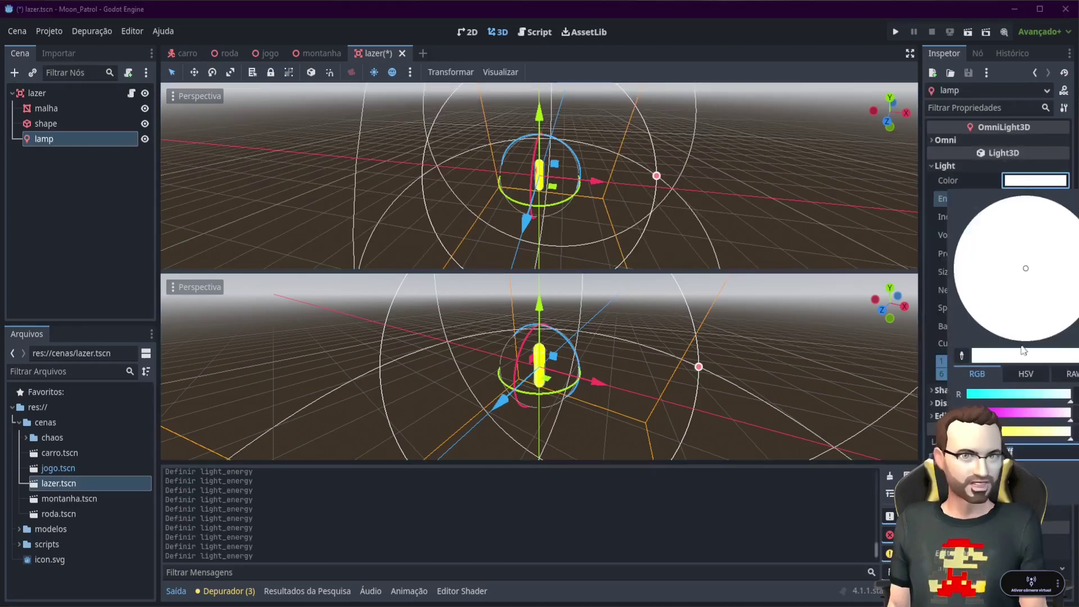
pyautogui.moveTo(1040, 434); pyautogui.dragTo(966, 433)
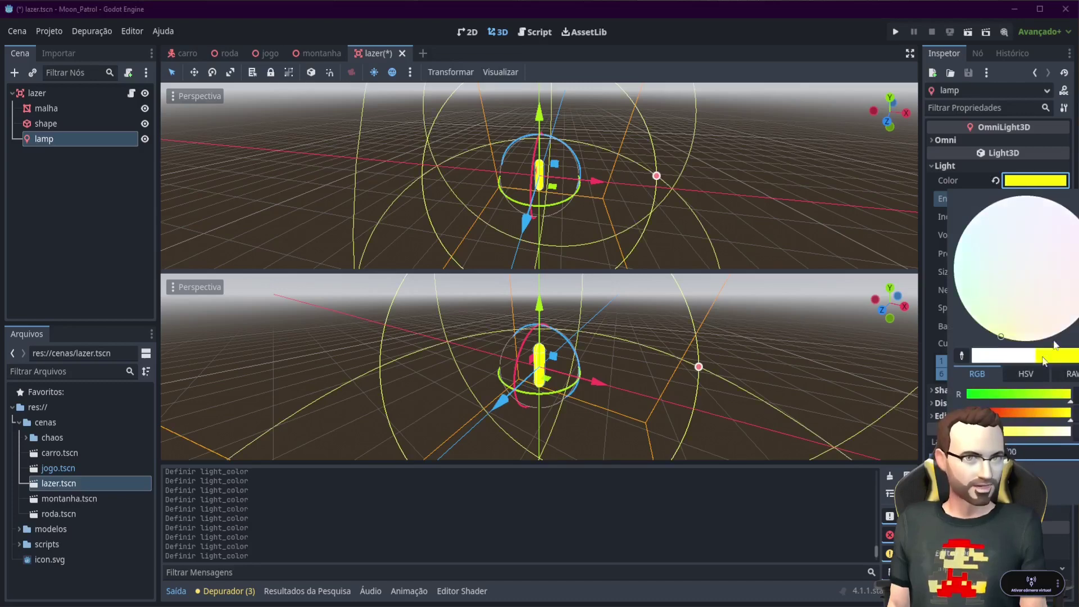
pyautogui.click(936, 32)
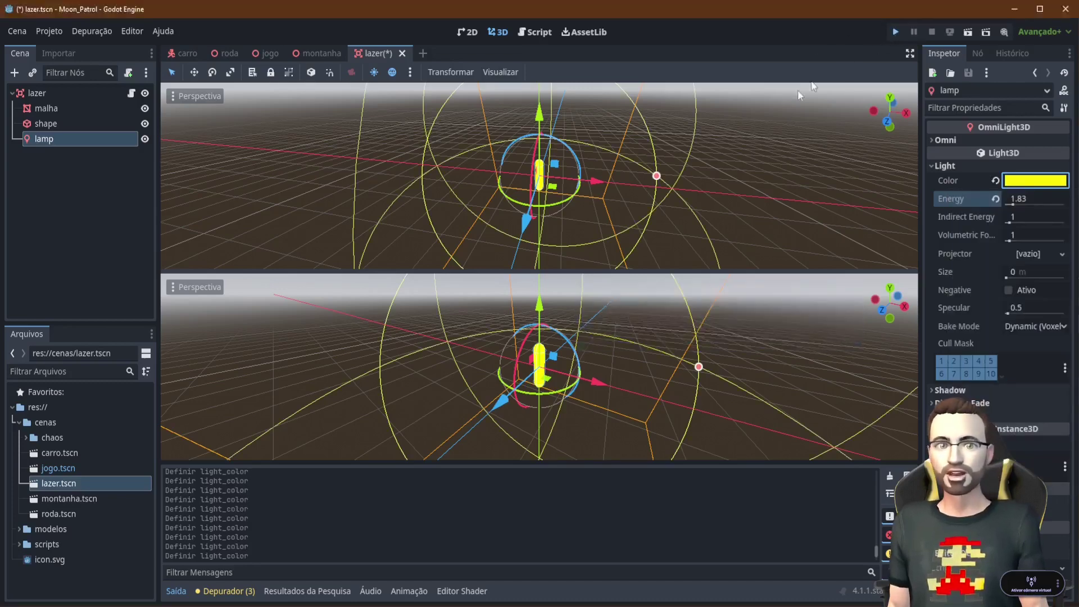
pyautogui.press('F5')
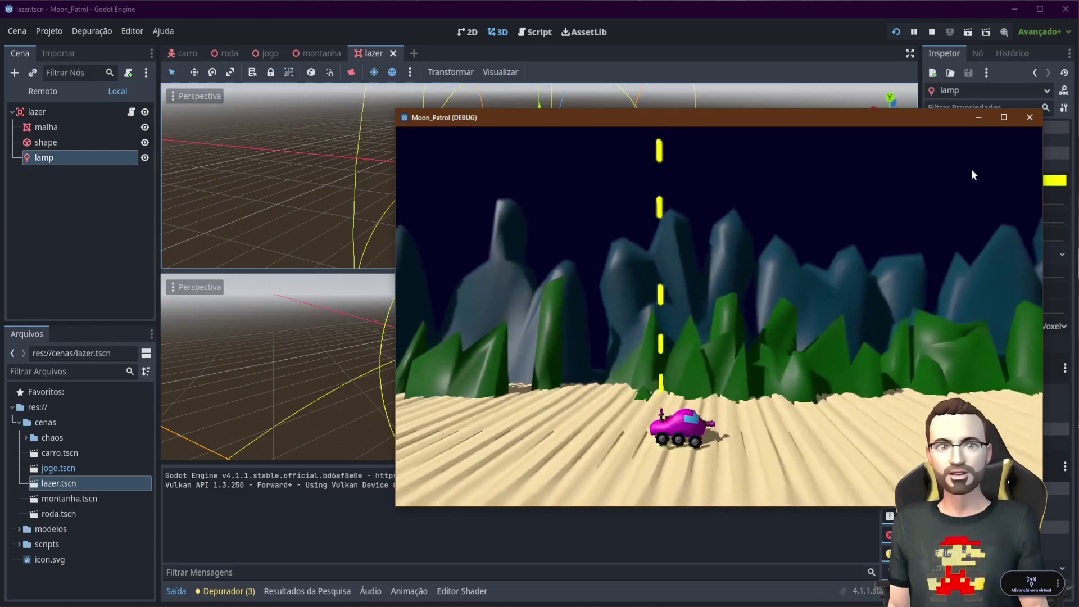
# Stop the Moon_Patrol test game and deselect the lamp node in the viewport
pyautogui.click(932, 32)
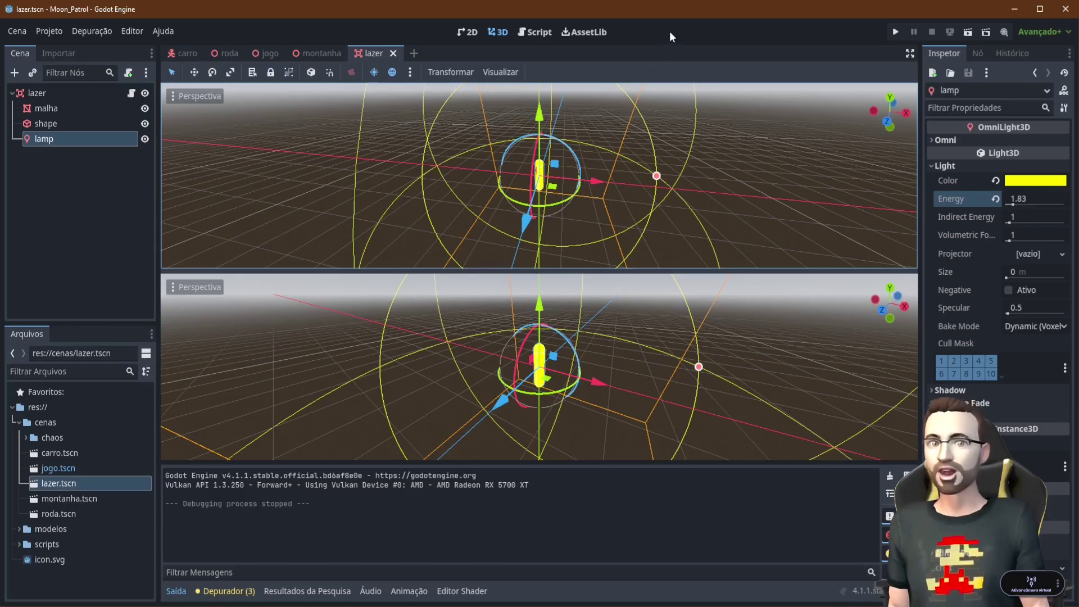
pyautogui.click(307, 188)
# Add a VisibleOnScreenNotifier3D child under lazer, rename it vosn, and show its signals
pyautogui.scroll(-5, 308, 181)
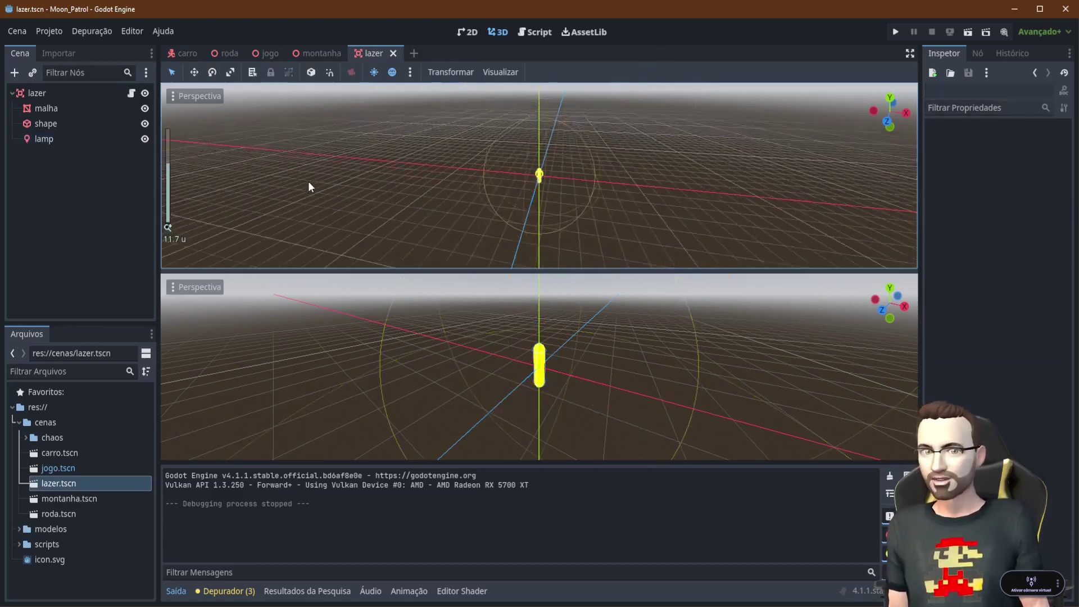
pyautogui.click(42, 93)
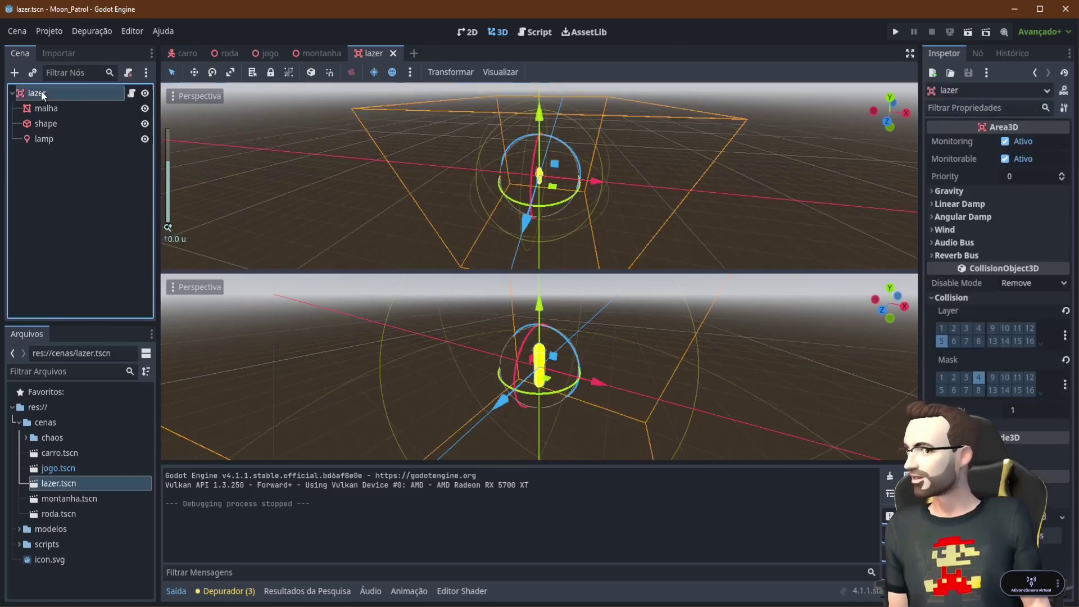
pyautogui.rightClick(42, 90)
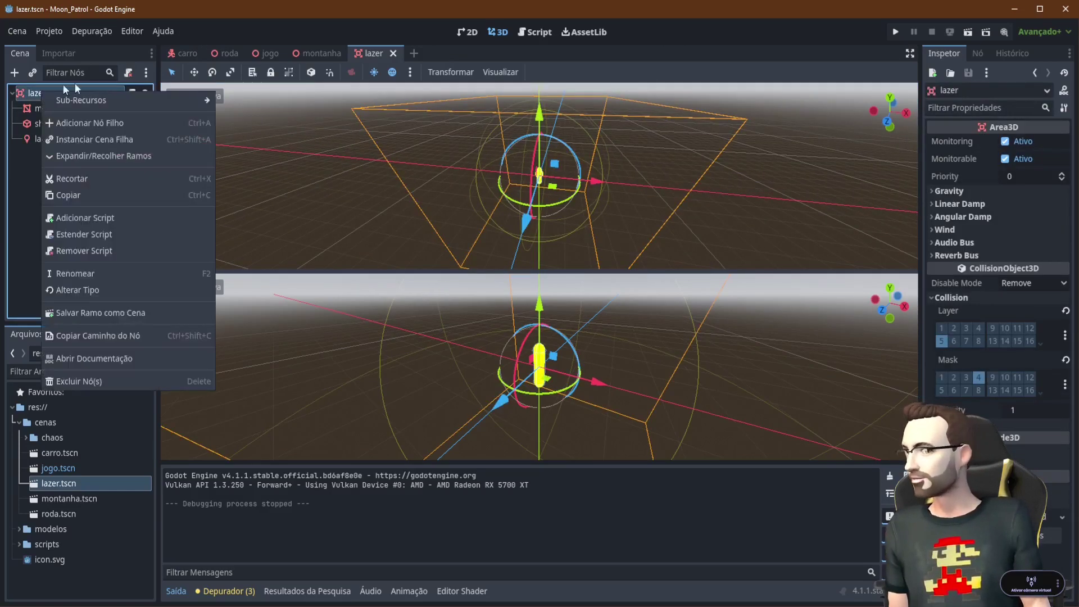
pyautogui.click(124, 119)
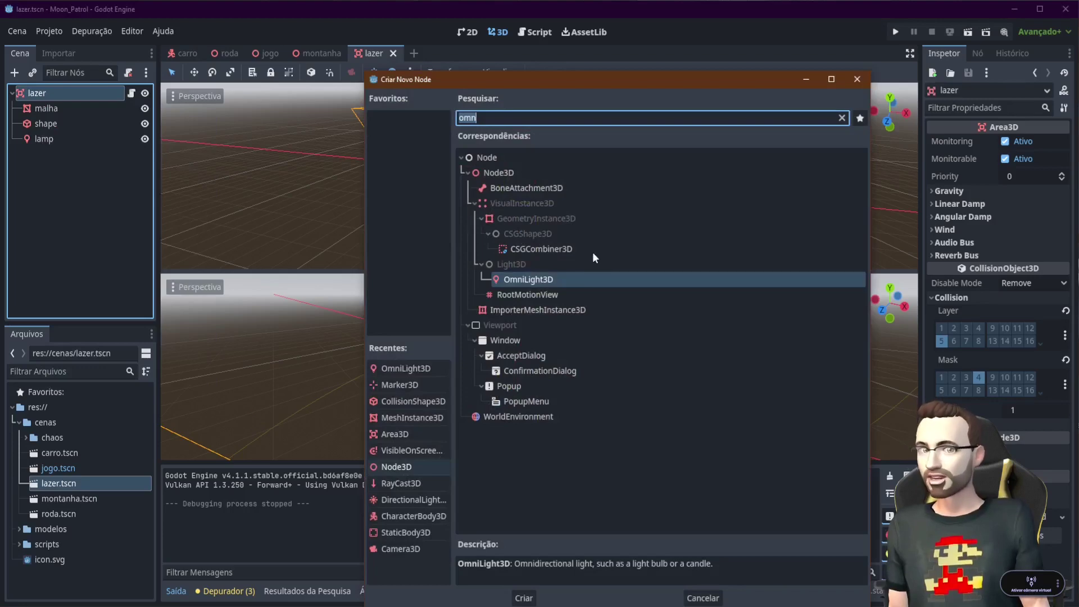
pyautogui.doubleClick(400, 449)
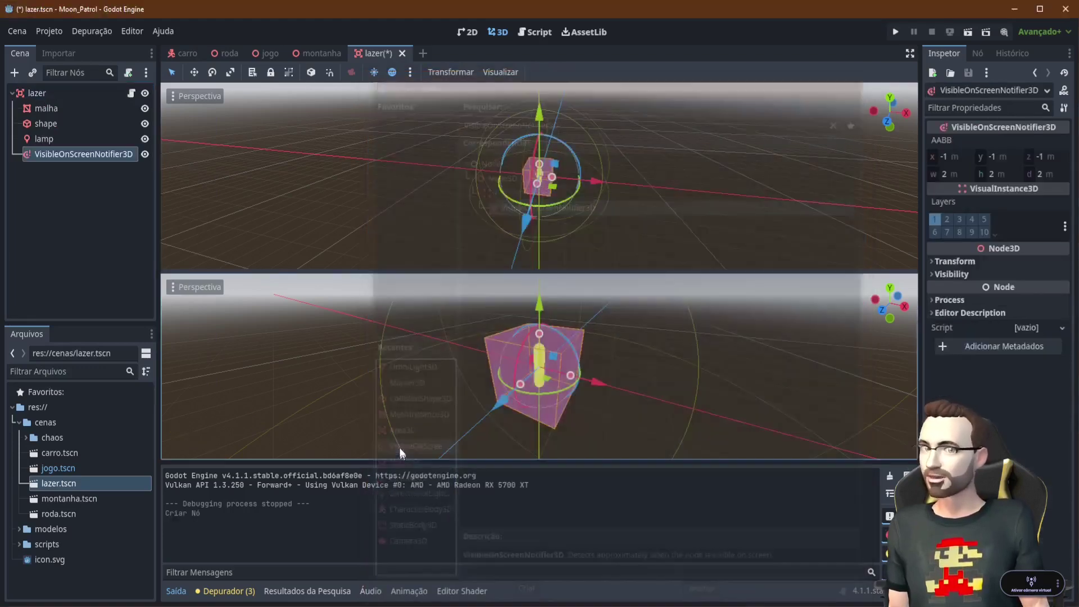
pyautogui.doubleClick(72, 153)
pyautogui.write('vos')
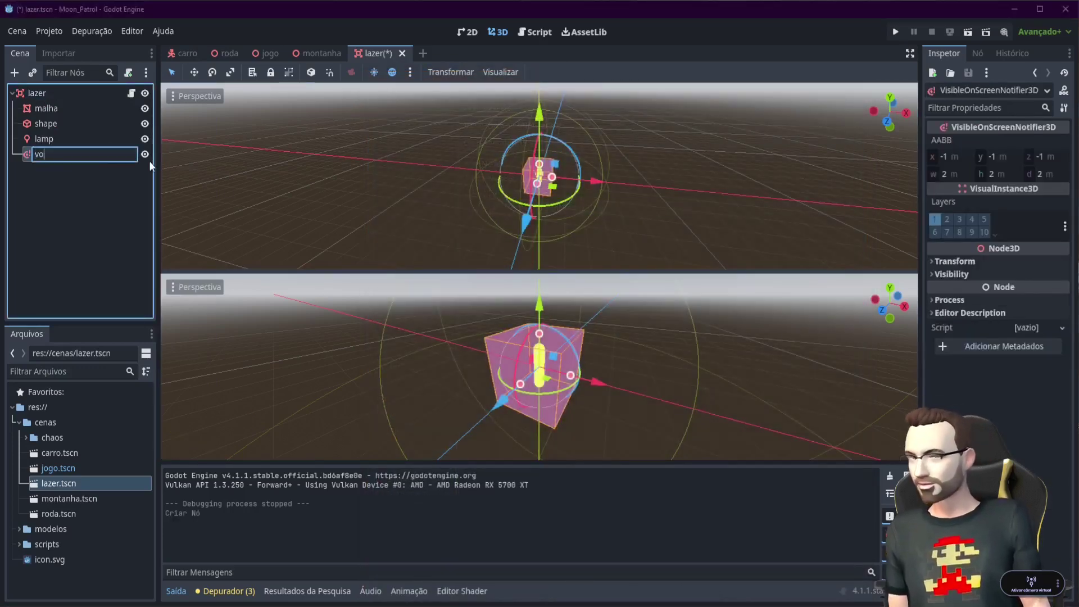
pyautogui.write('n')
pyautogui.press('Return')
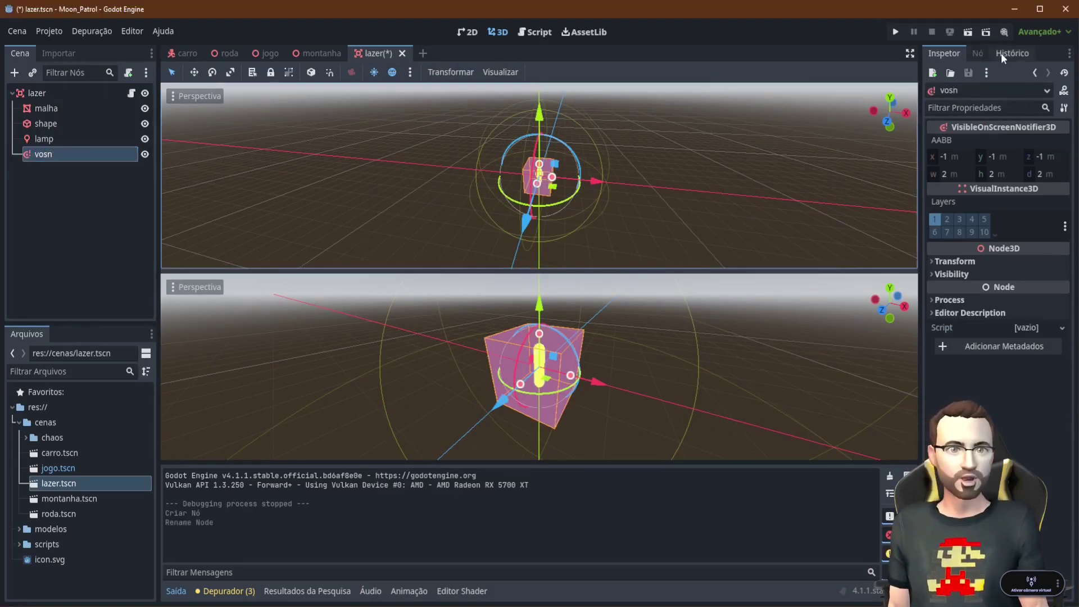
pyautogui.click(979, 54)
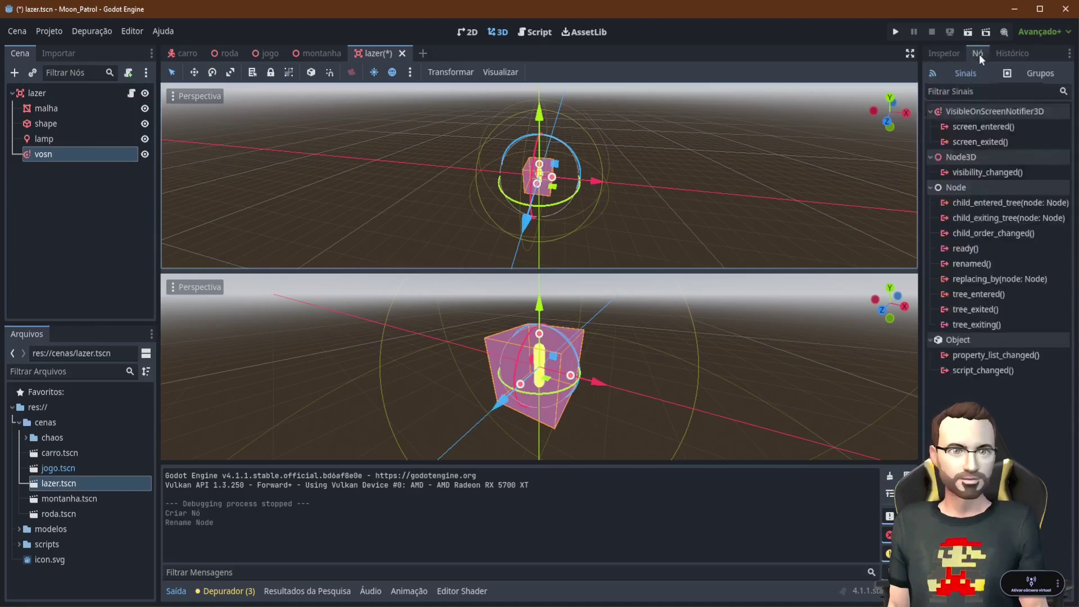
# Connect vosn's screen_exited to a new lazer.gd function whose body is queue_free(), and save
pyautogui.doubleClick(977, 143)
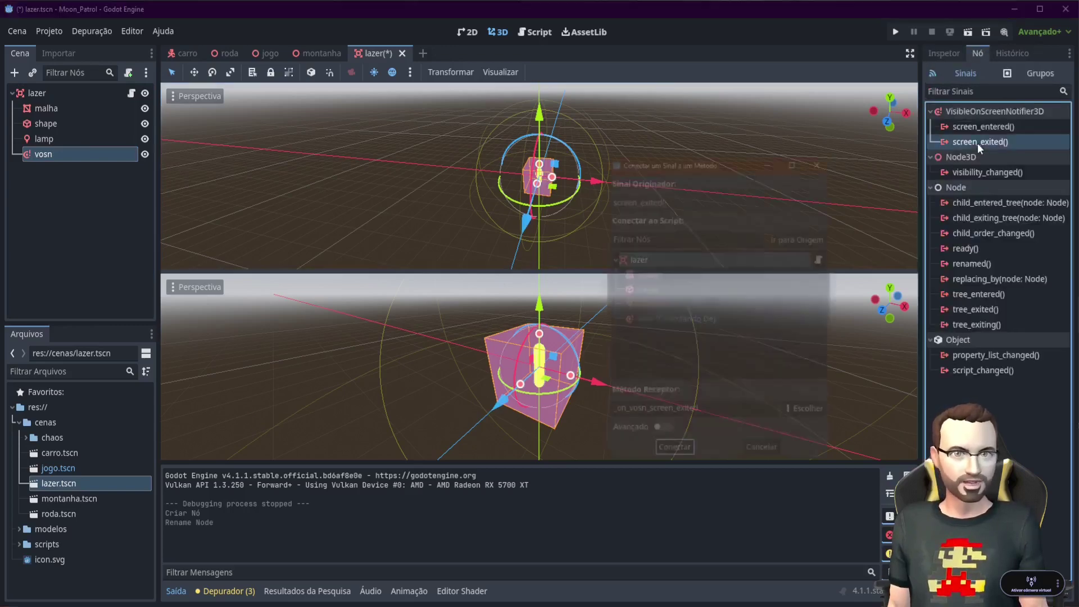
pyautogui.doubleClick(638, 258)
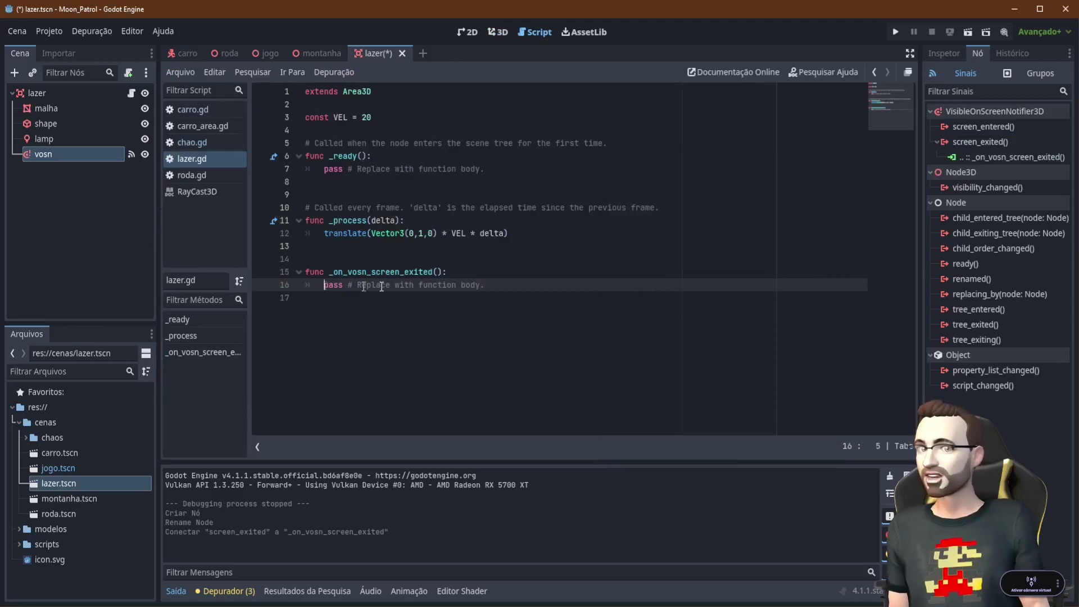
pyautogui.keyDown('shift'); pyautogui.click(524, 284); pyautogui.keyUp('shift')
pyautogui.write('que')
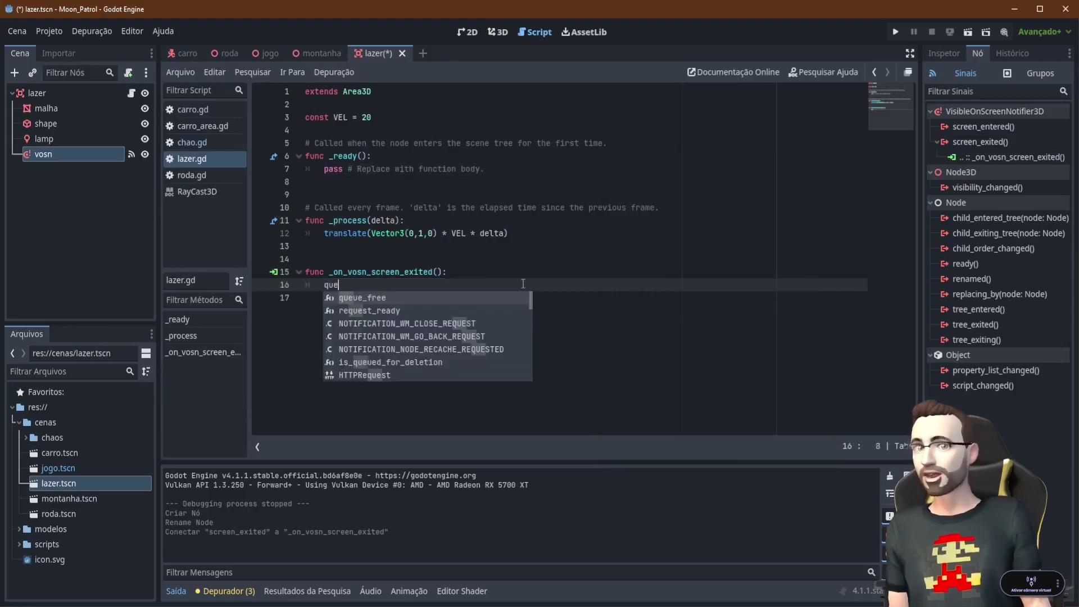
pyautogui.press('Return')
pyautogui.hotkey('ctrl', 's')
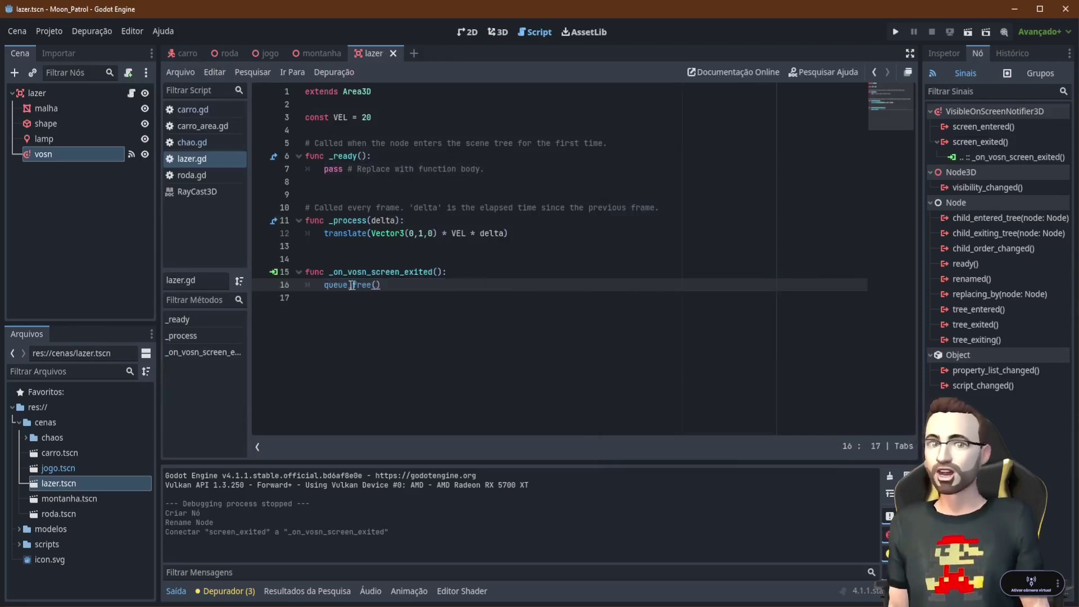
# Review the queue_free() call on line 16, leaving the caret at its end
pyautogui.moveTo(321, 285); pyautogui.dragTo(397, 285)
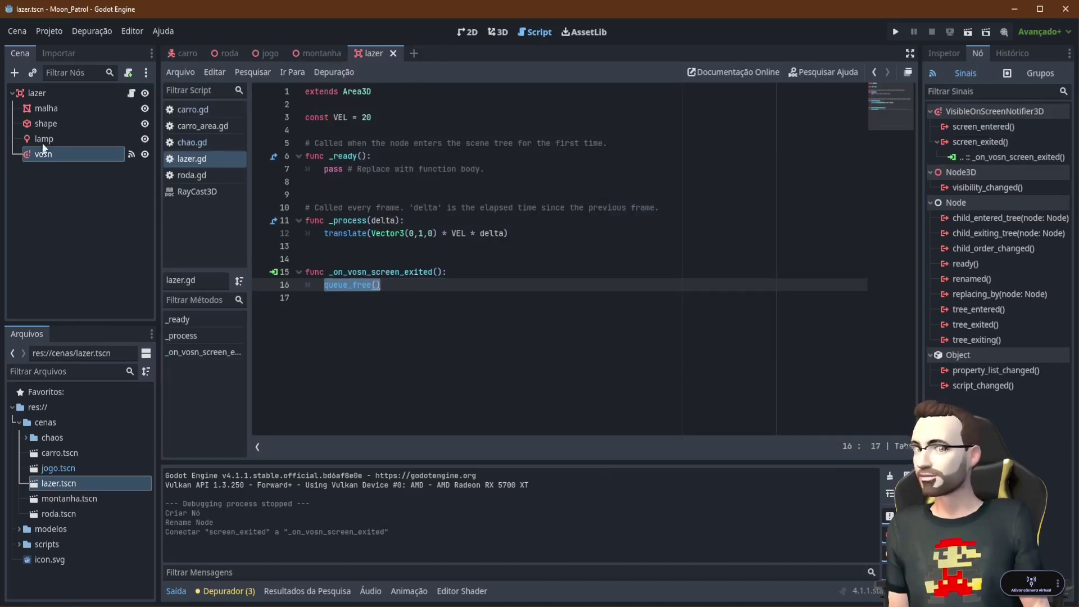
pyautogui.click(362, 285)
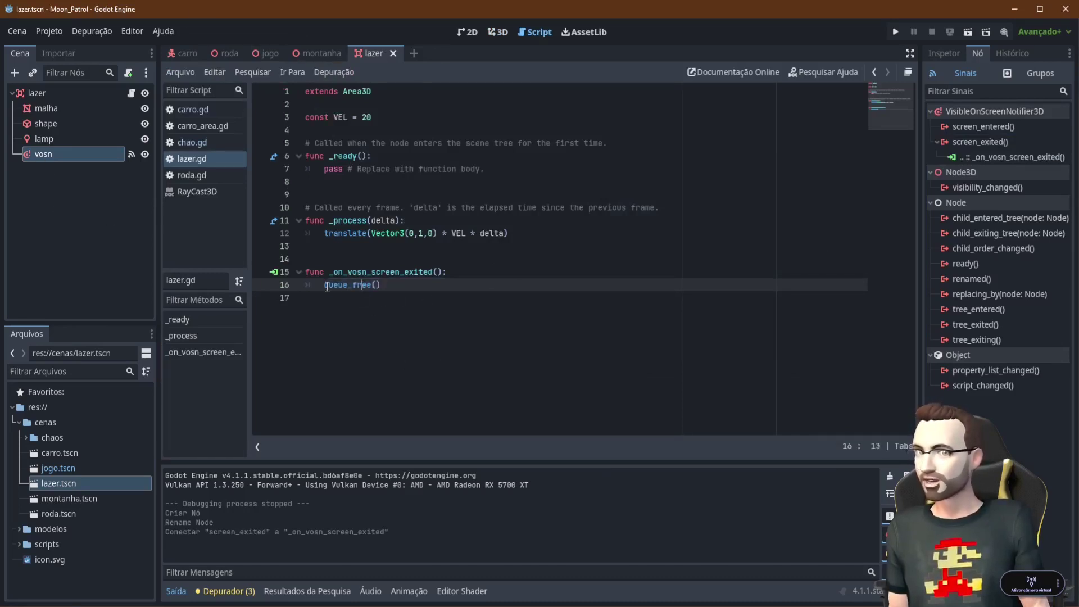
pyautogui.click(427, 288)
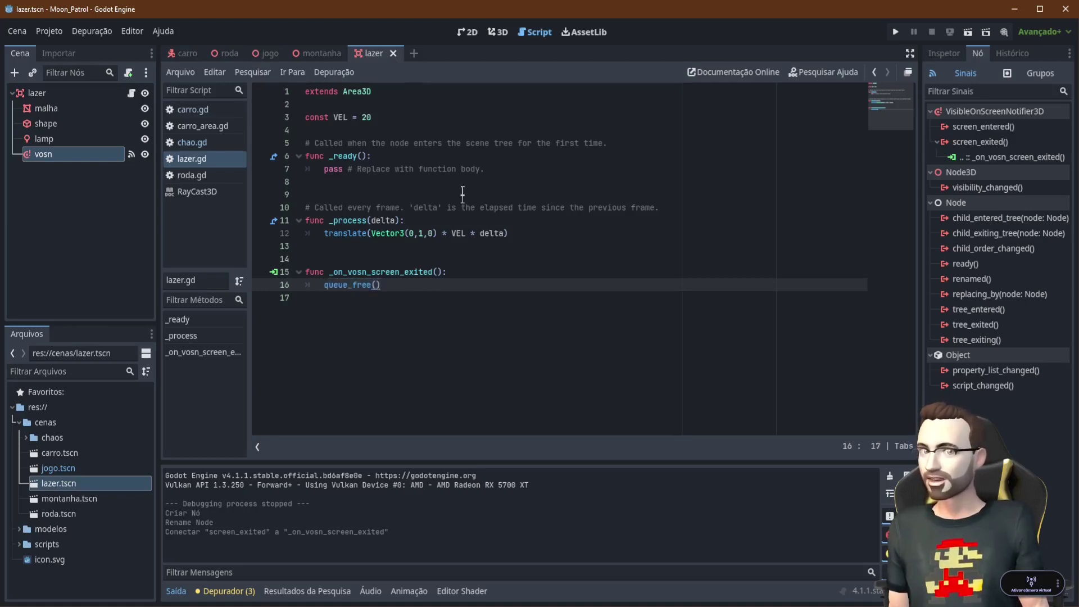
# Add the lazer root node to a group named 'lazeres' and save the scene
pyautogui.click(35, 94)
pyautogui.click(1038, 73)
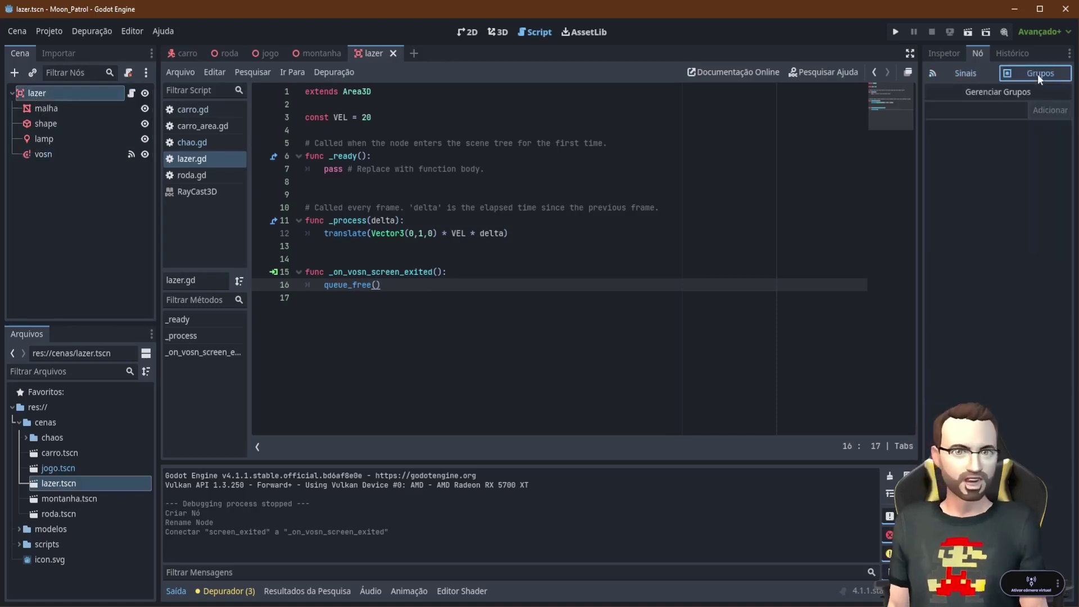
pyautogui.click(969, 111)
pyautogui.write('l')
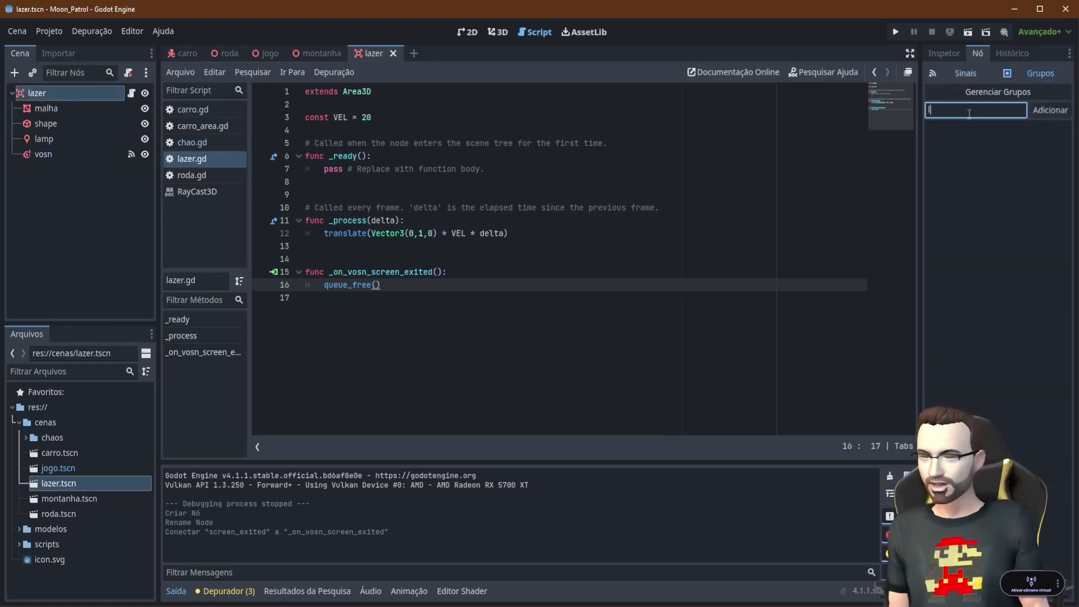
pyautogui.write('azeres')
pyautogui.press('Return')
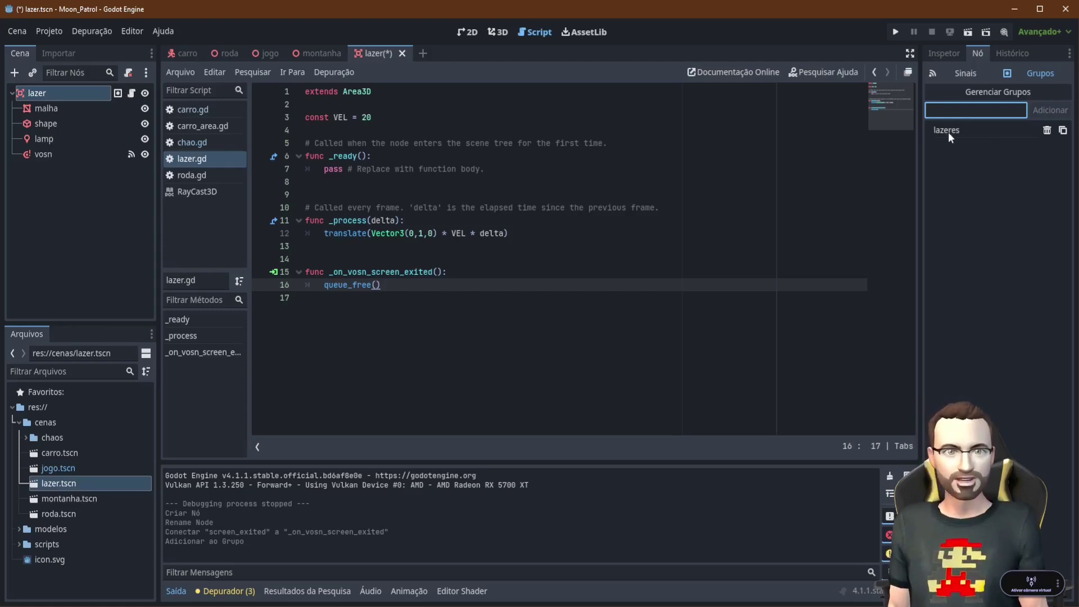
pyautogui.click(1063, 131)
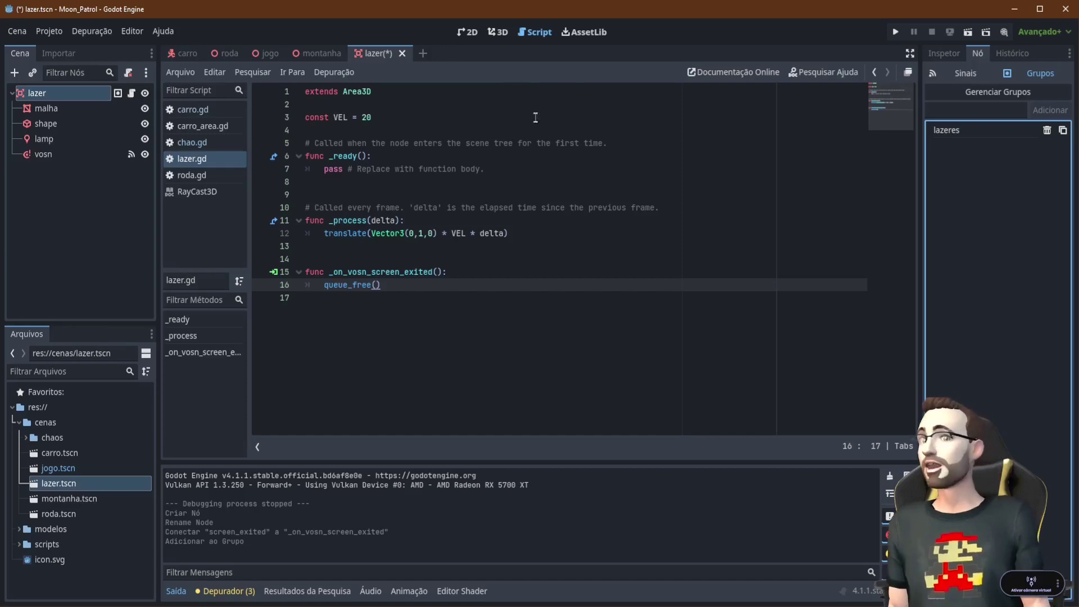
pyautogui.hotkey('ctrl', 's')
# In carro.gd, start dispara() with 'if get_tree().get_nodes_in_group("lazeres").size() < 3:'
pyautogui.click(186, 53)
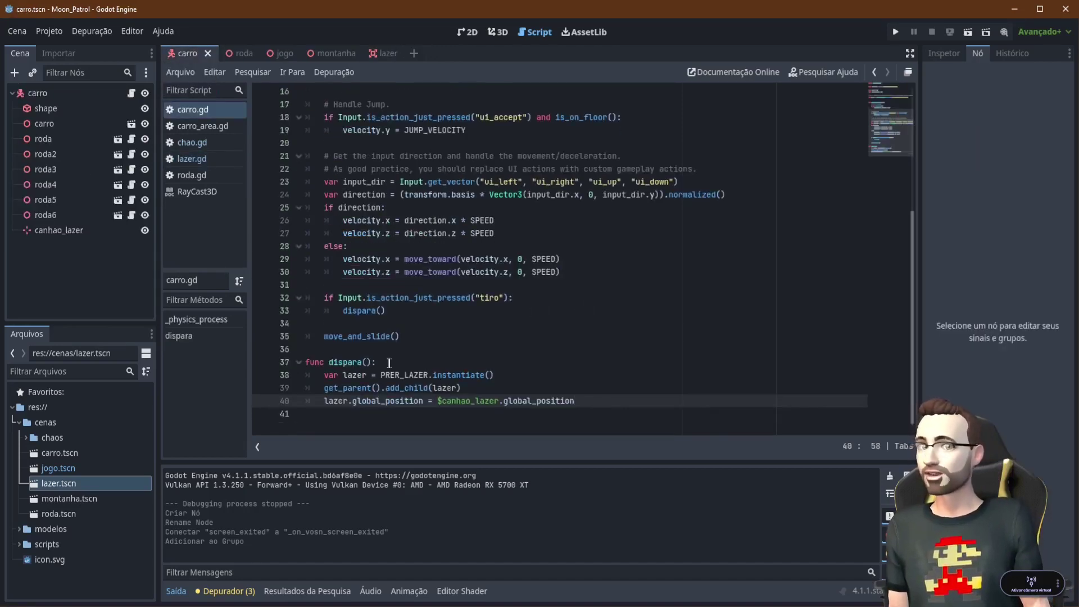
pyautogui.click(389, 362)
pyautogui.press('Return')
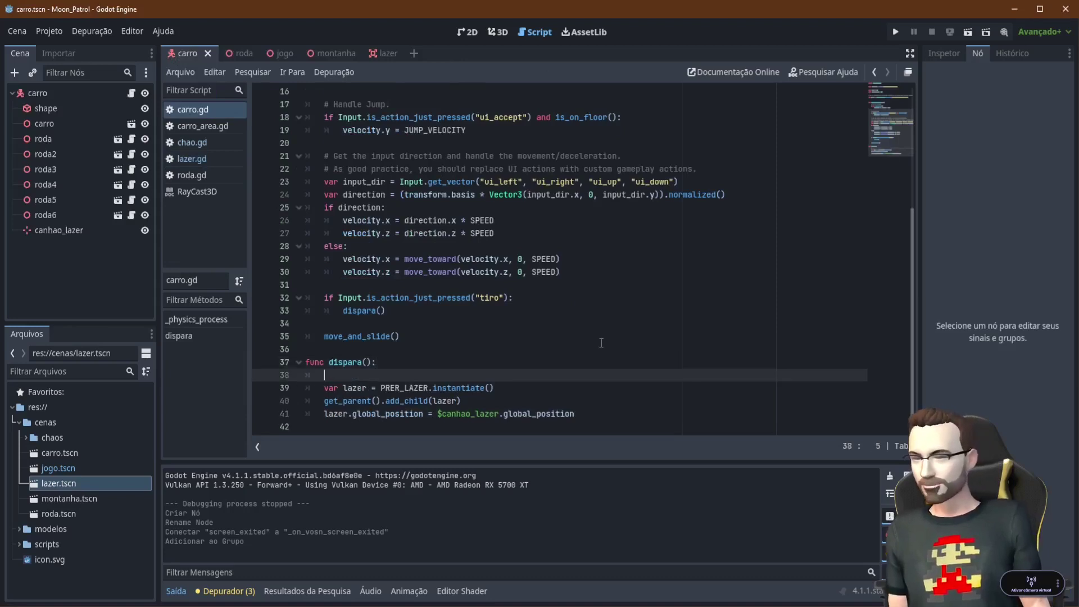
pyautogui.write('ifgett')
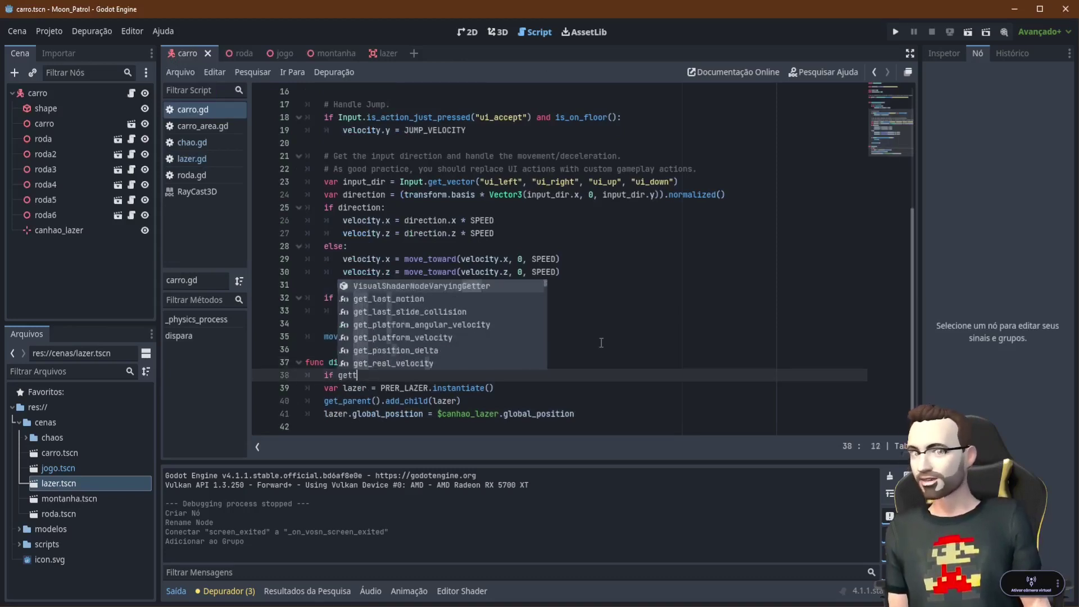
pyautogui.write('re')
pyautogui.press('Return')
pyautogui.write('.get')
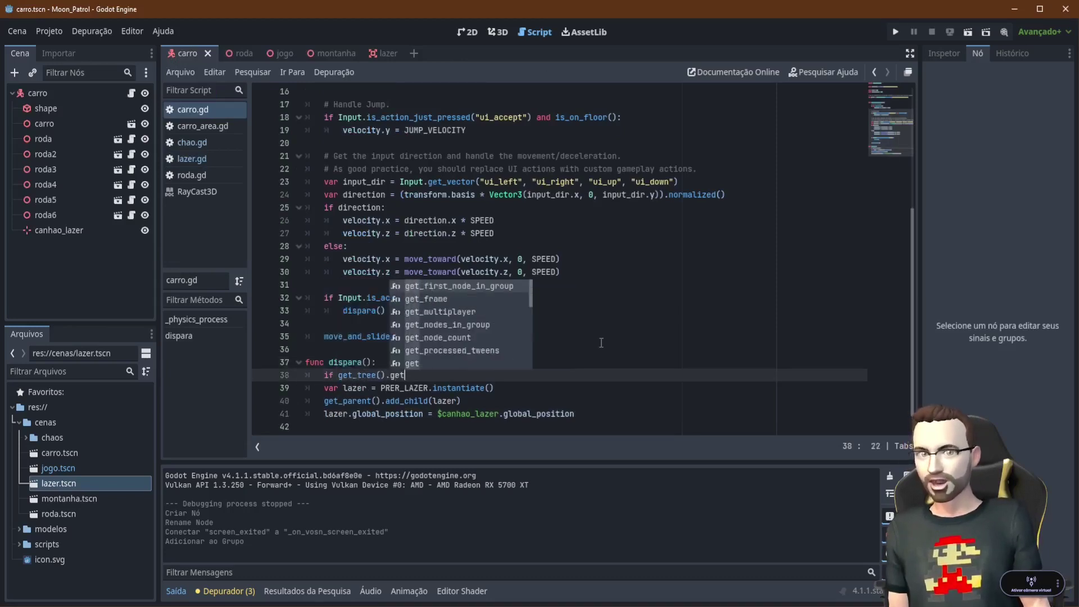
pyautogui.write('no')
pyautogui.press('Return')
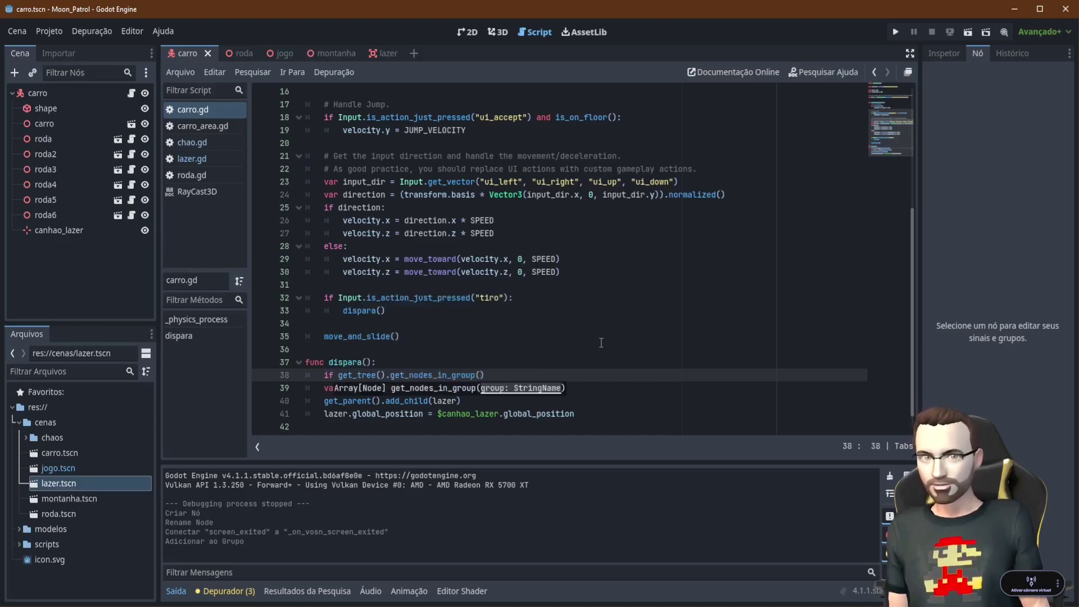
pyautogui.write('"lazeres")')
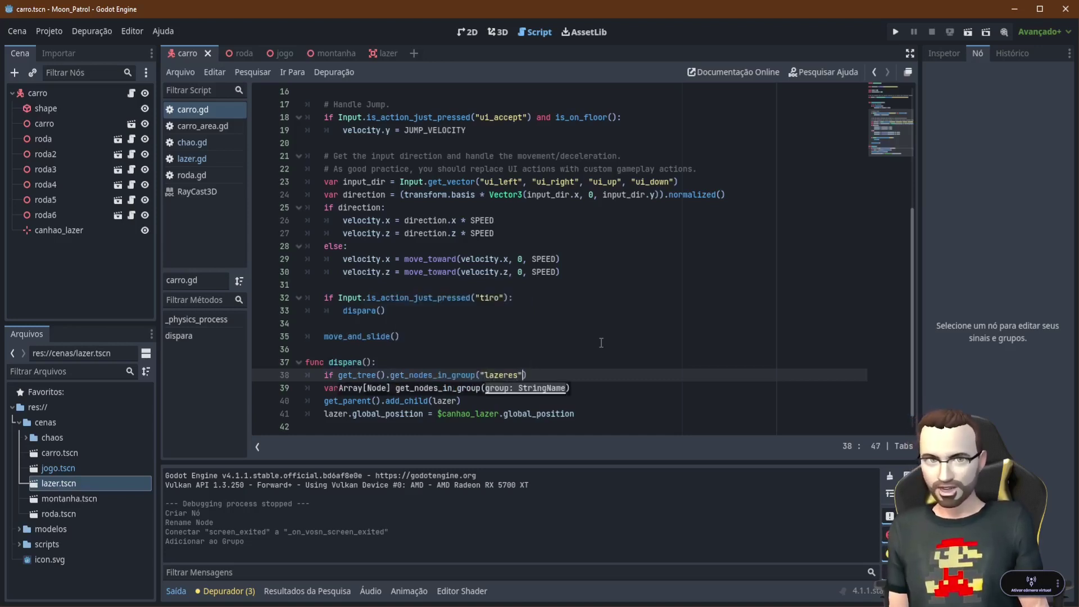
pyautogui.write('.')
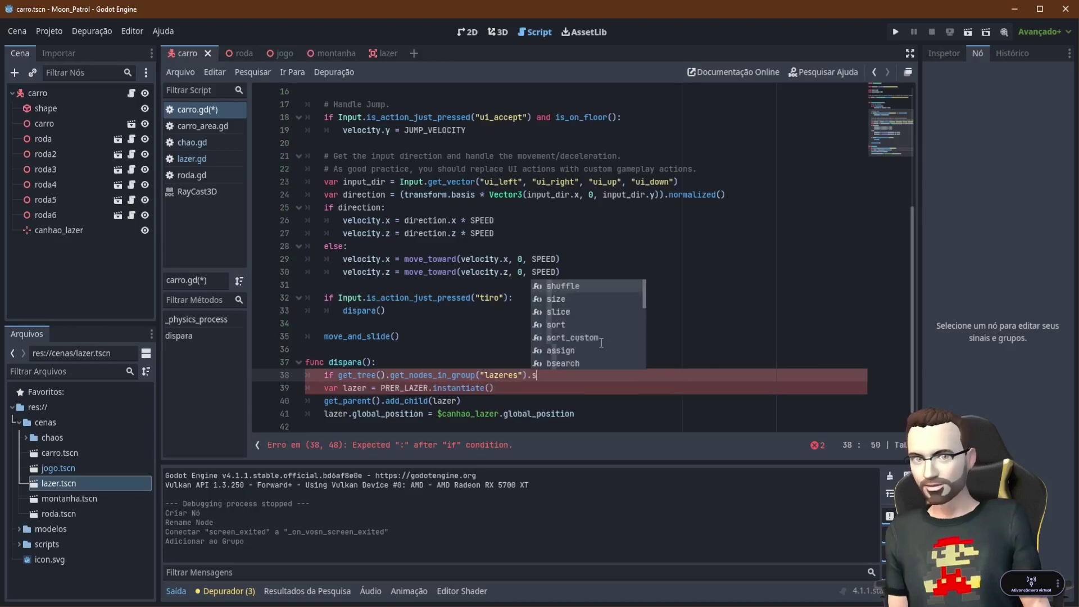
pyautogui.write('si')
pyautogui.press('Return')
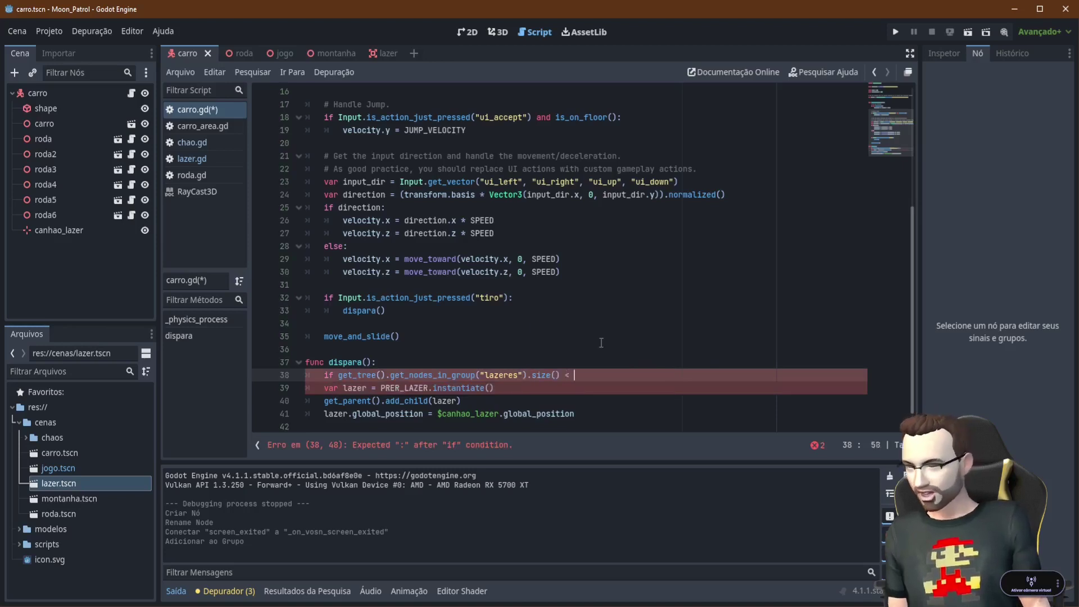
pyautogui.write('3:')
# Indent the laser-spawning lines under the new three-laser condition
pyautogui.scroll(-1, 561, 353)
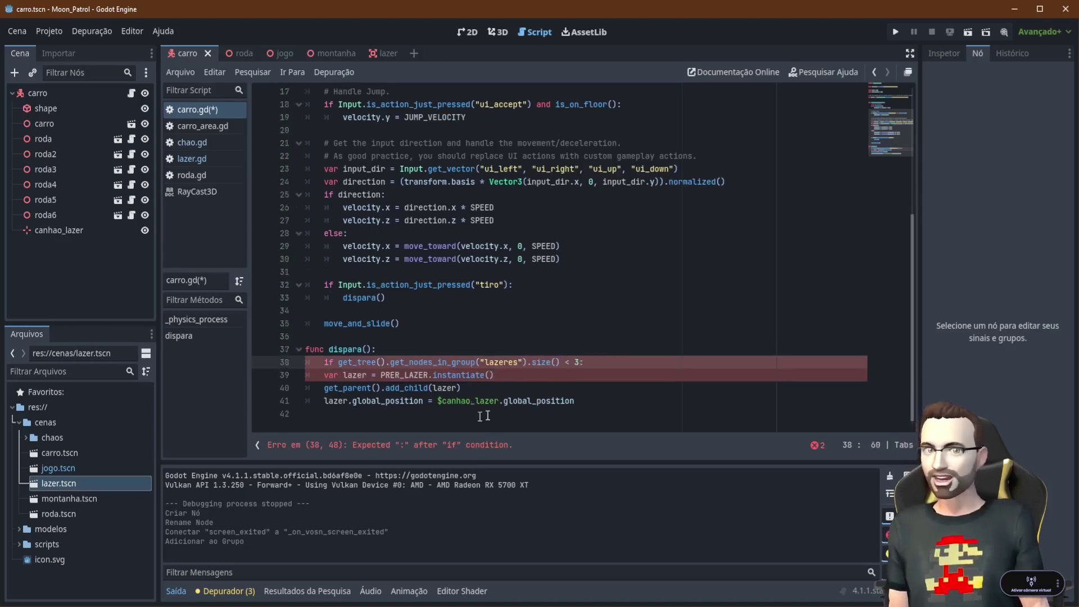
pyautogui.moveTo(575, 401); pyautogui.dragTo(287, 377)
pyautogui.press('Tab')
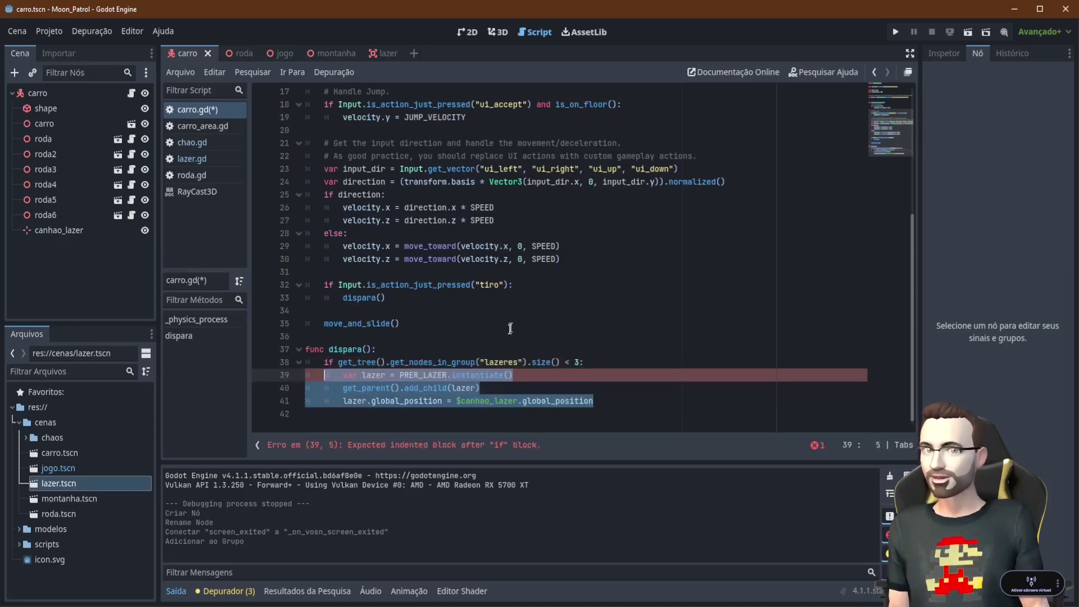
pyautogui.click(487, 349)
pyautogui.doubleClick(490, 361)
pyautogui.scroll(1, 492, 362)
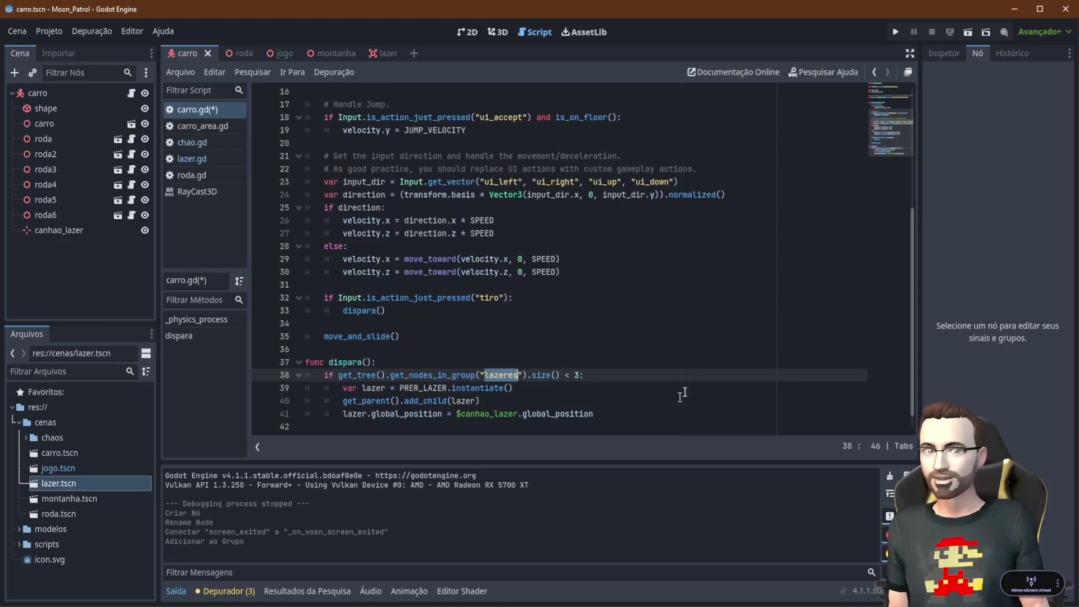
# Run the game and fire lasers repeatedly while moving the car, confirming at most three at once
pyautogui.click(896, 32)
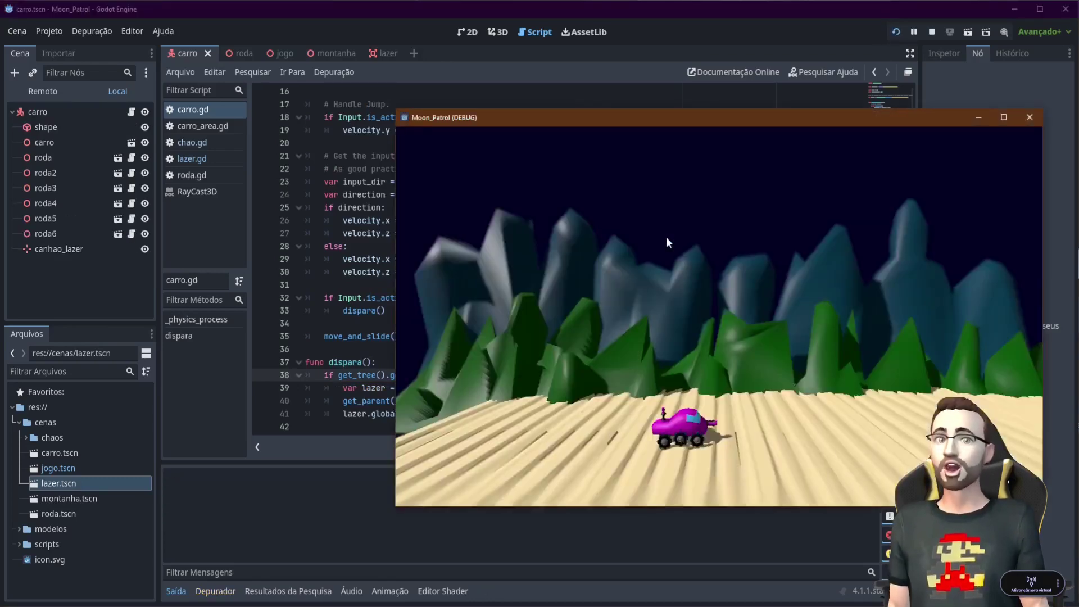
pyautogui.press('space')
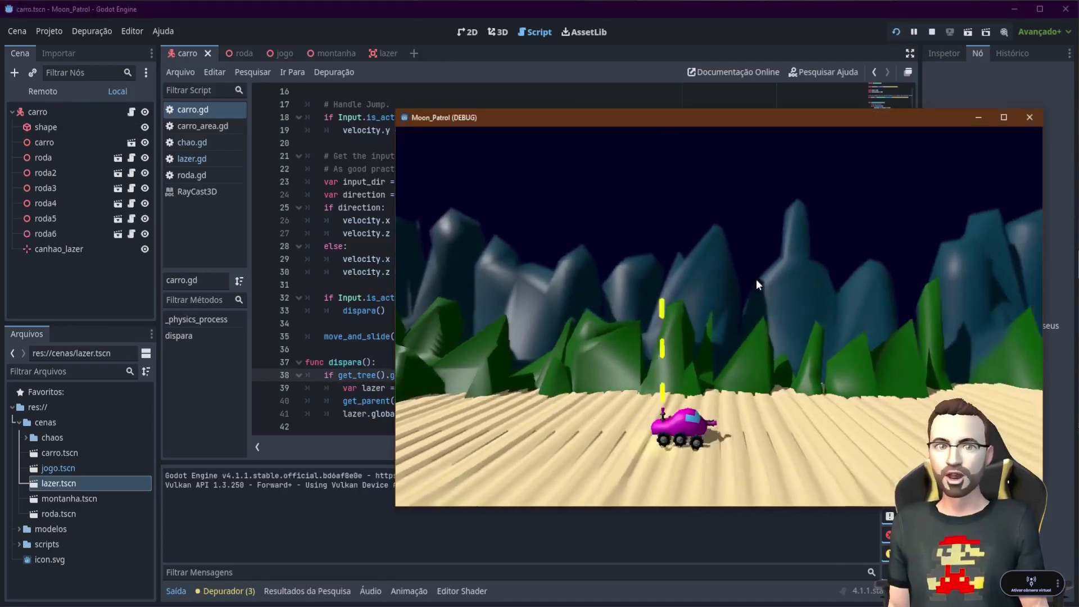
pyautogui.press('space')
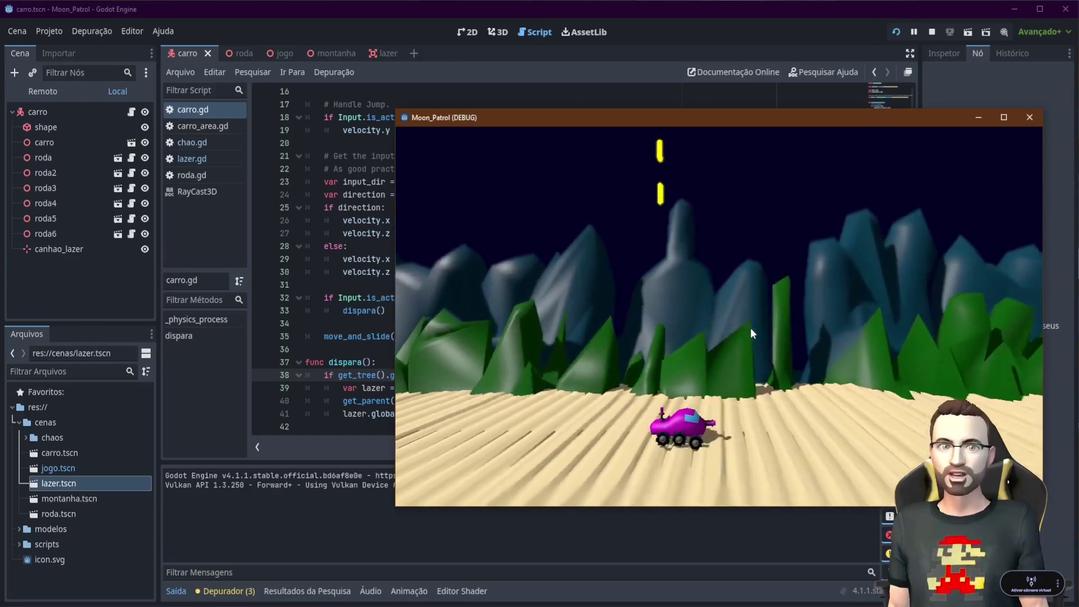
pyautogui.press('space')
pyautogui.press('space')
pyautogui.press('space')
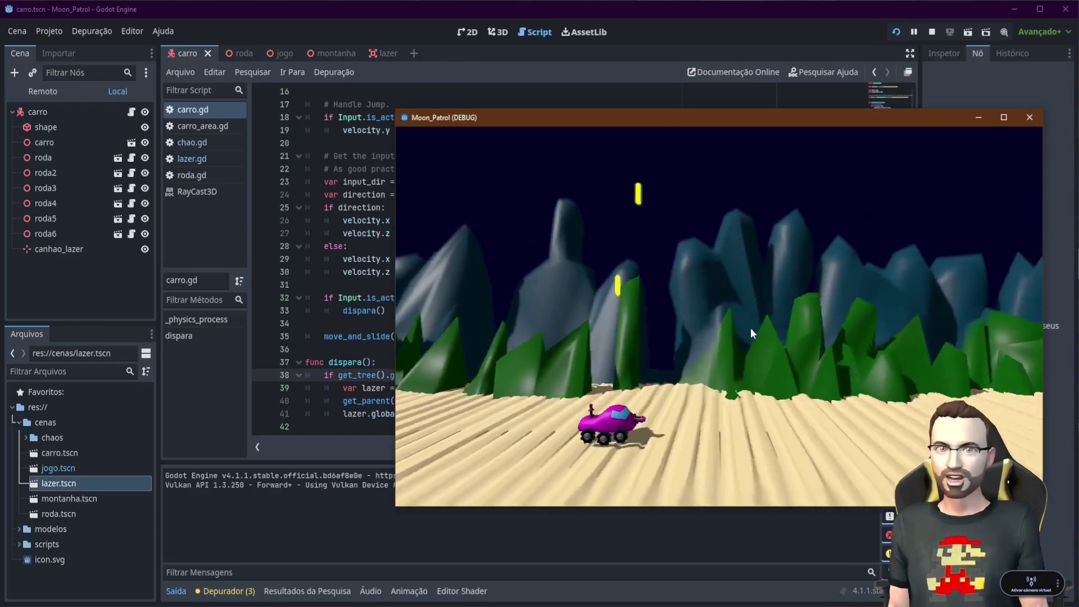
pyautogui.press('space')
pyautogui.press('space')
pyautogui.press('space')
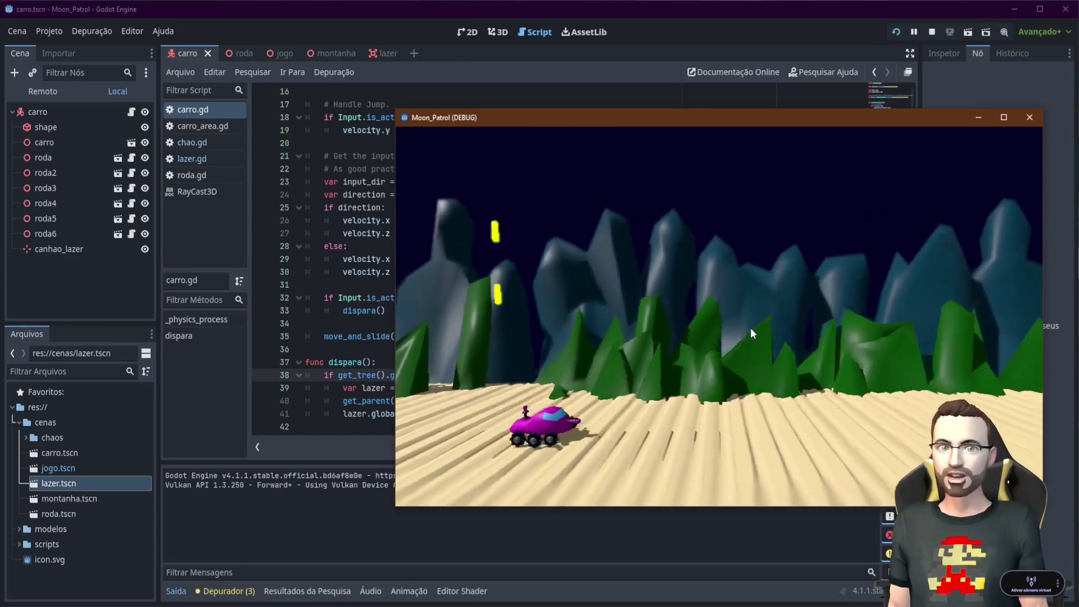
pyautogui.press('space')
pyautogui.press('space')
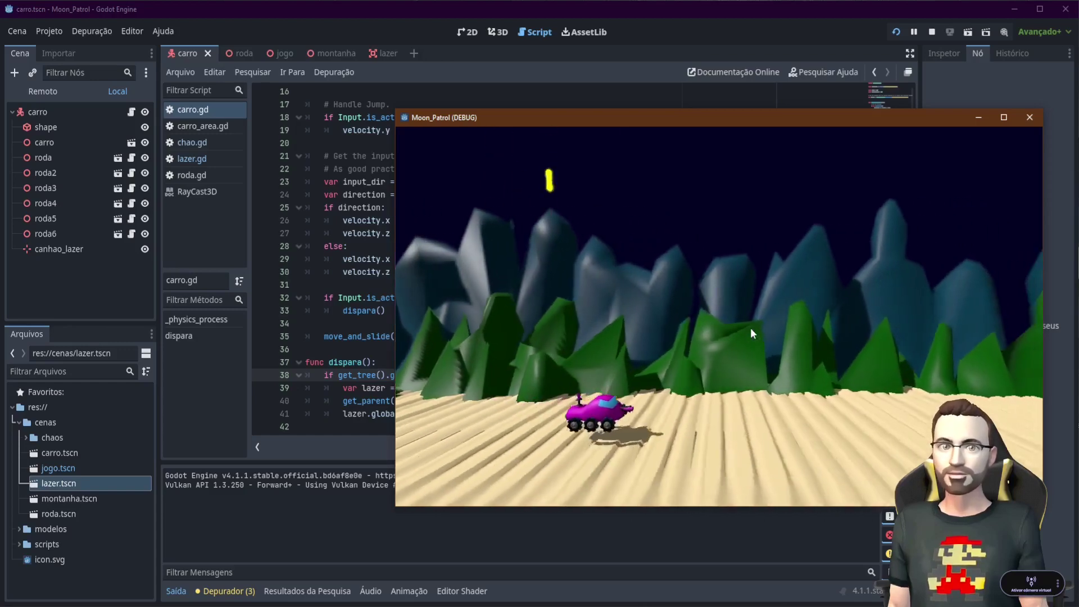
pyautogui.press('space')
pyautogui.press('space')
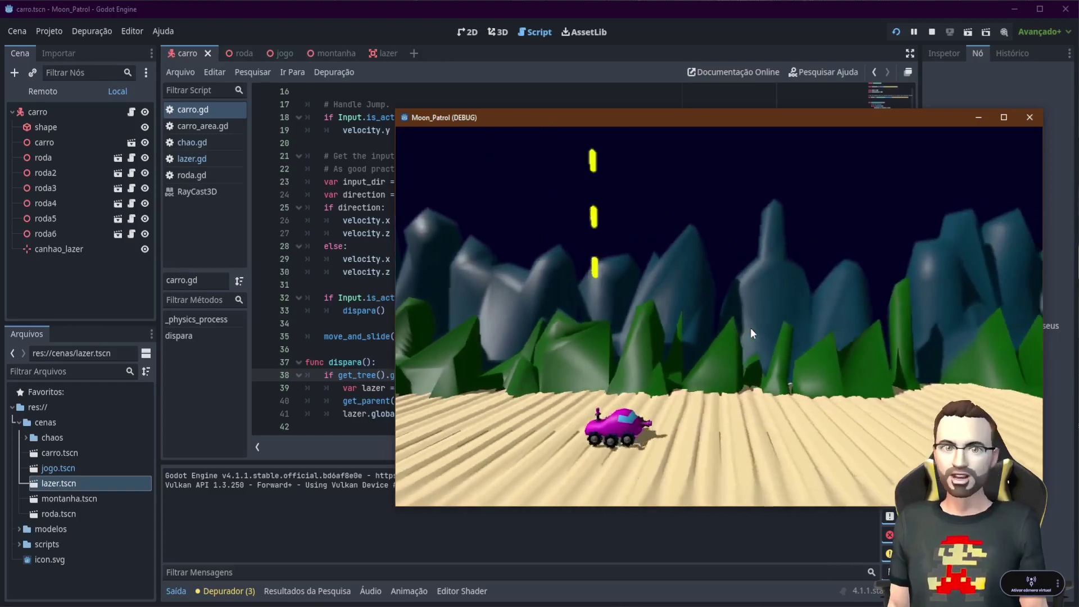
pyautogui.press('space')
pyautogui.press('space')
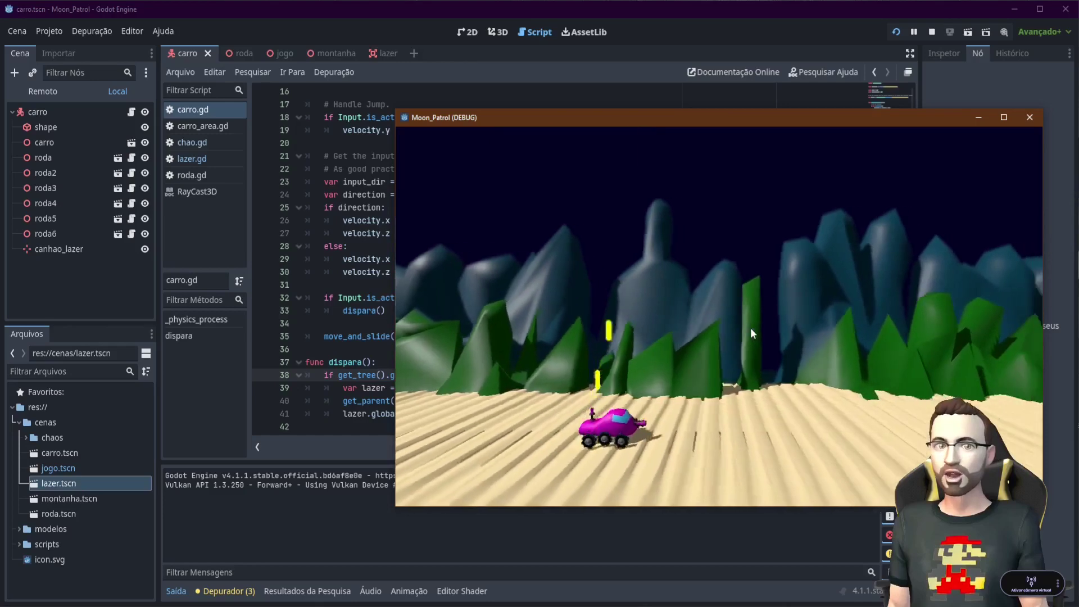
pyautogui.press('space')
pyautogui.press('space')
pyautogui.press('space')
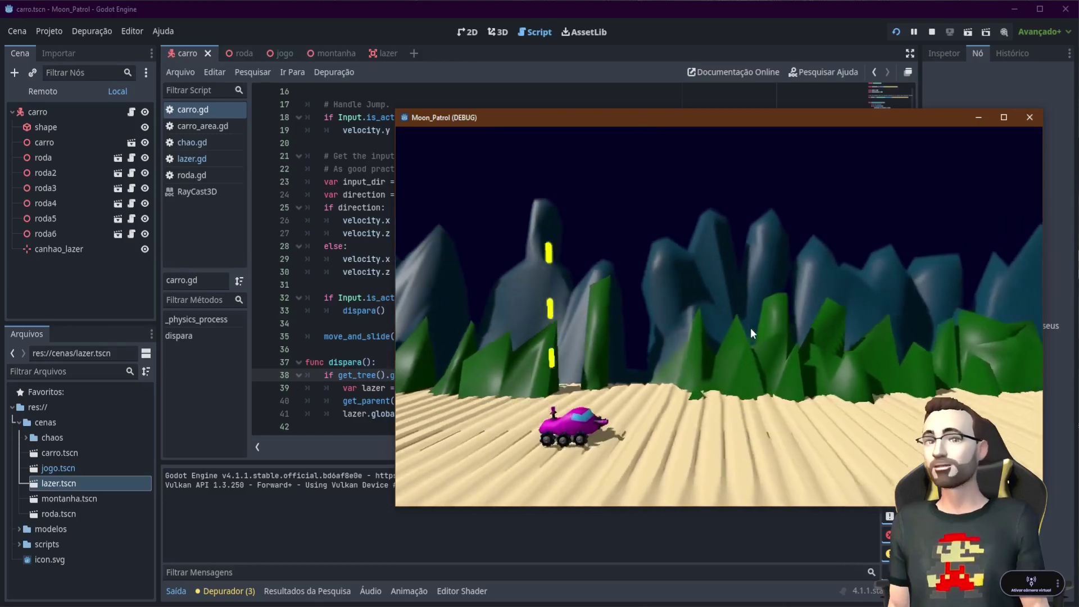
pyautogui.press('space')
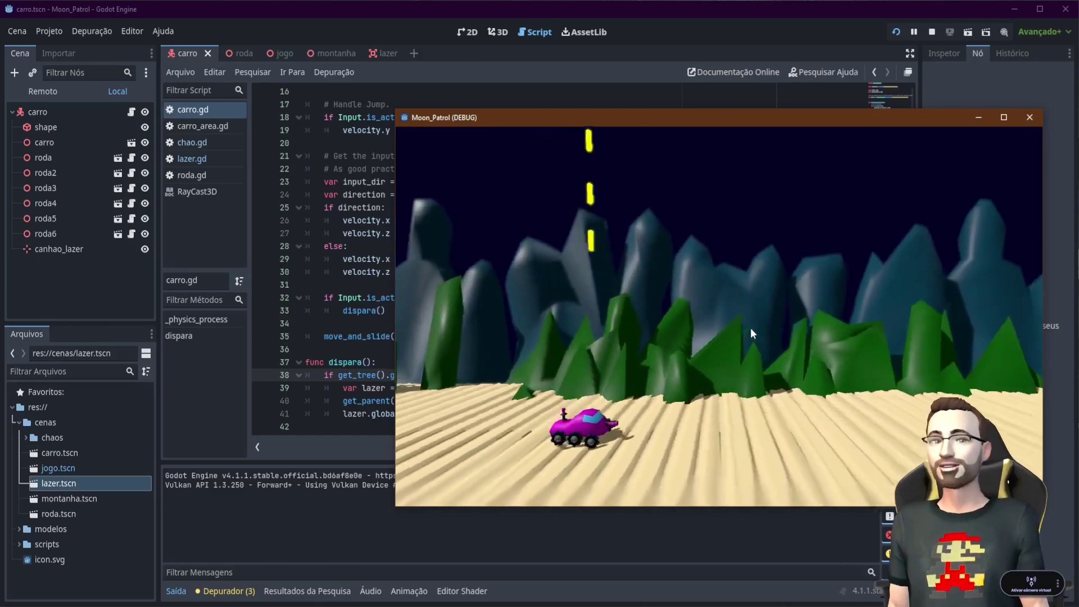
pyautogui.press('space')
pyautogui.press('space')
pyautogui.press('space')
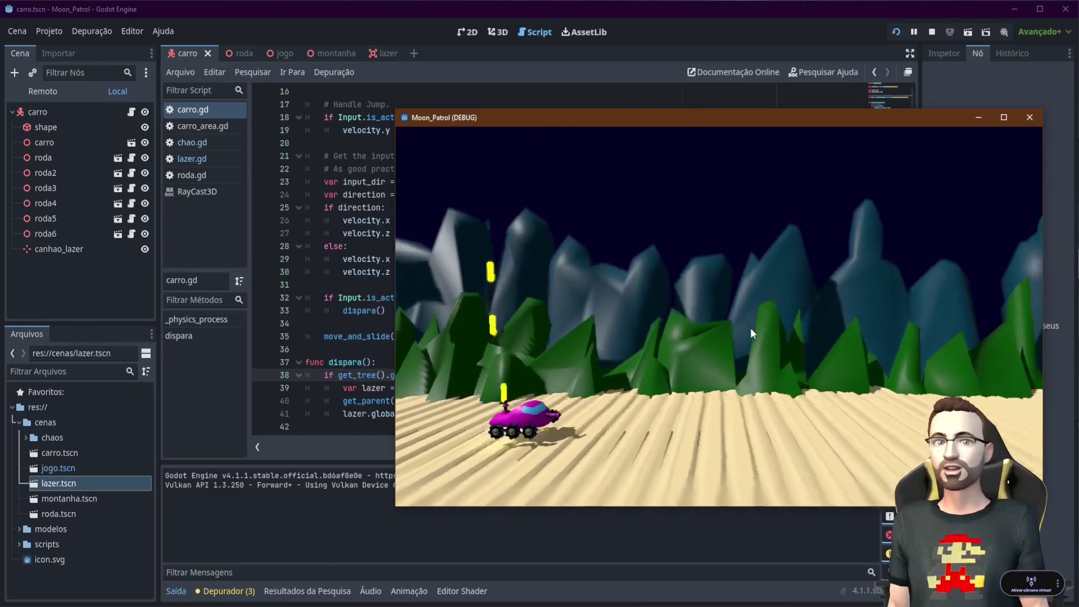
pyautogui.press('space')
pyautogui.press('space')
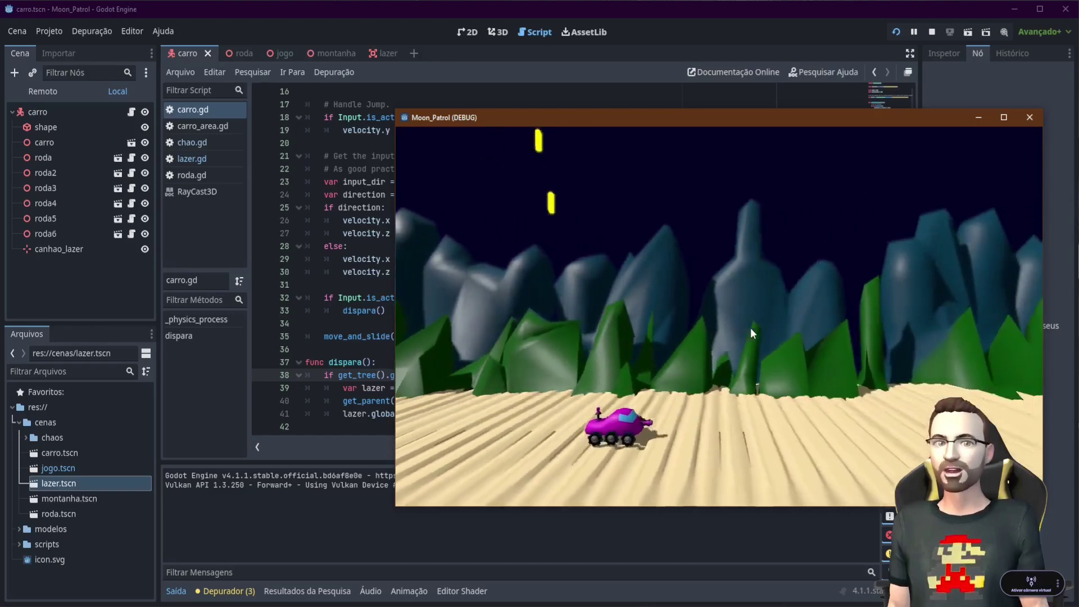
pyautogui.press('space')
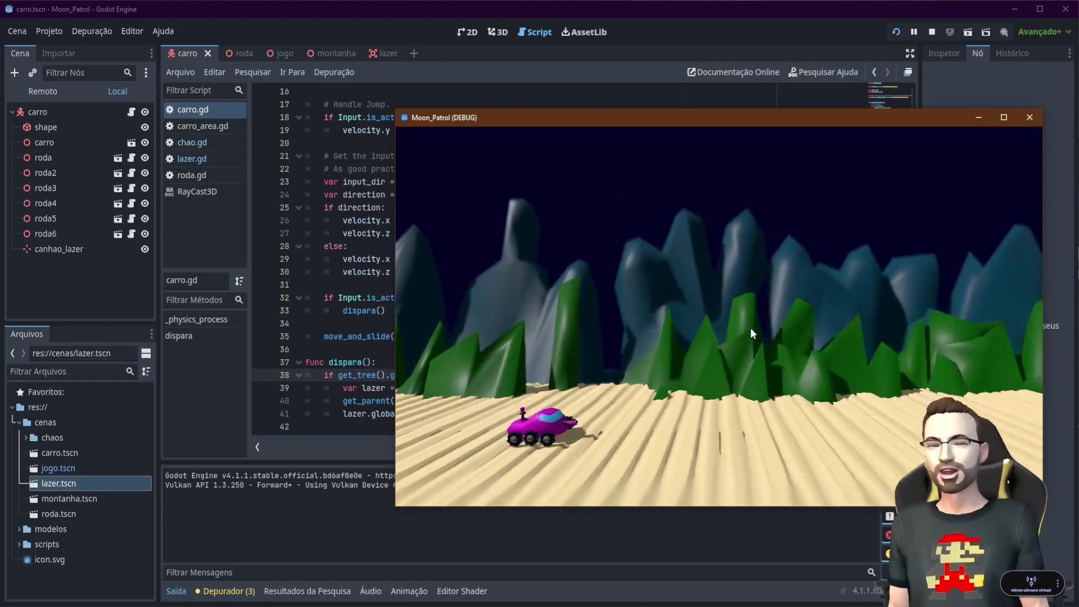
pyautogui.press('space')
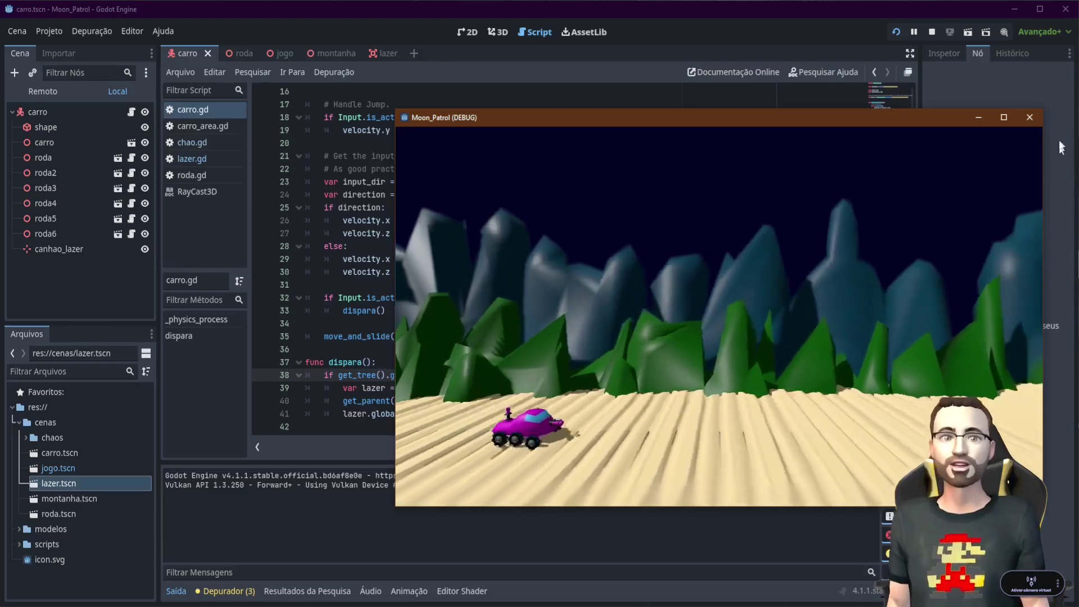
# Close the test game and place the cursor on the empty last line of carro.gd
pyautogui.click(1024, 118)
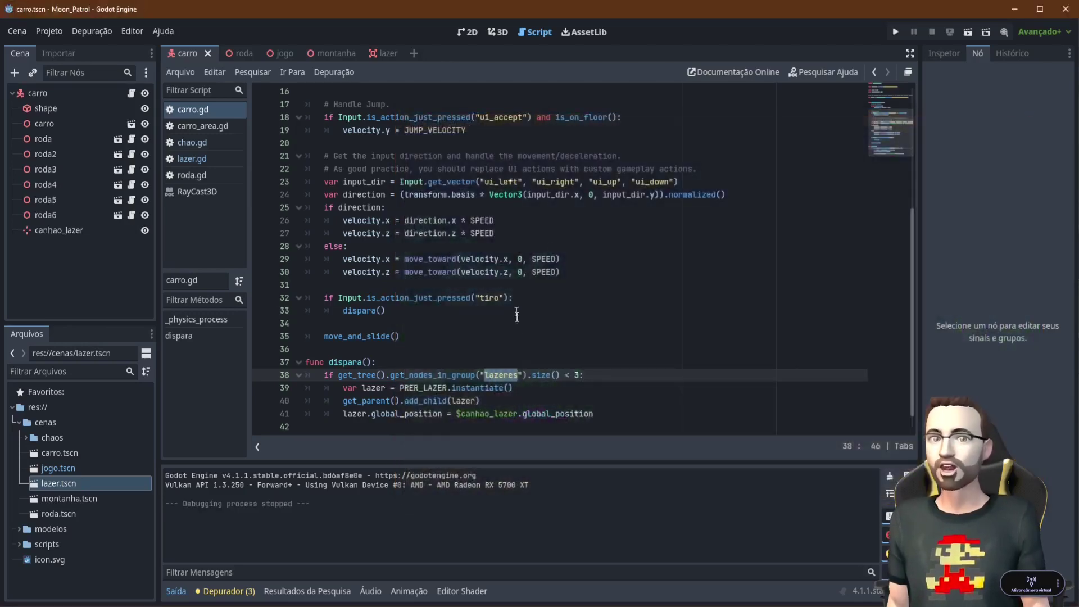
pyautogui.click(542, 393)
pyautogui.scroll(-1, 655, 342)
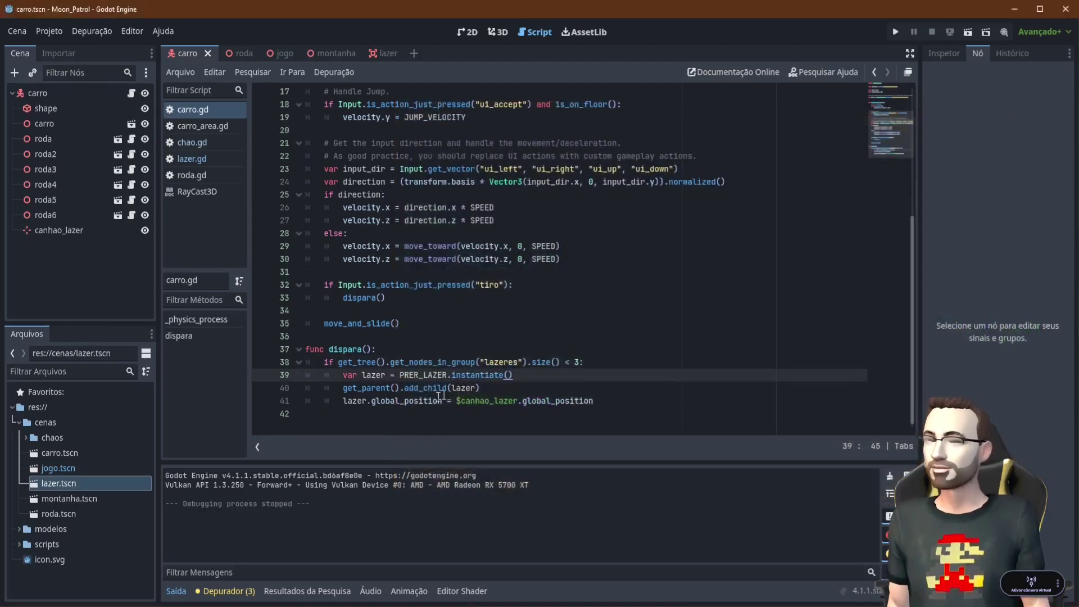
pyautogui.click(322, 414)
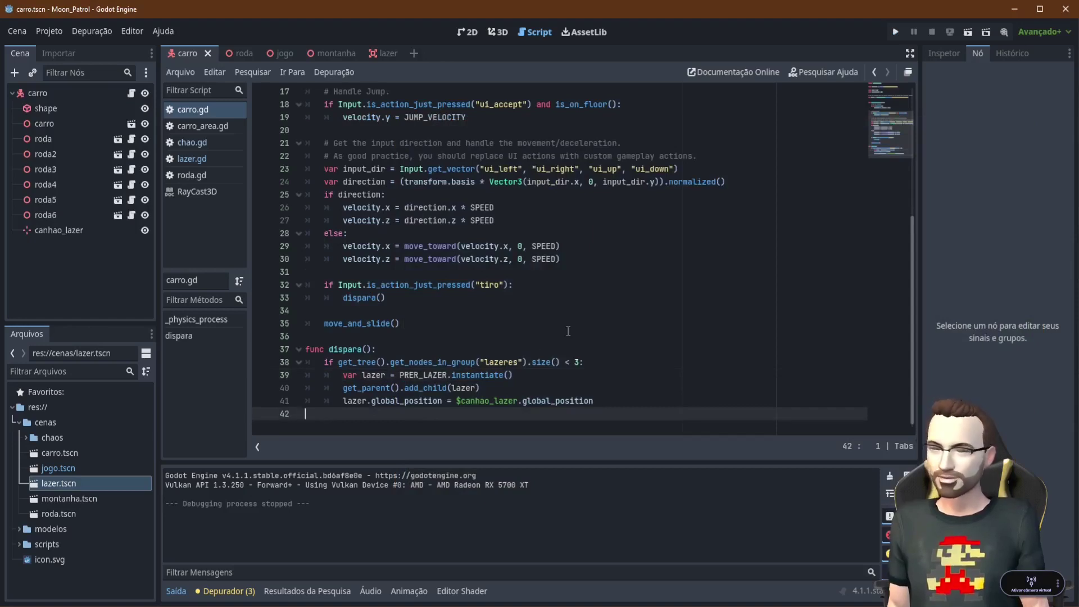